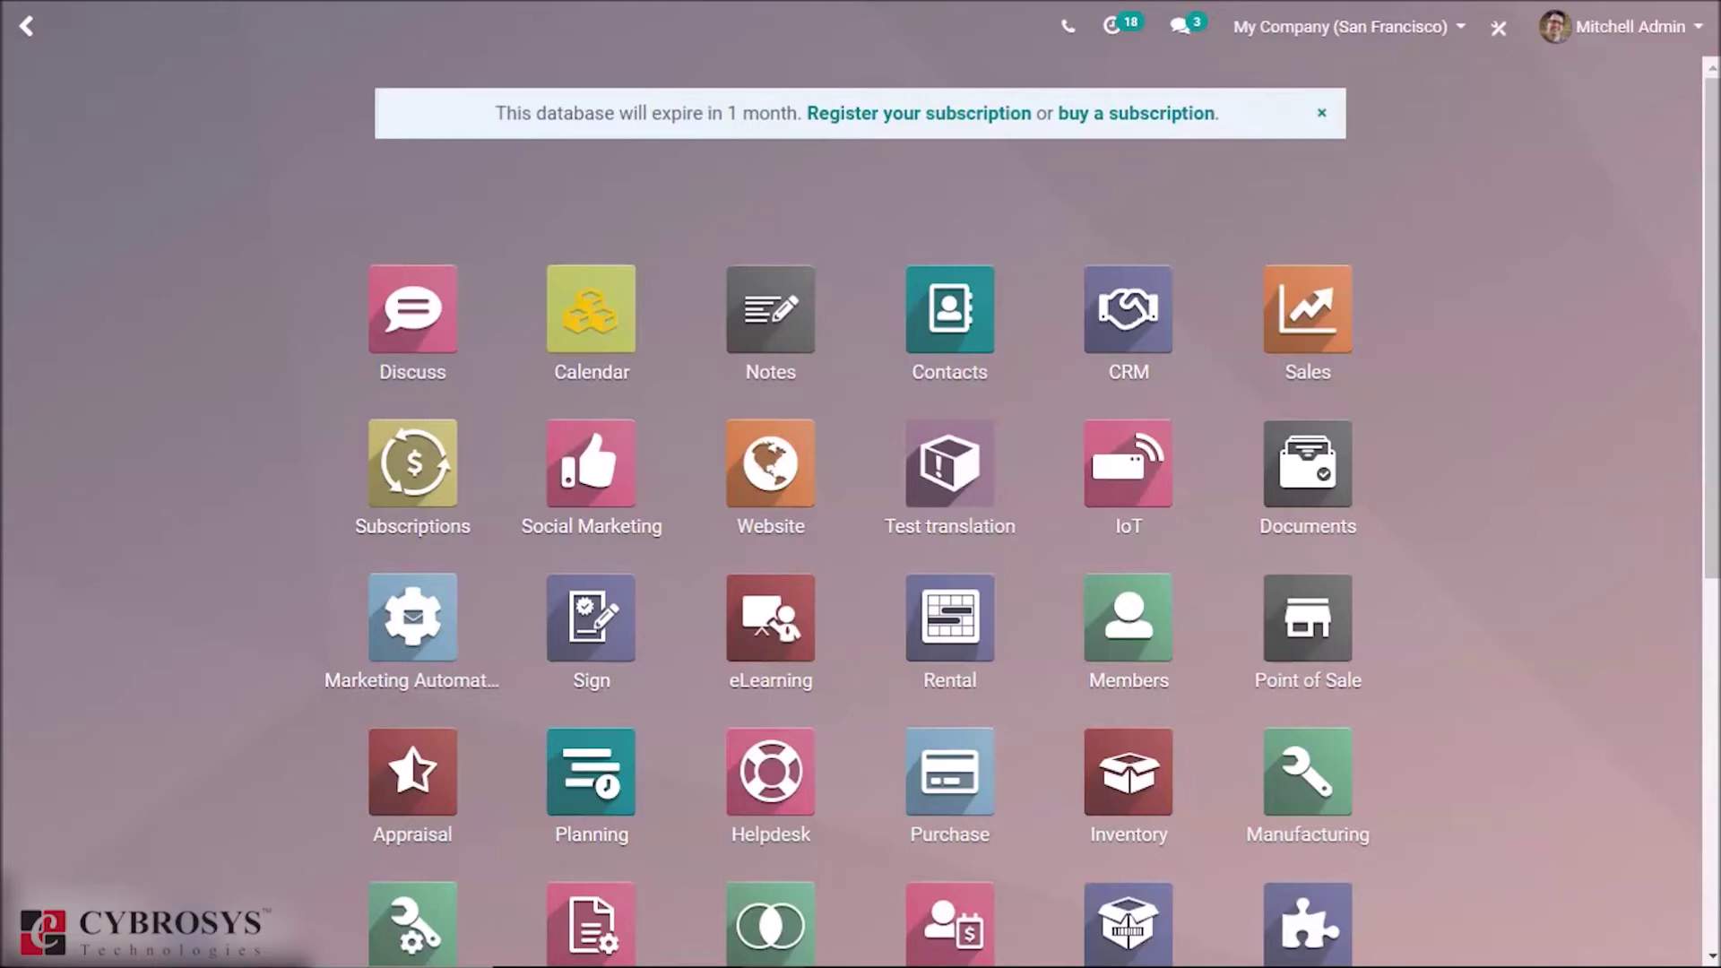
# - Open the Acoustic Bloc Screens product record in the Purchase app
pyautogui.click(924, 789)
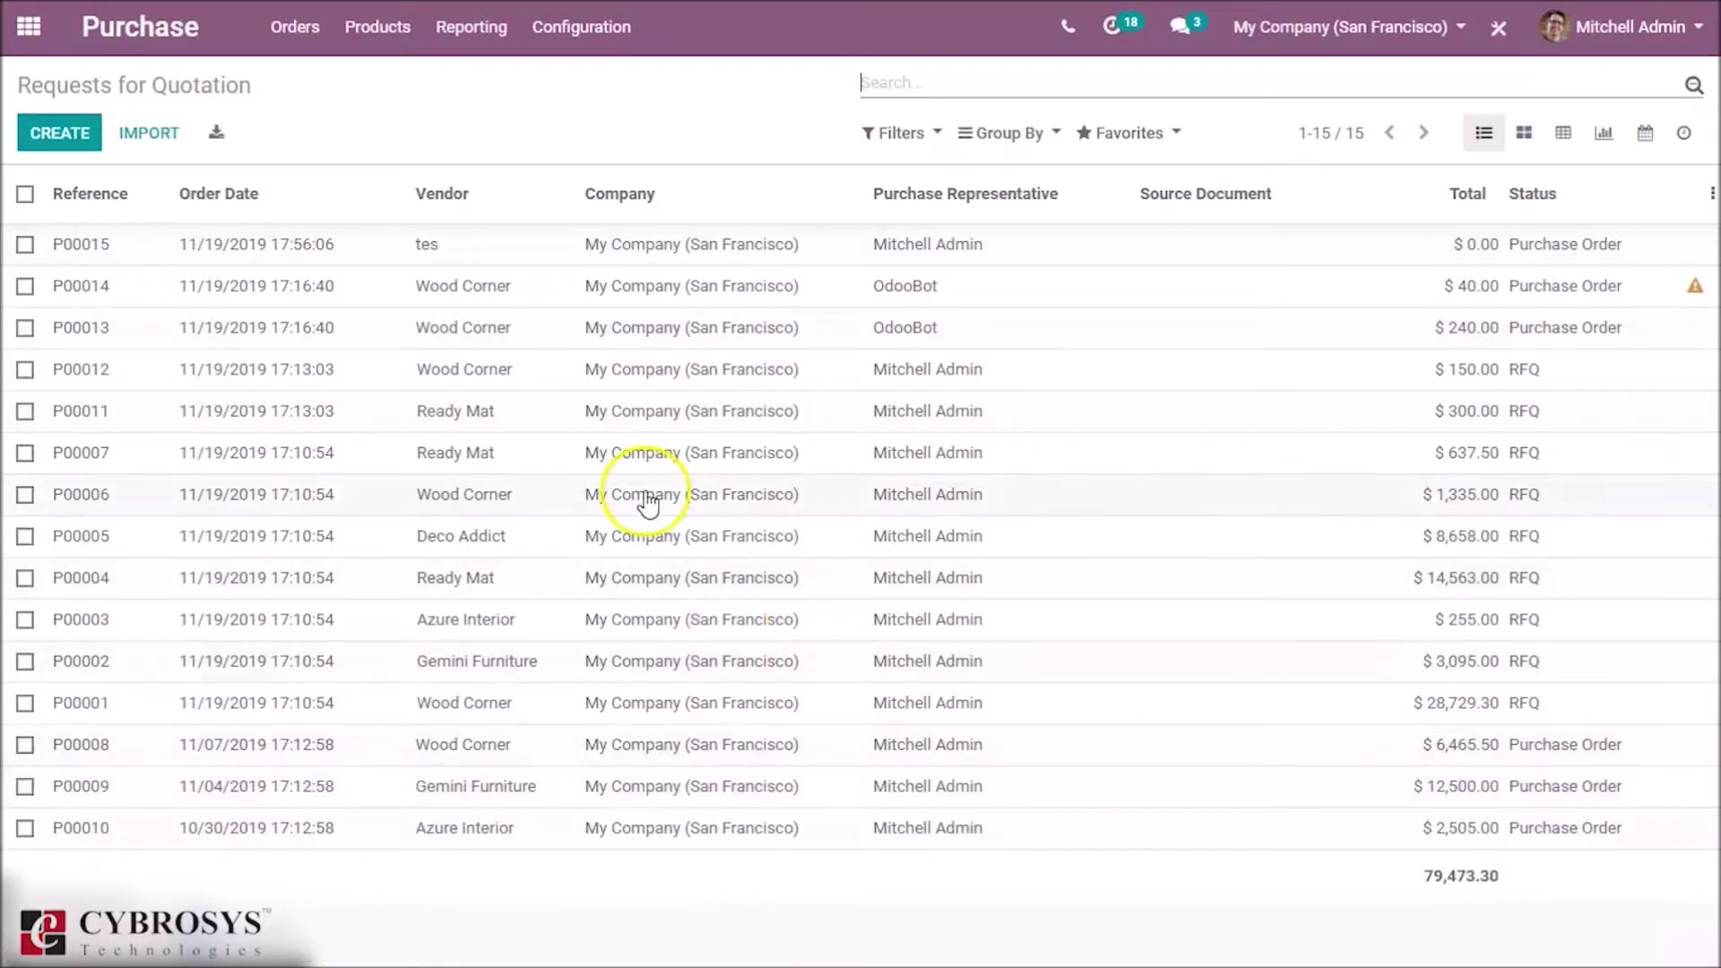
pyautogui.click(381, 31)
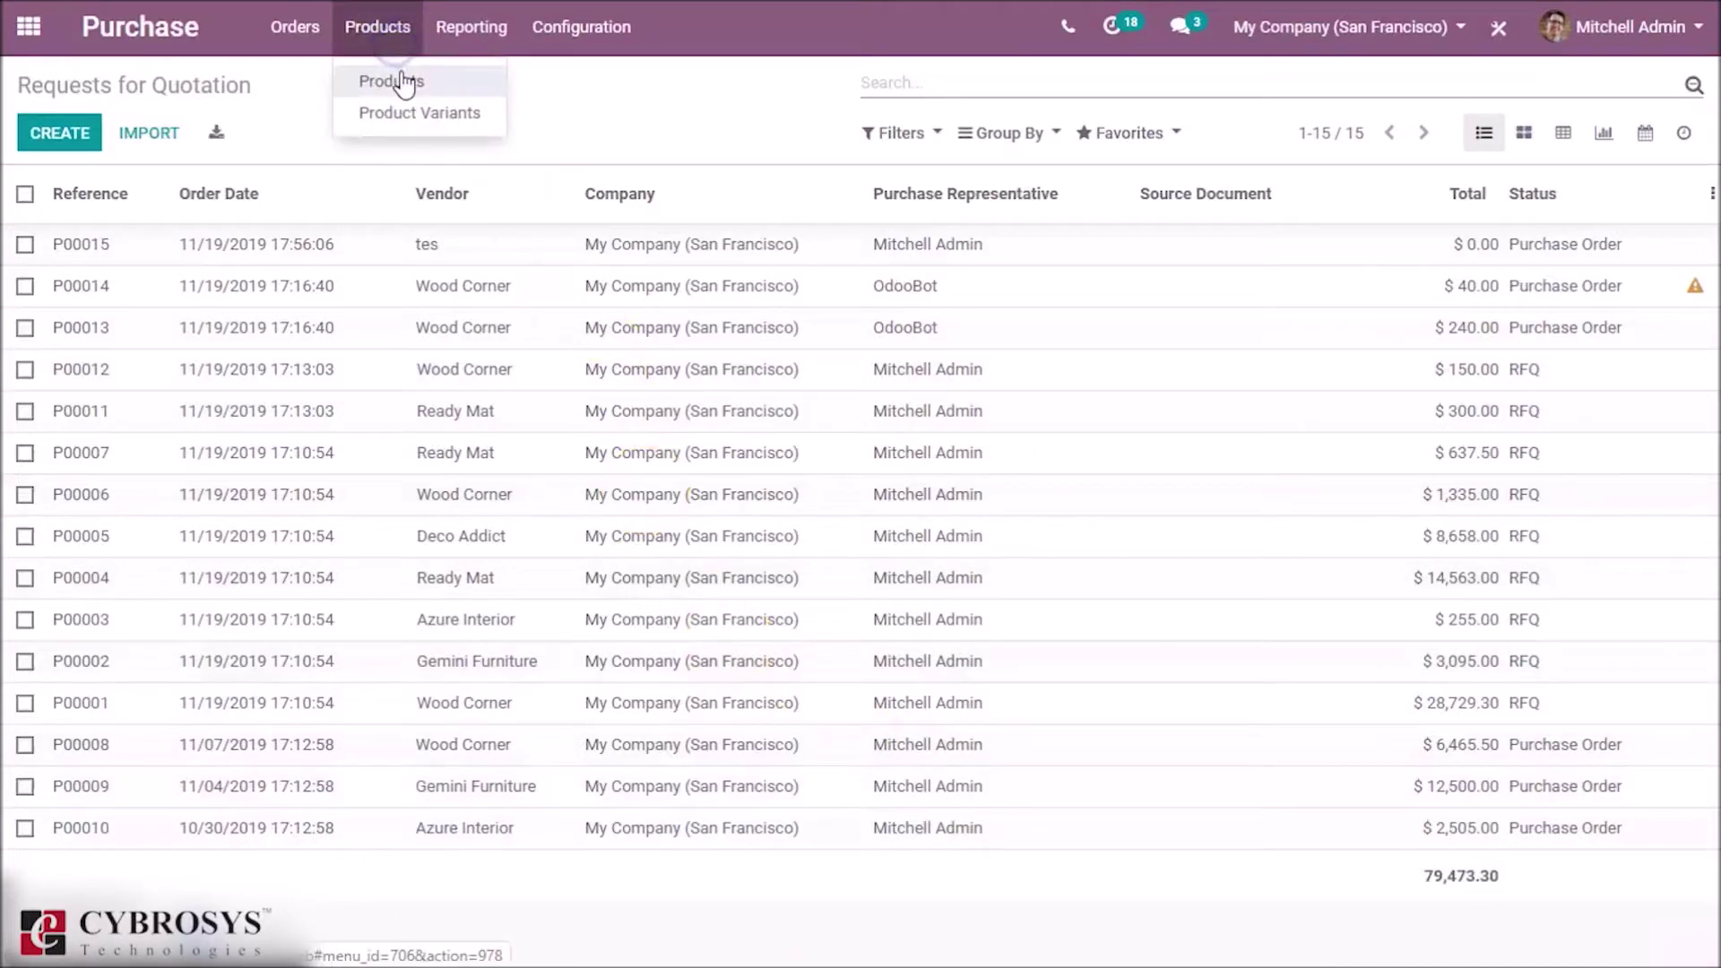
pyautogui.click(405, 82)
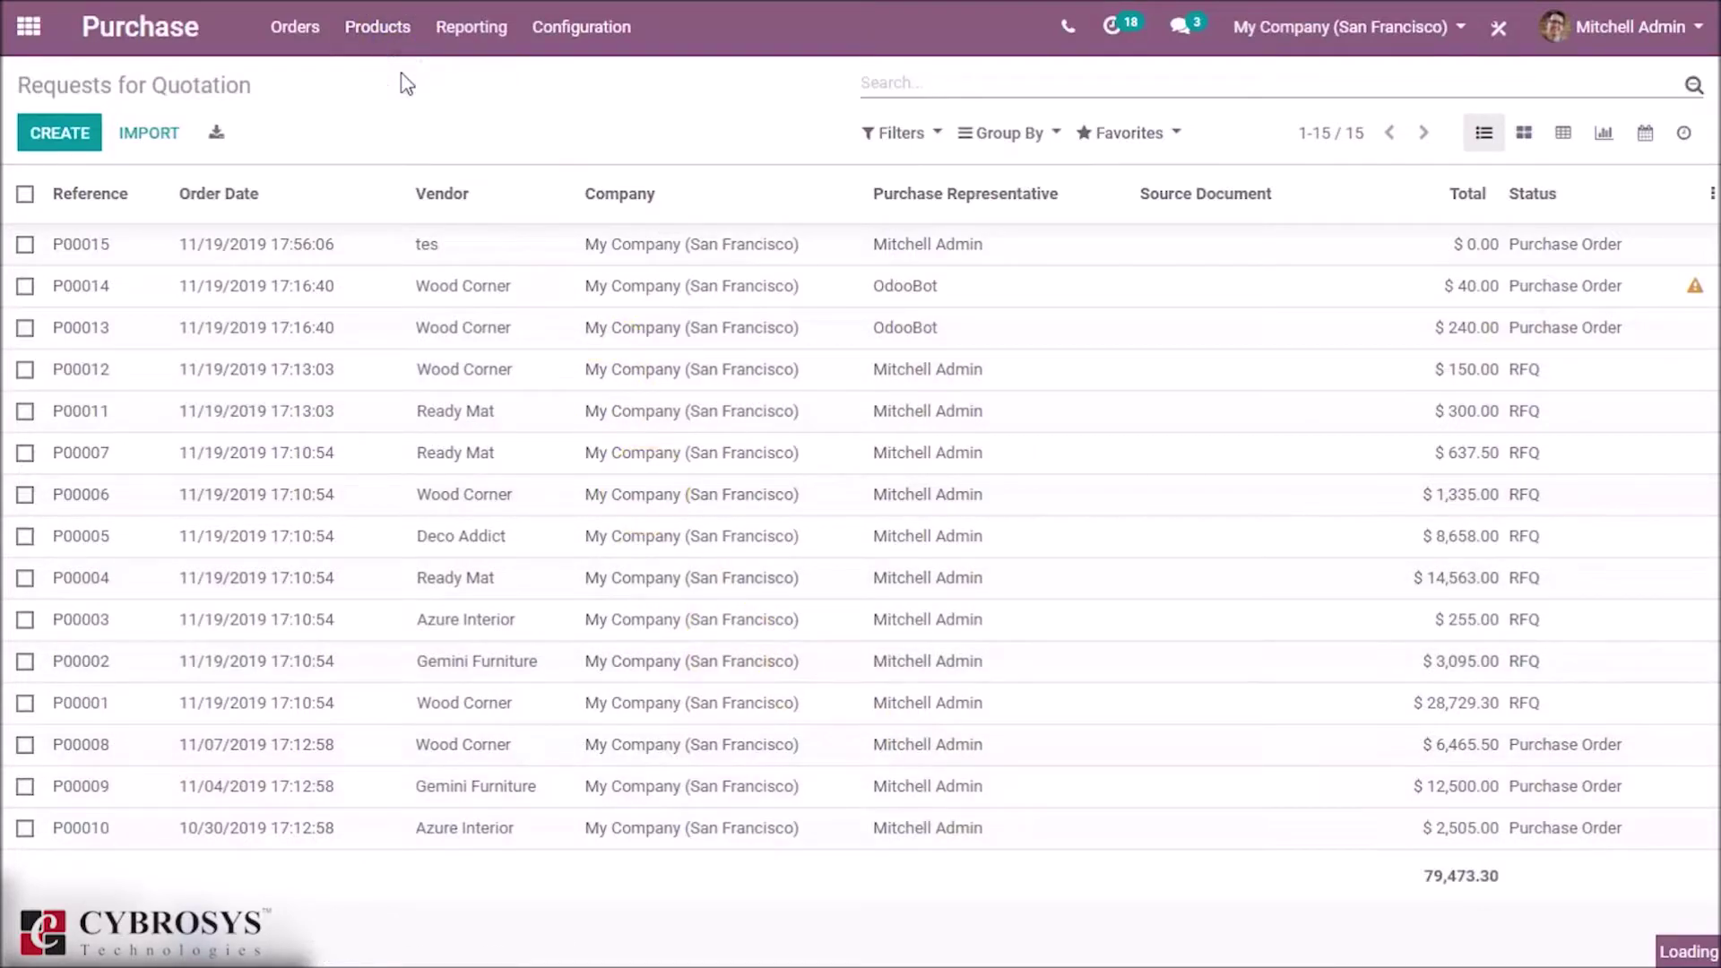
pyautogui.click(270, 235)
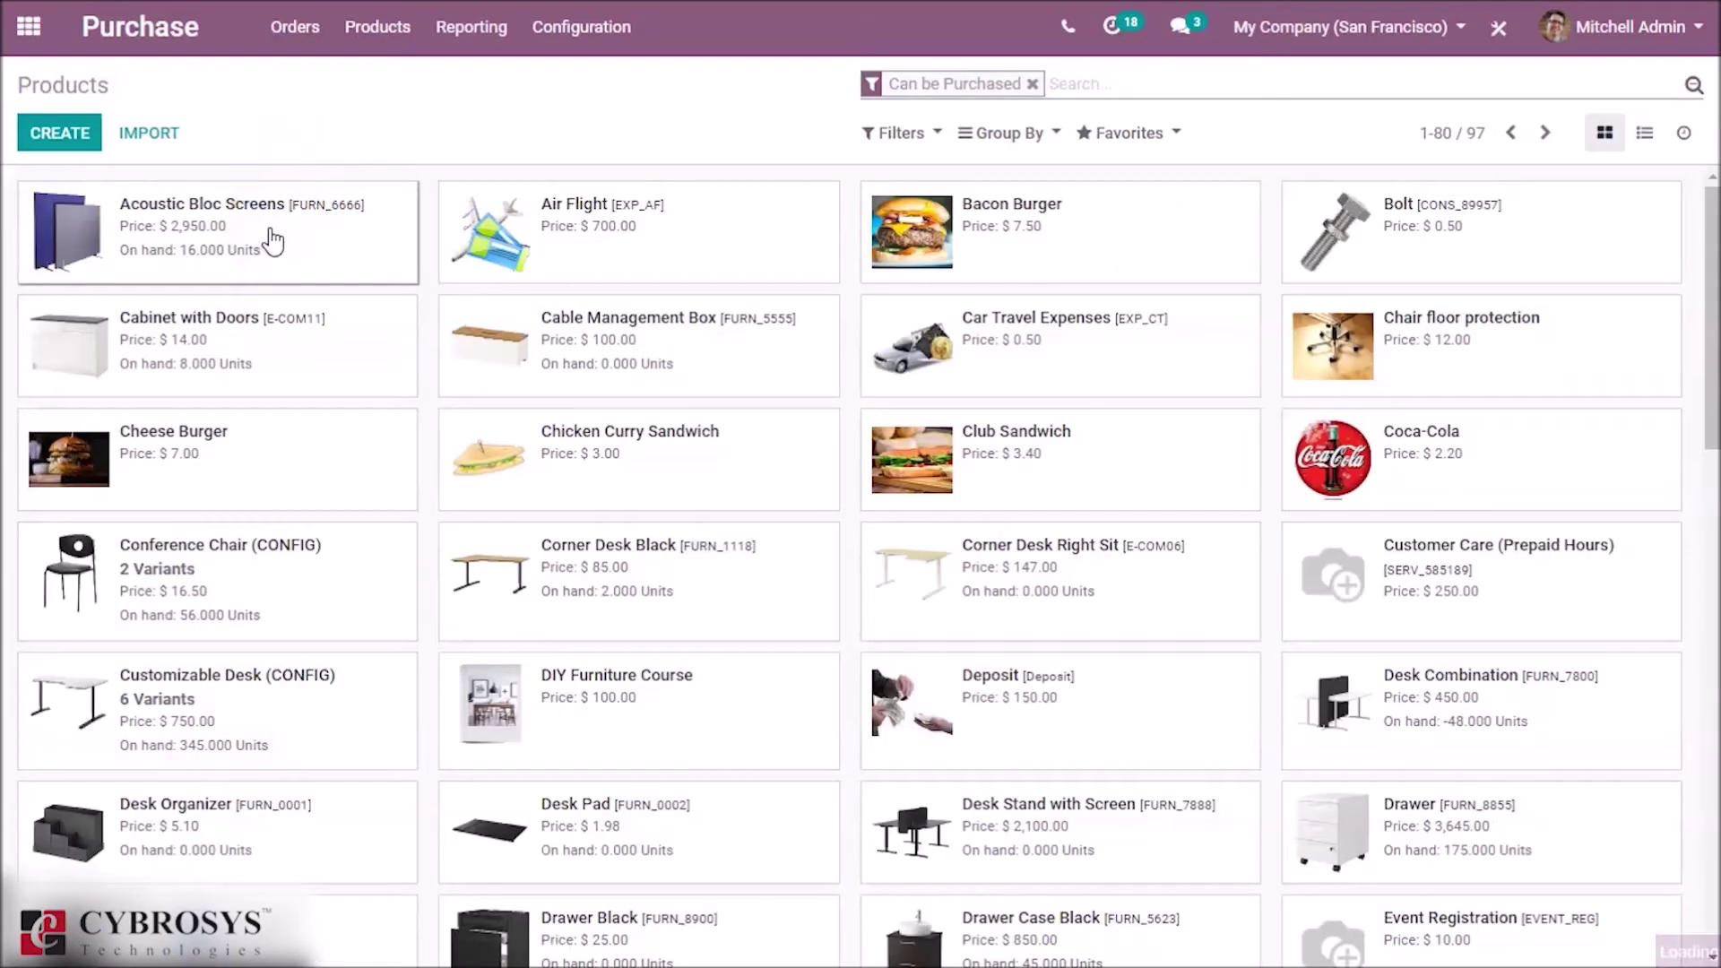
pyautogui.click(274, 241)
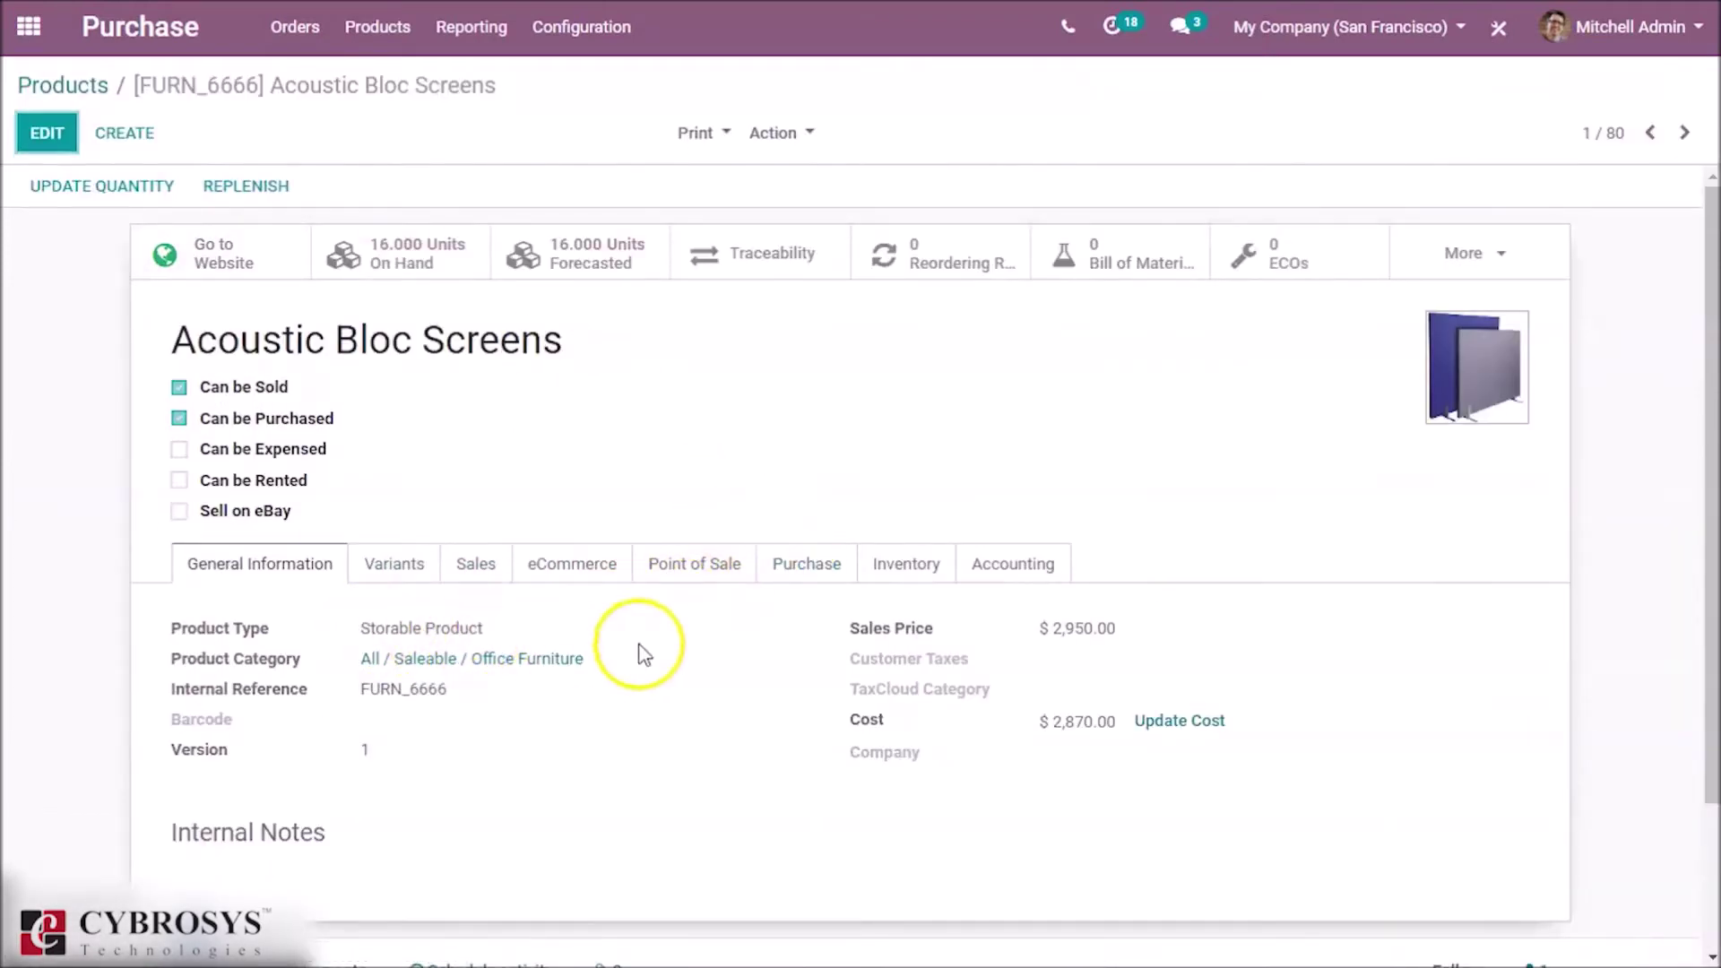
# - Check the delivery lead time in the Wood Corner vendor line of the product's purchase information
pyautogui.click(794, 573)
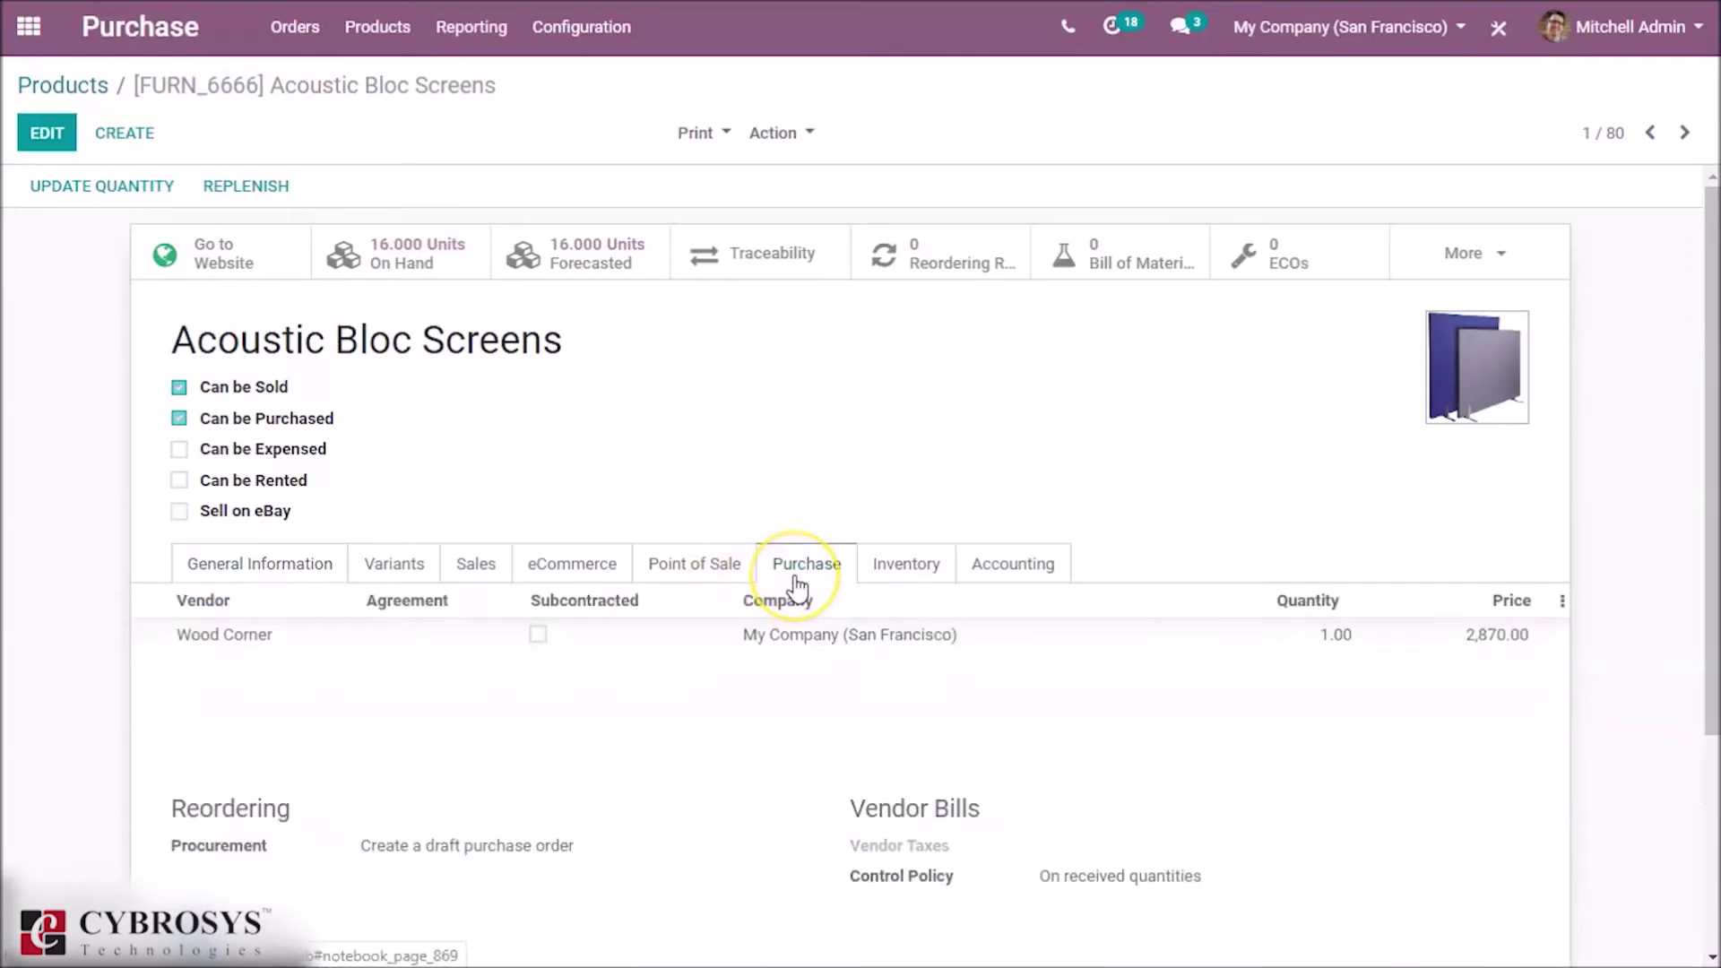
pyautogui.click(803, 639)
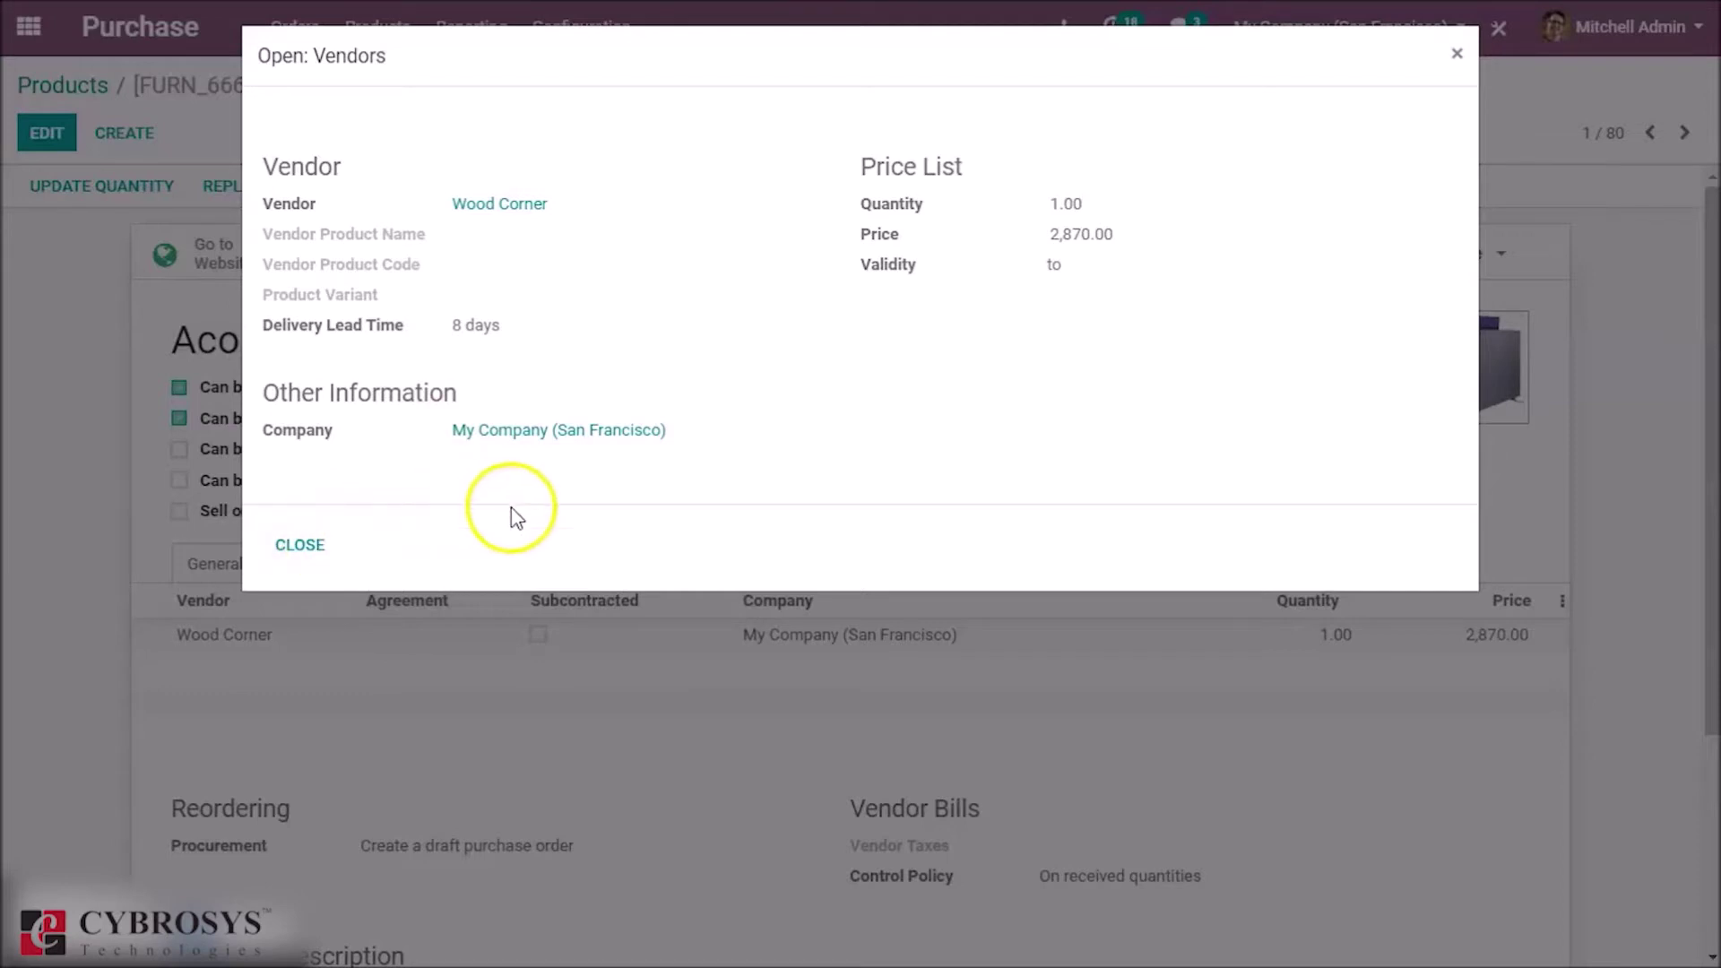
pyautogui.click(1455, 55)
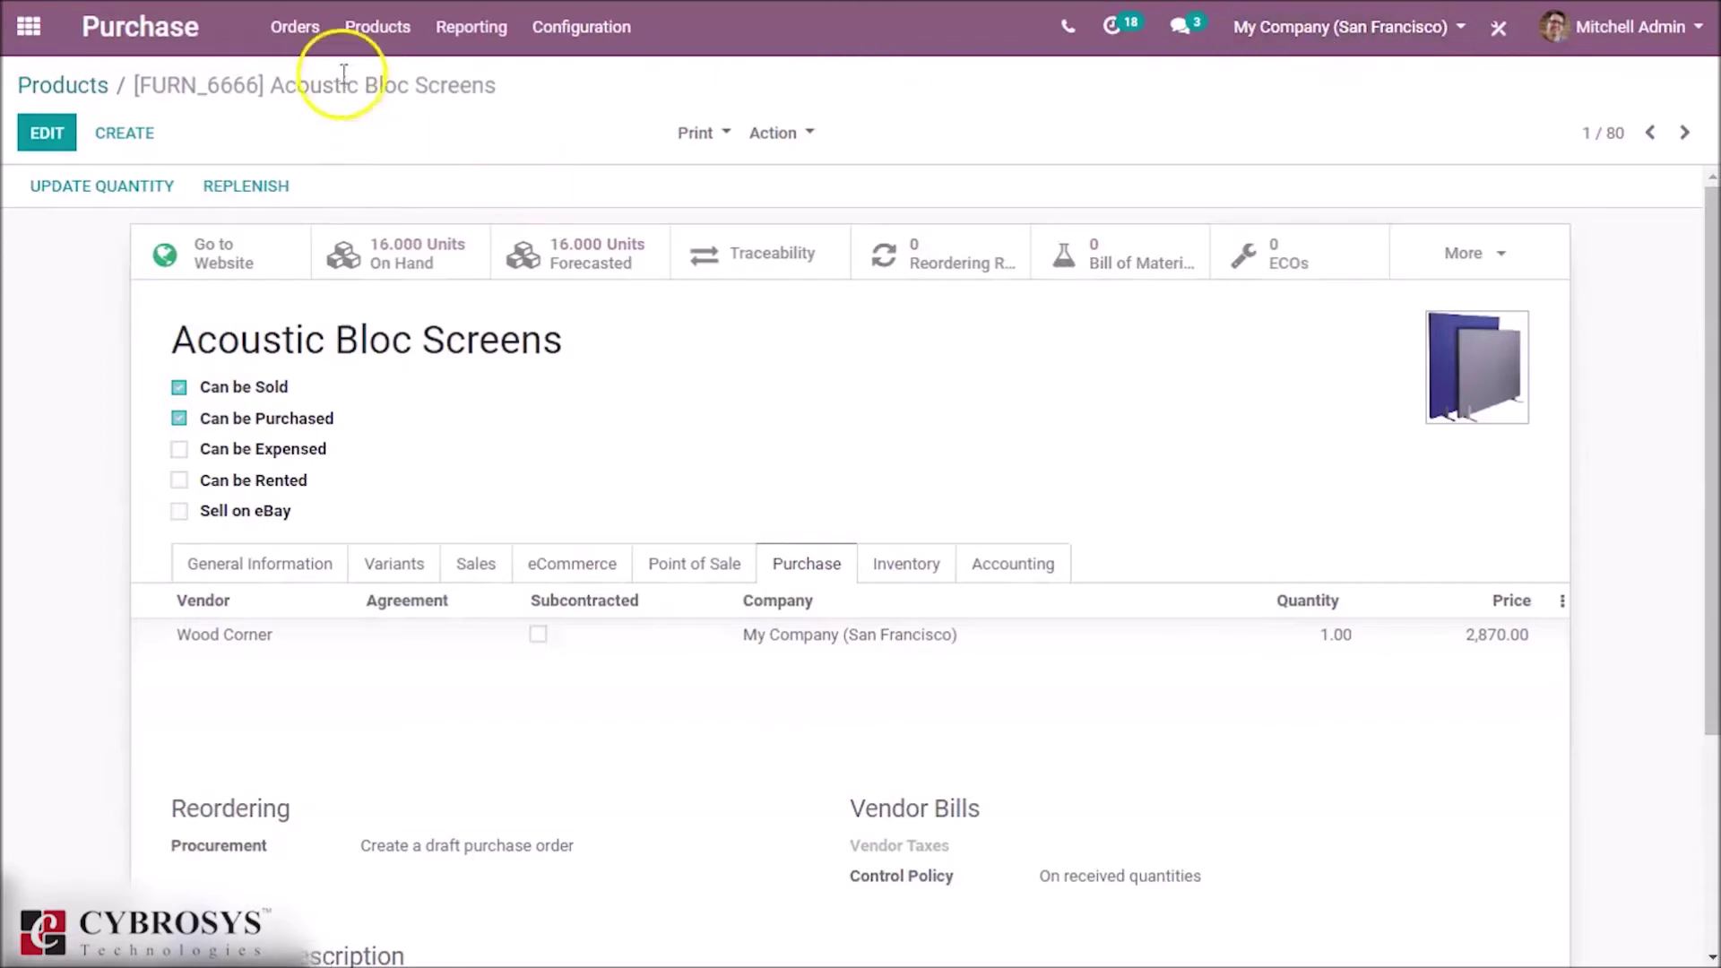
# - Create a new purchase order for vendor Wood Corner with the product Acoustic Bloc Screens
pyautogui.click(309, 54)
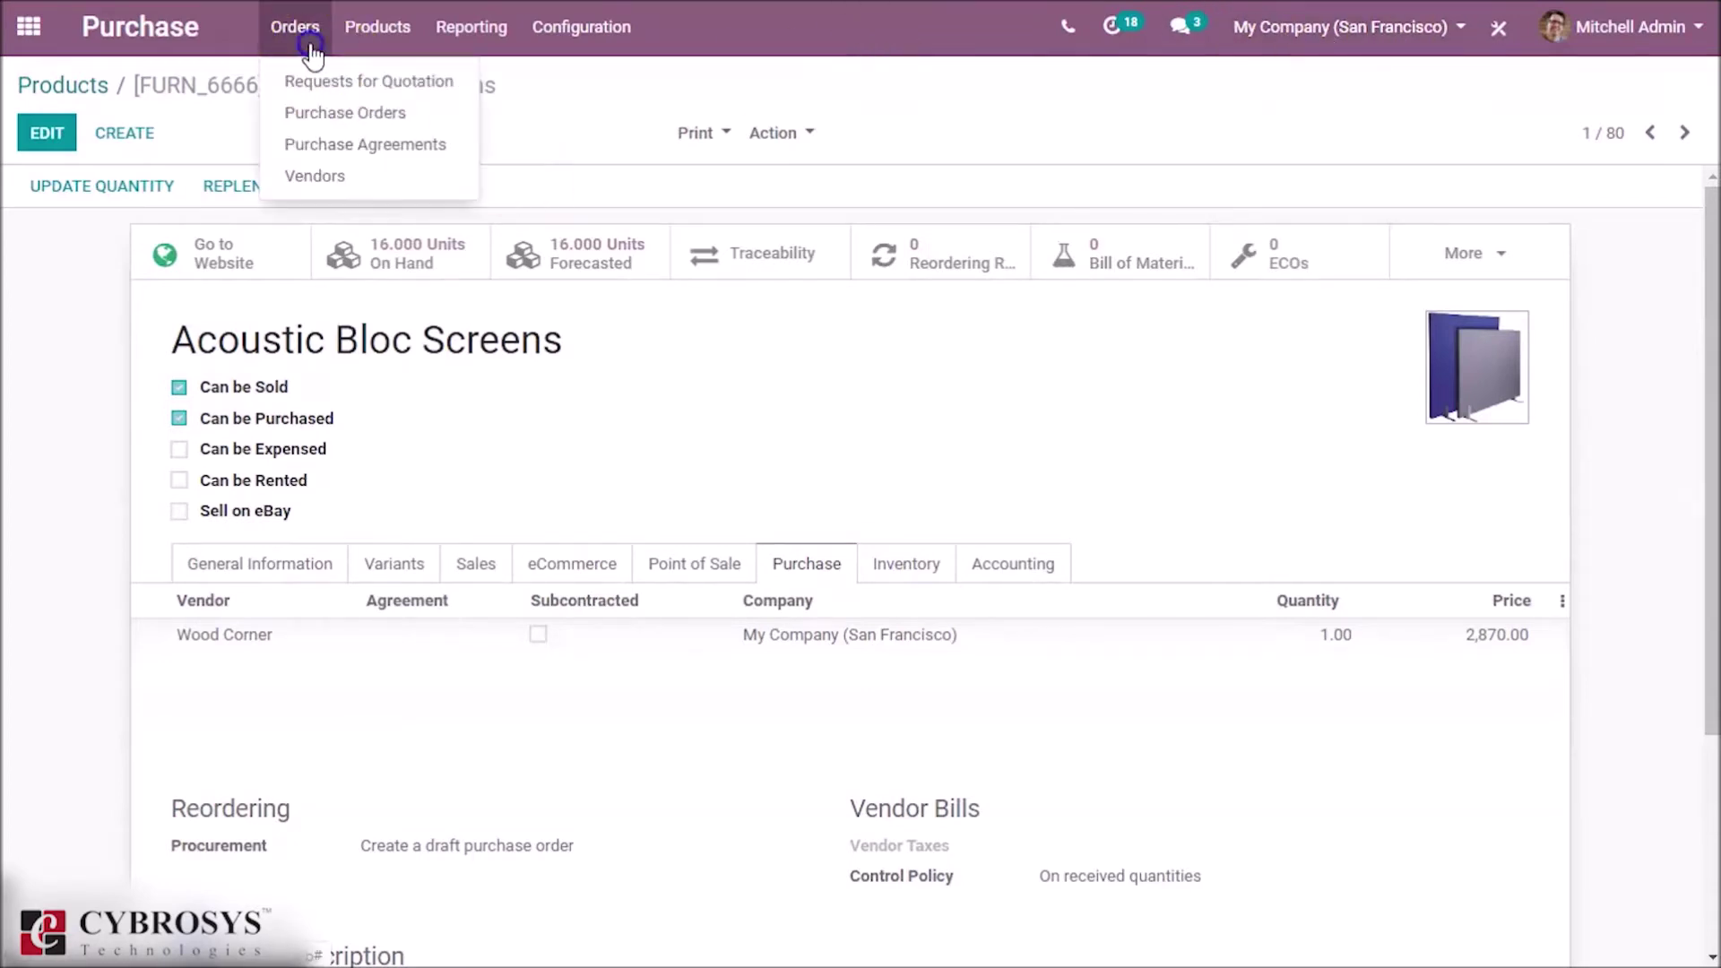
pyautogui.click(325, 125)
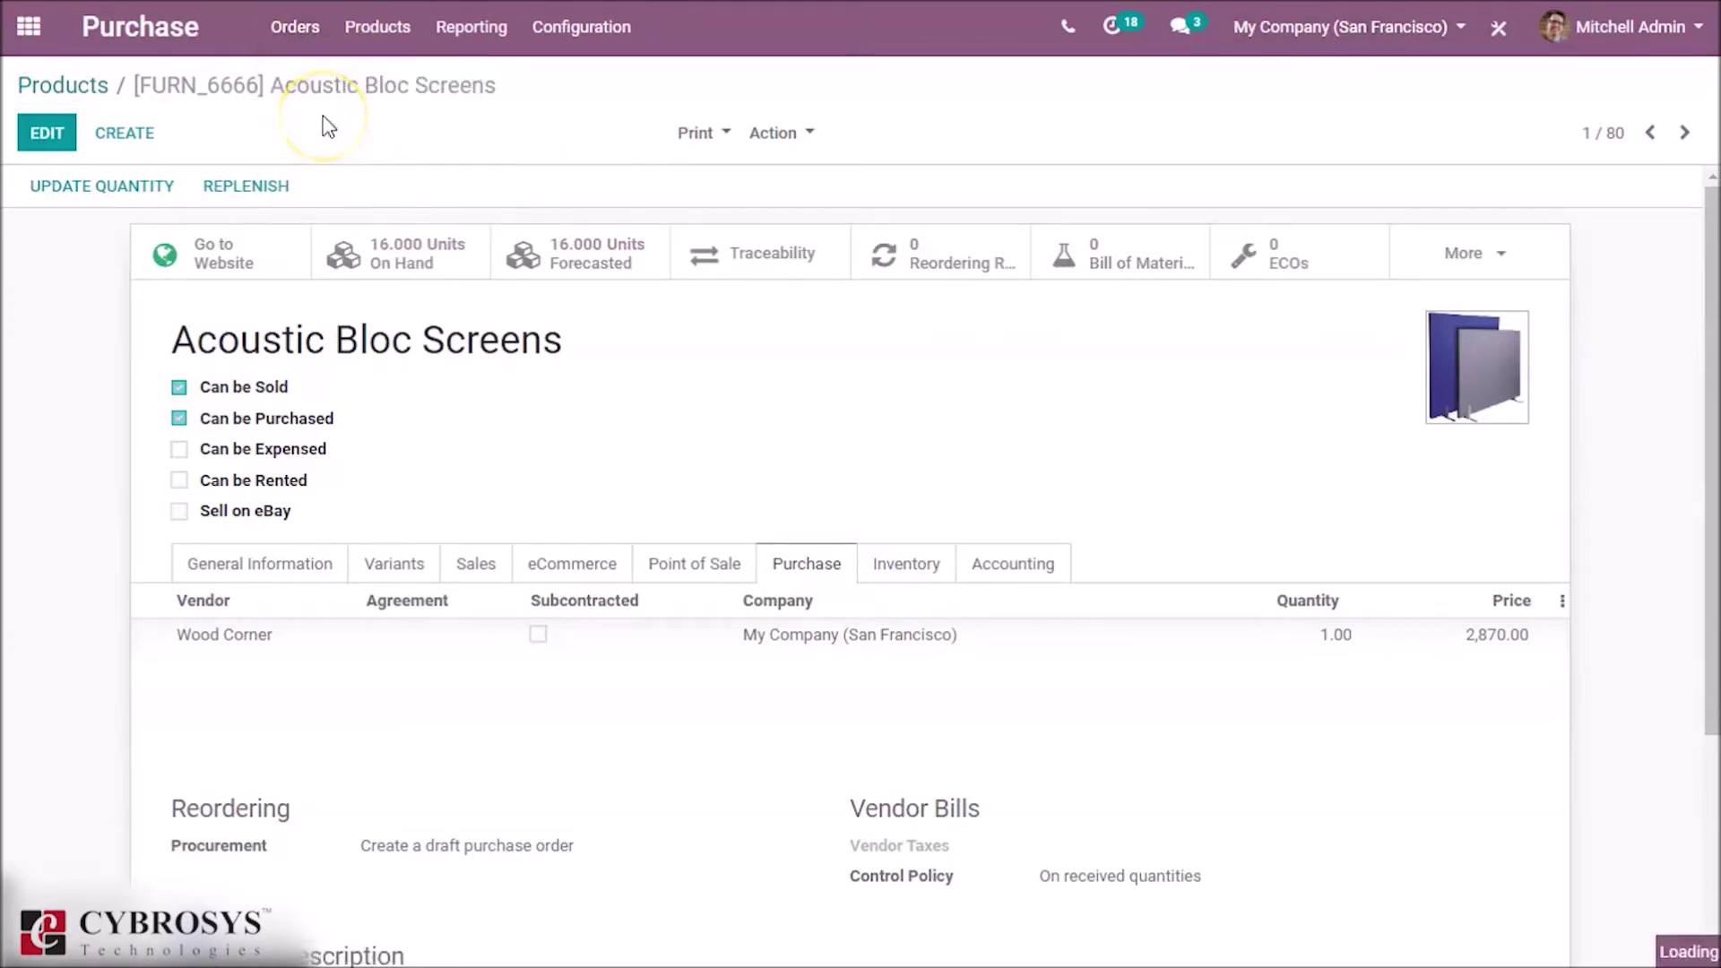
pyautogui.click(65, 136)
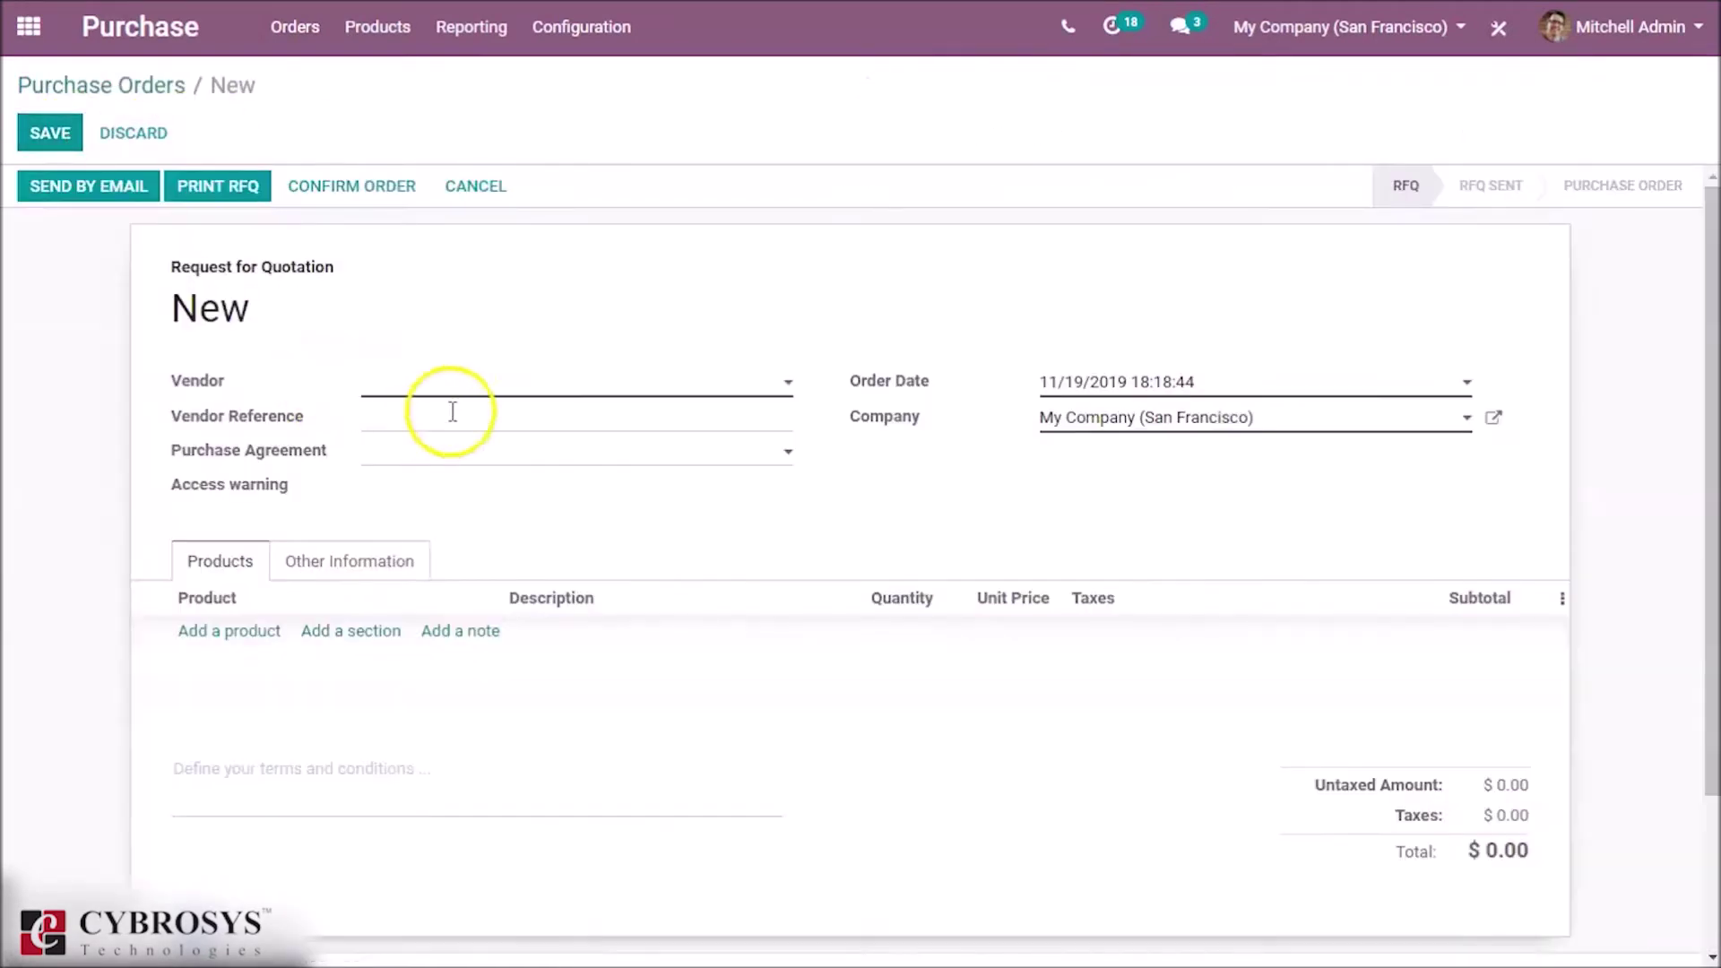
pyautogui.click(480, 391)
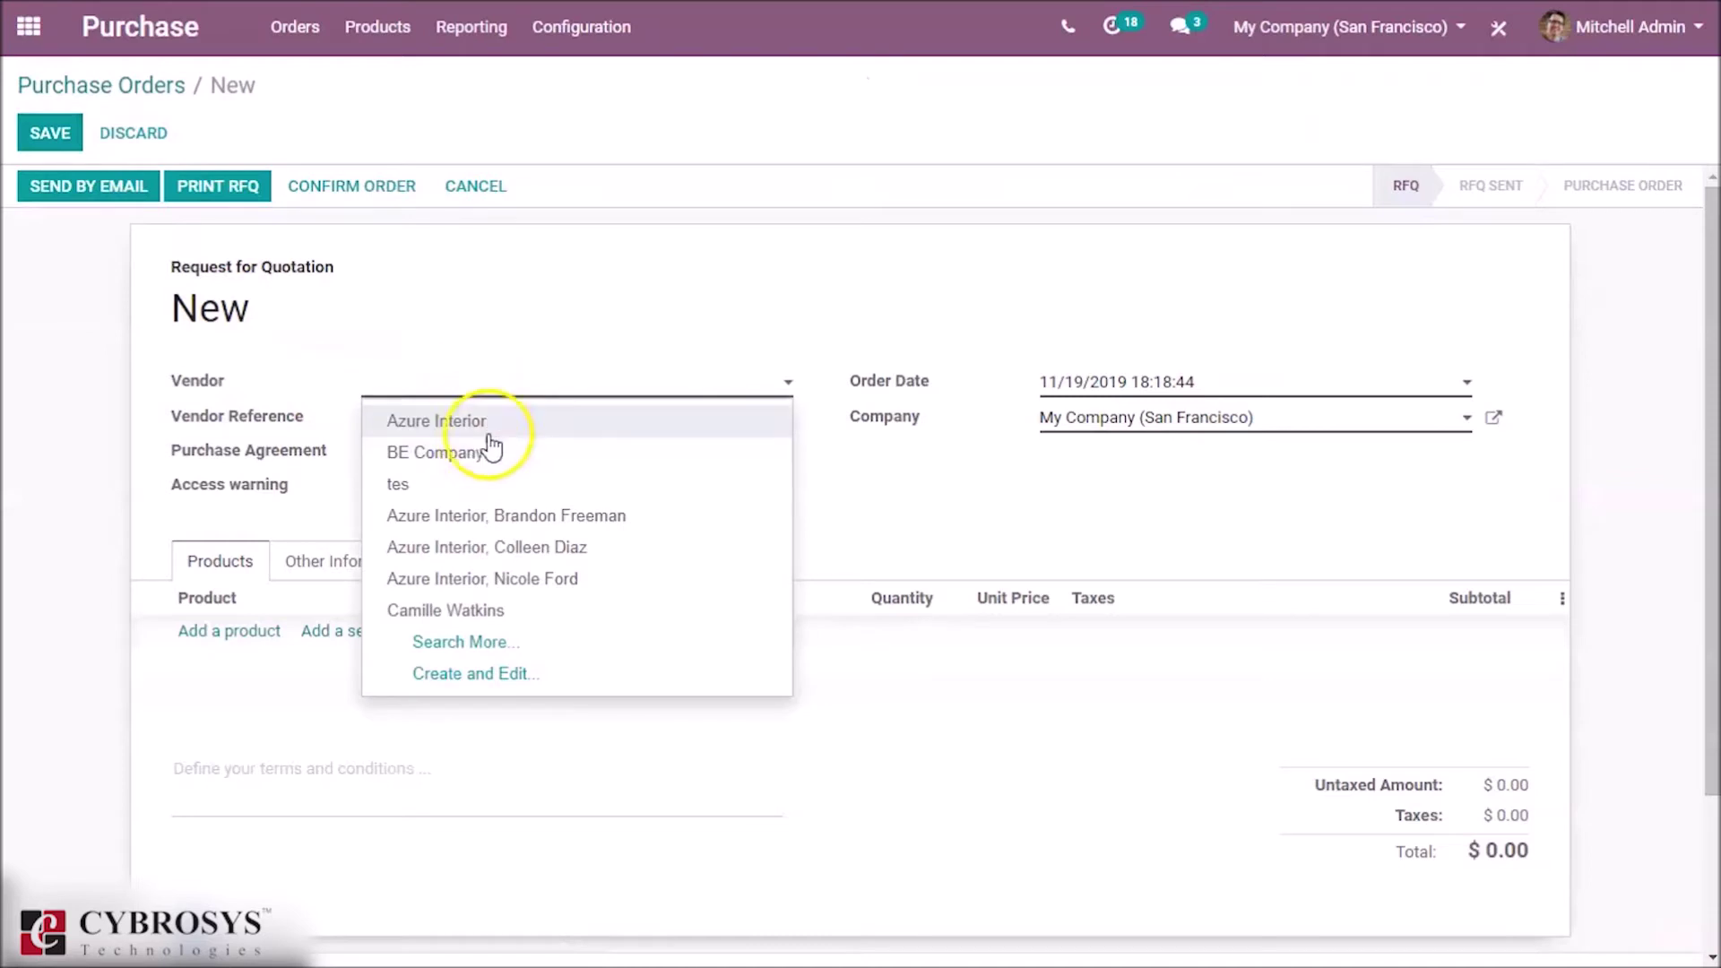
pyautogui.write('woo')
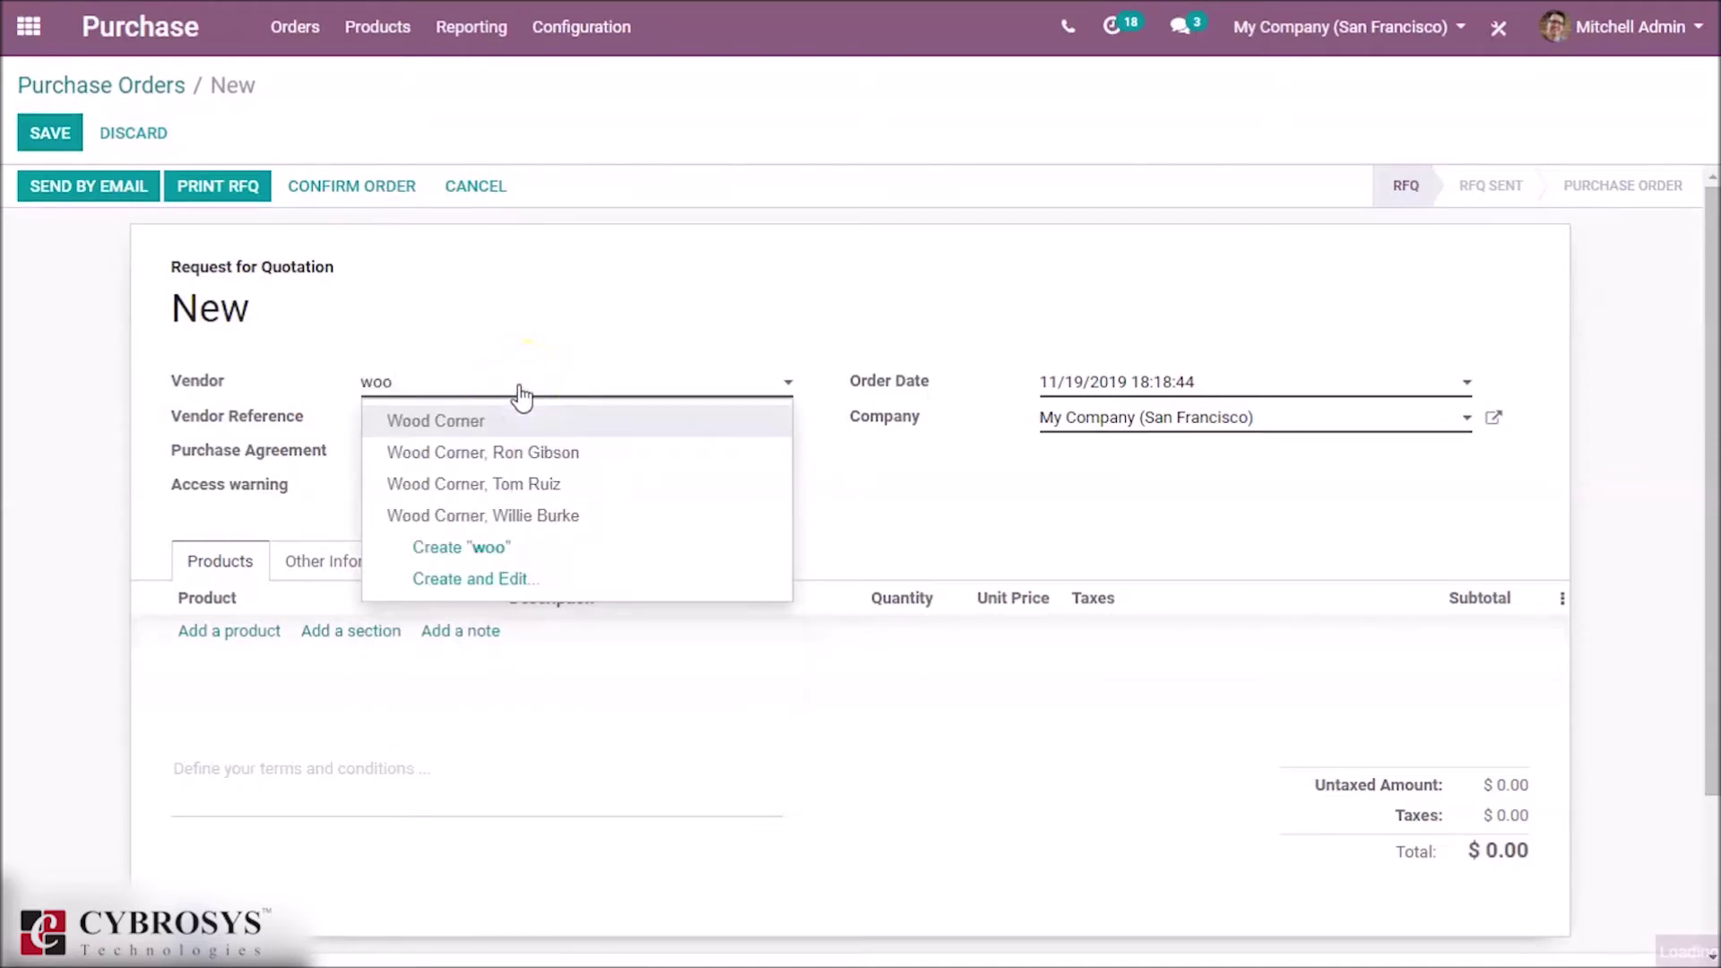
pyautogui.click(519, 421)
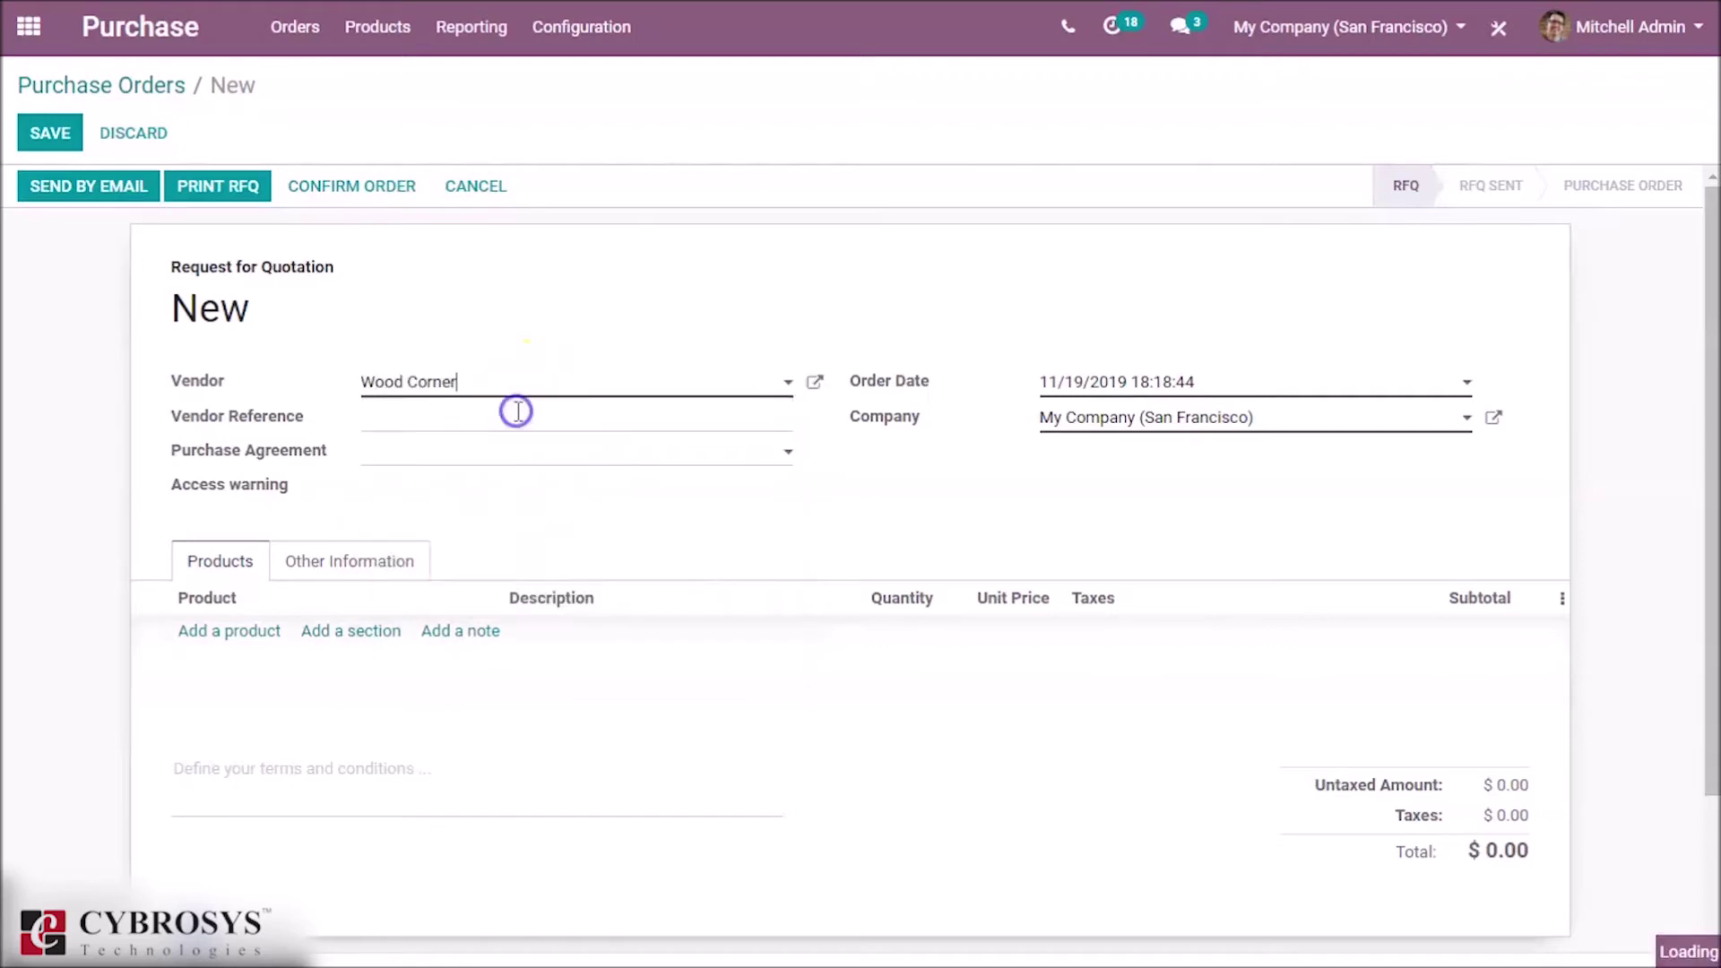
pyautogui.click(253, 633)
pyautogui.write('aco')
pyautogui.click(254, 667)
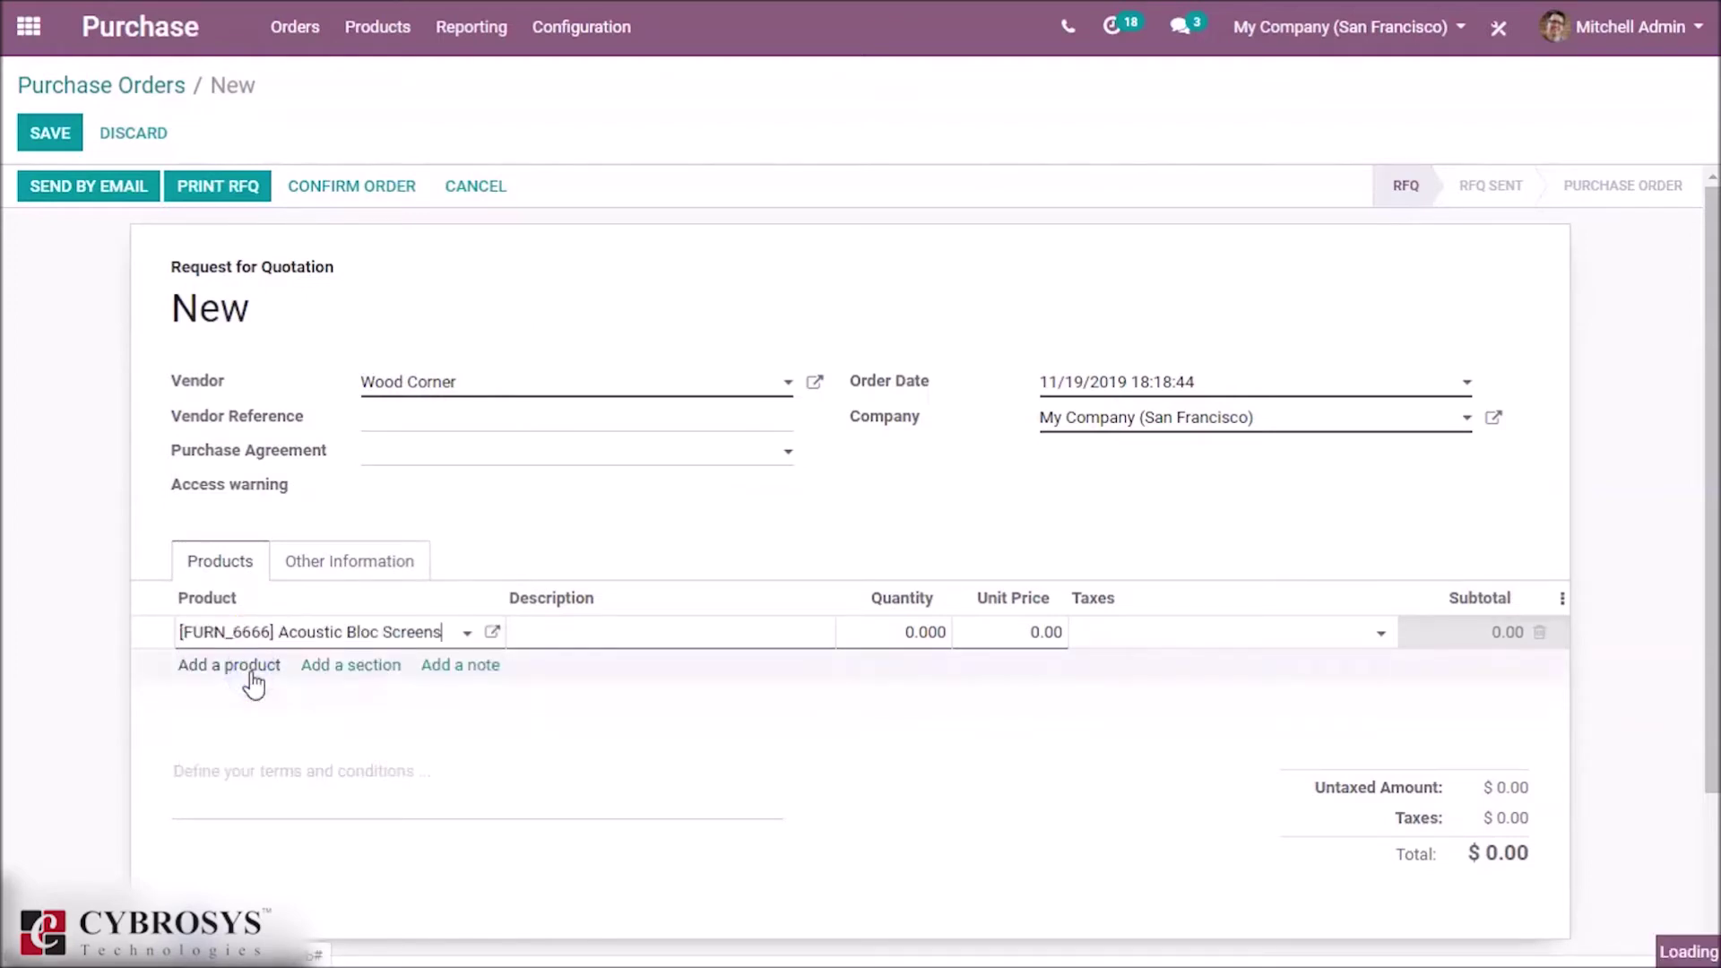
# - Confirm and save the purchase order, and check the scheduled date of its Acoustic Bloc Screens line
pyautogui.click(323, 192)
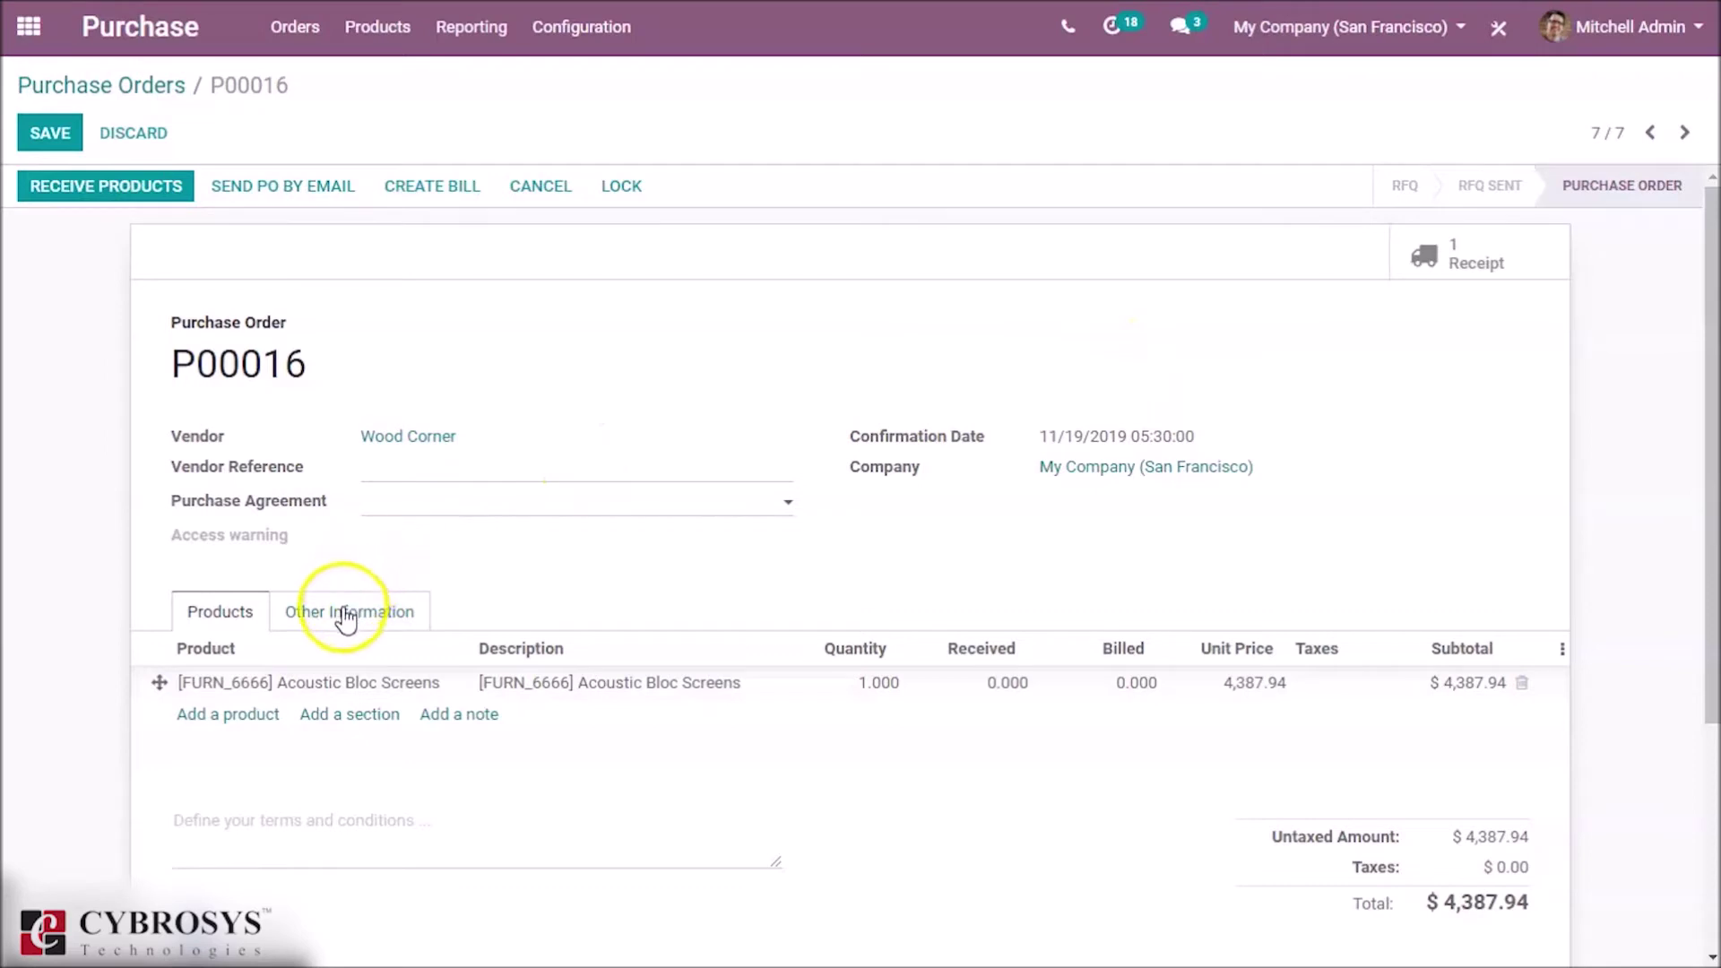
pyautogui.click(51, 133)
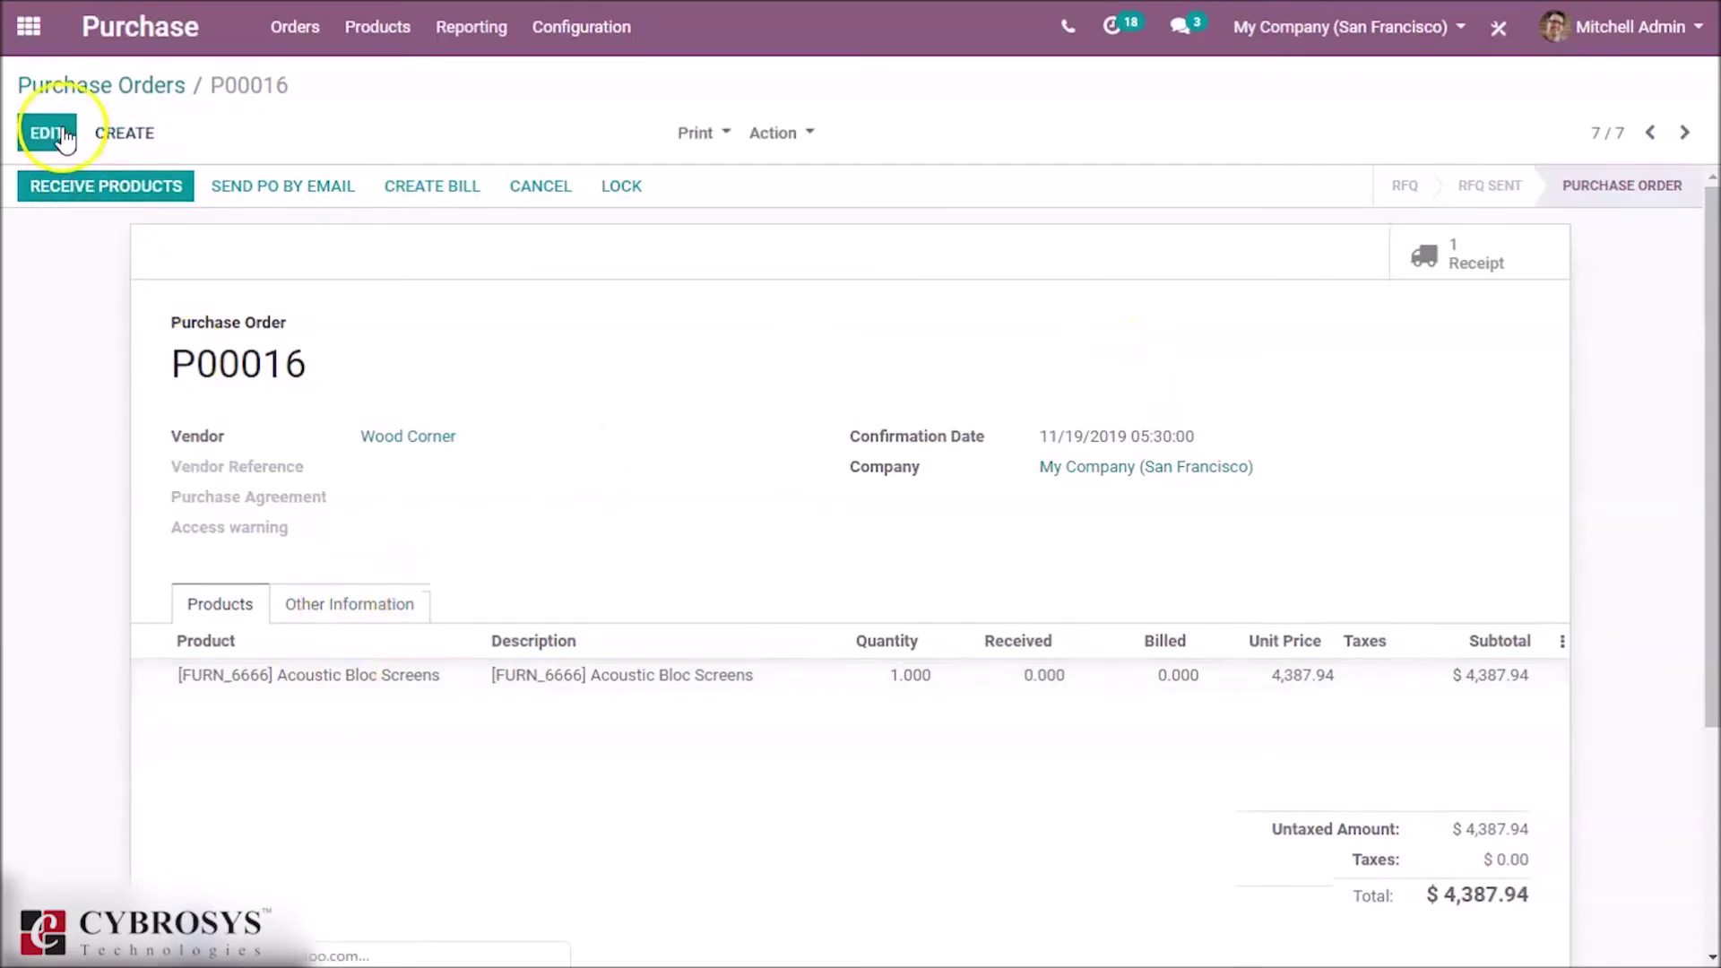
pyautogui.click(380, 681)
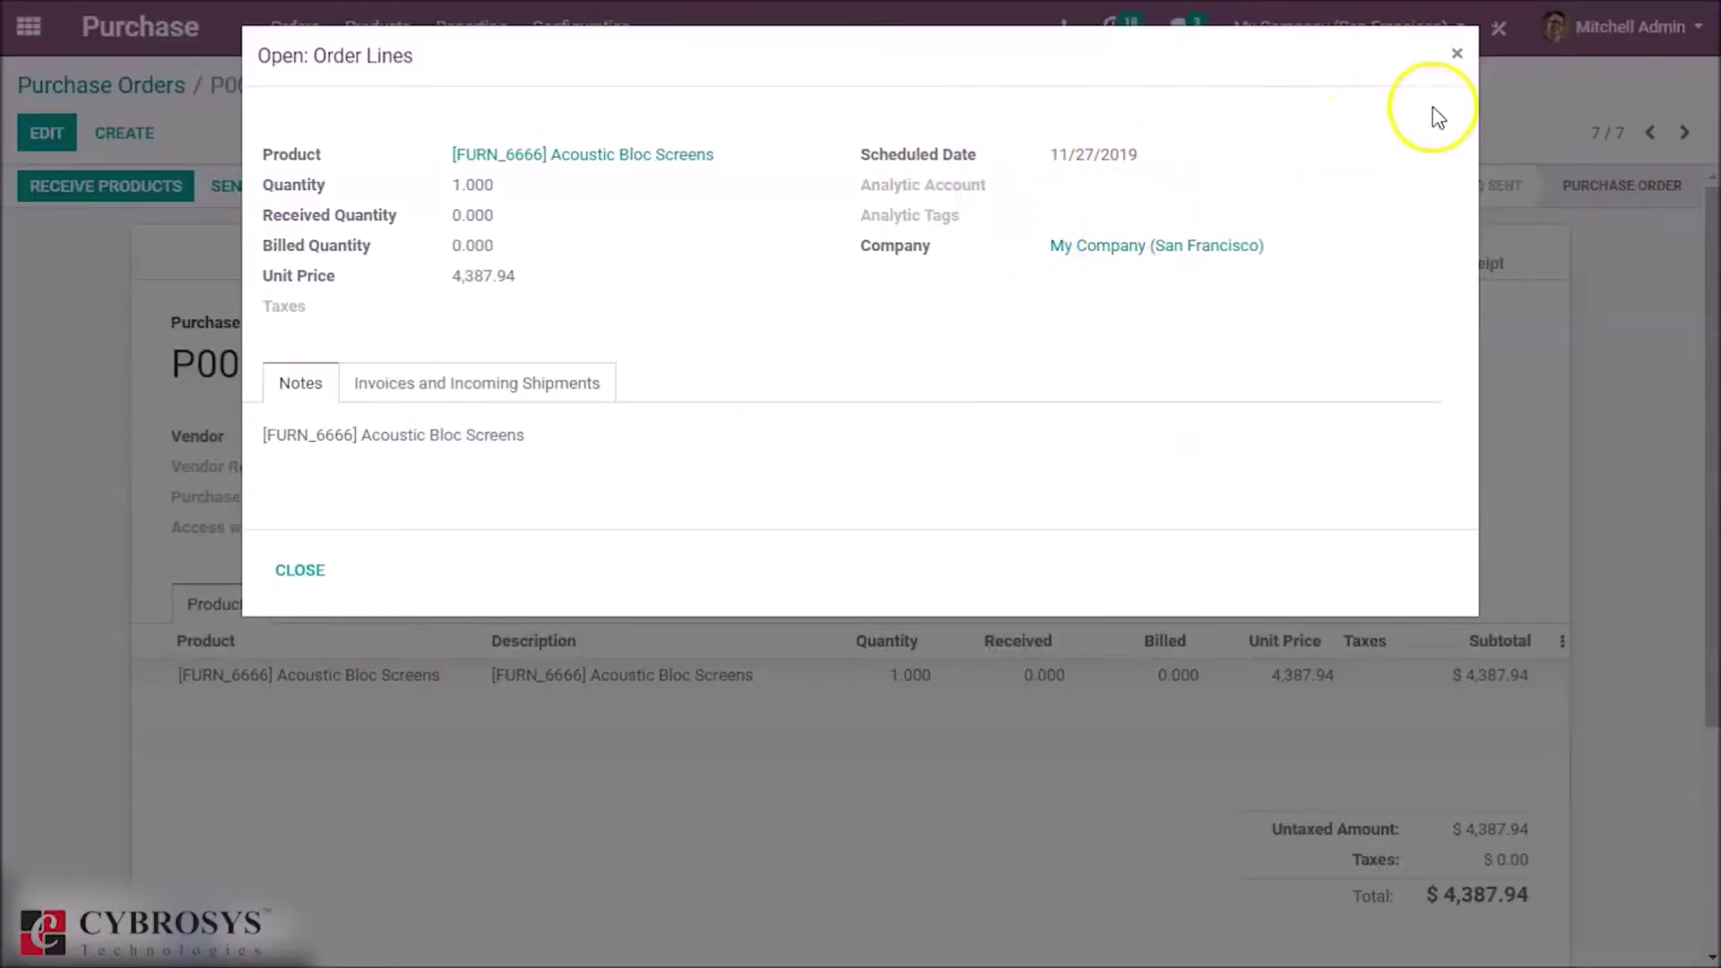
pyautogui.click(1459, 53)
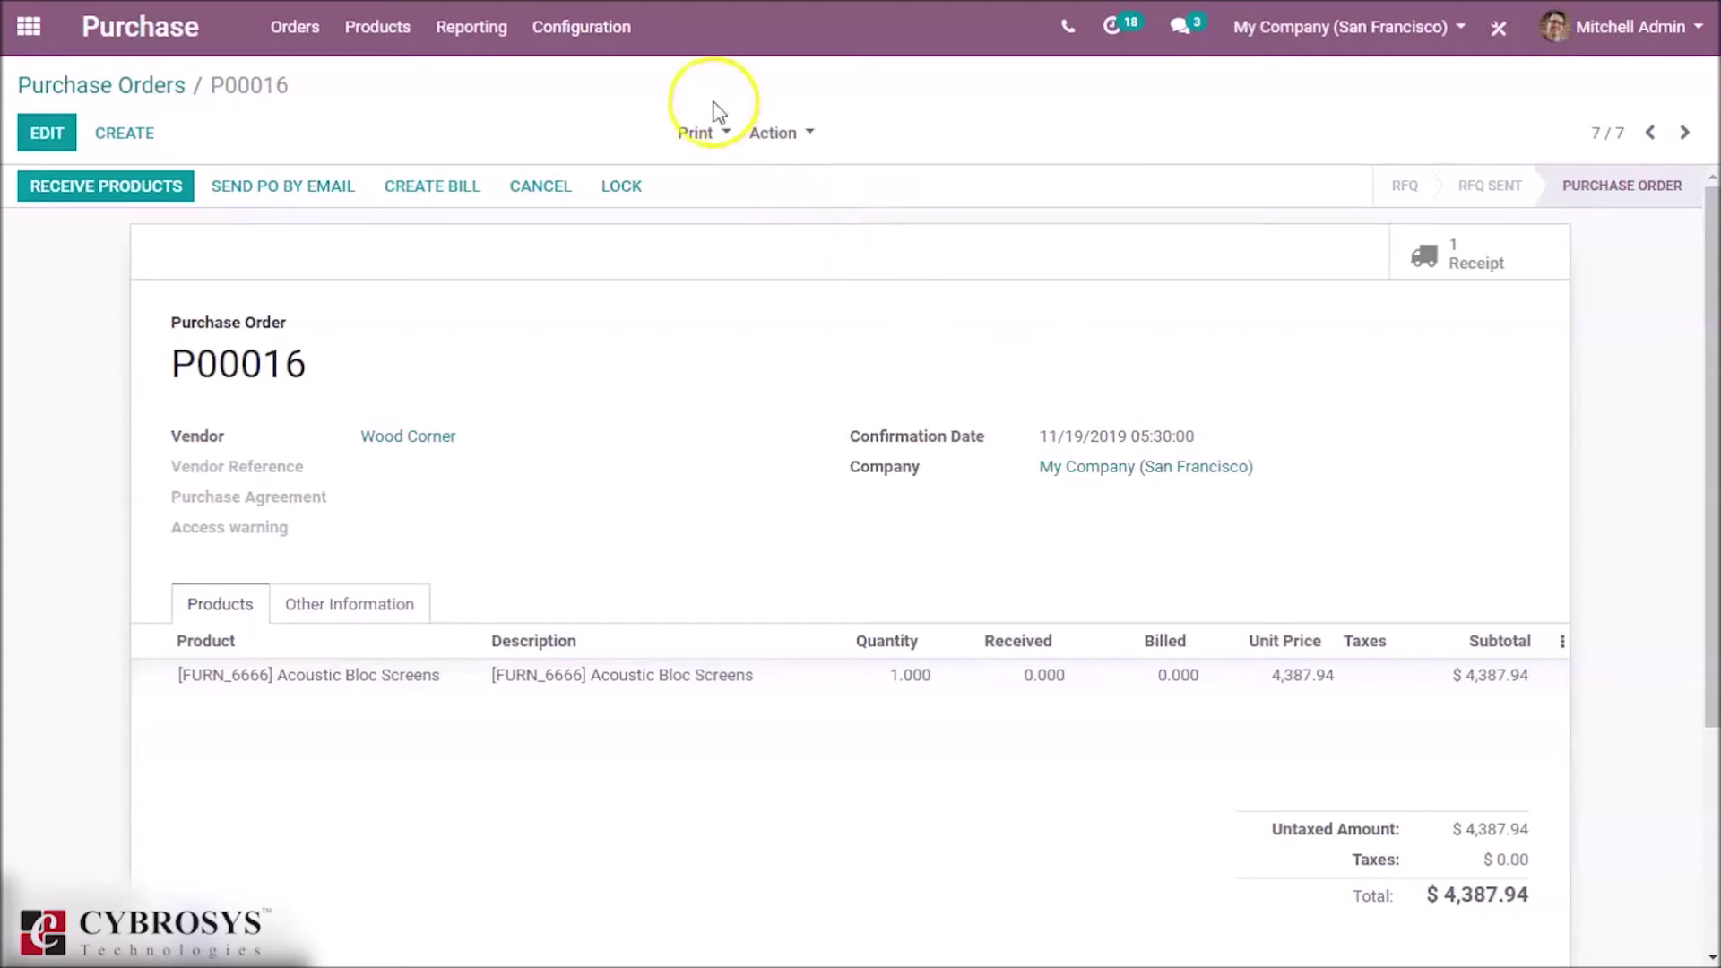
# - Search the settings for "lead" and enable Security Lead Time for Purchase, moving expected delivery dates forward by 2 days
pyautogui.click(574, 27)
pyautogui.click(567, 85)
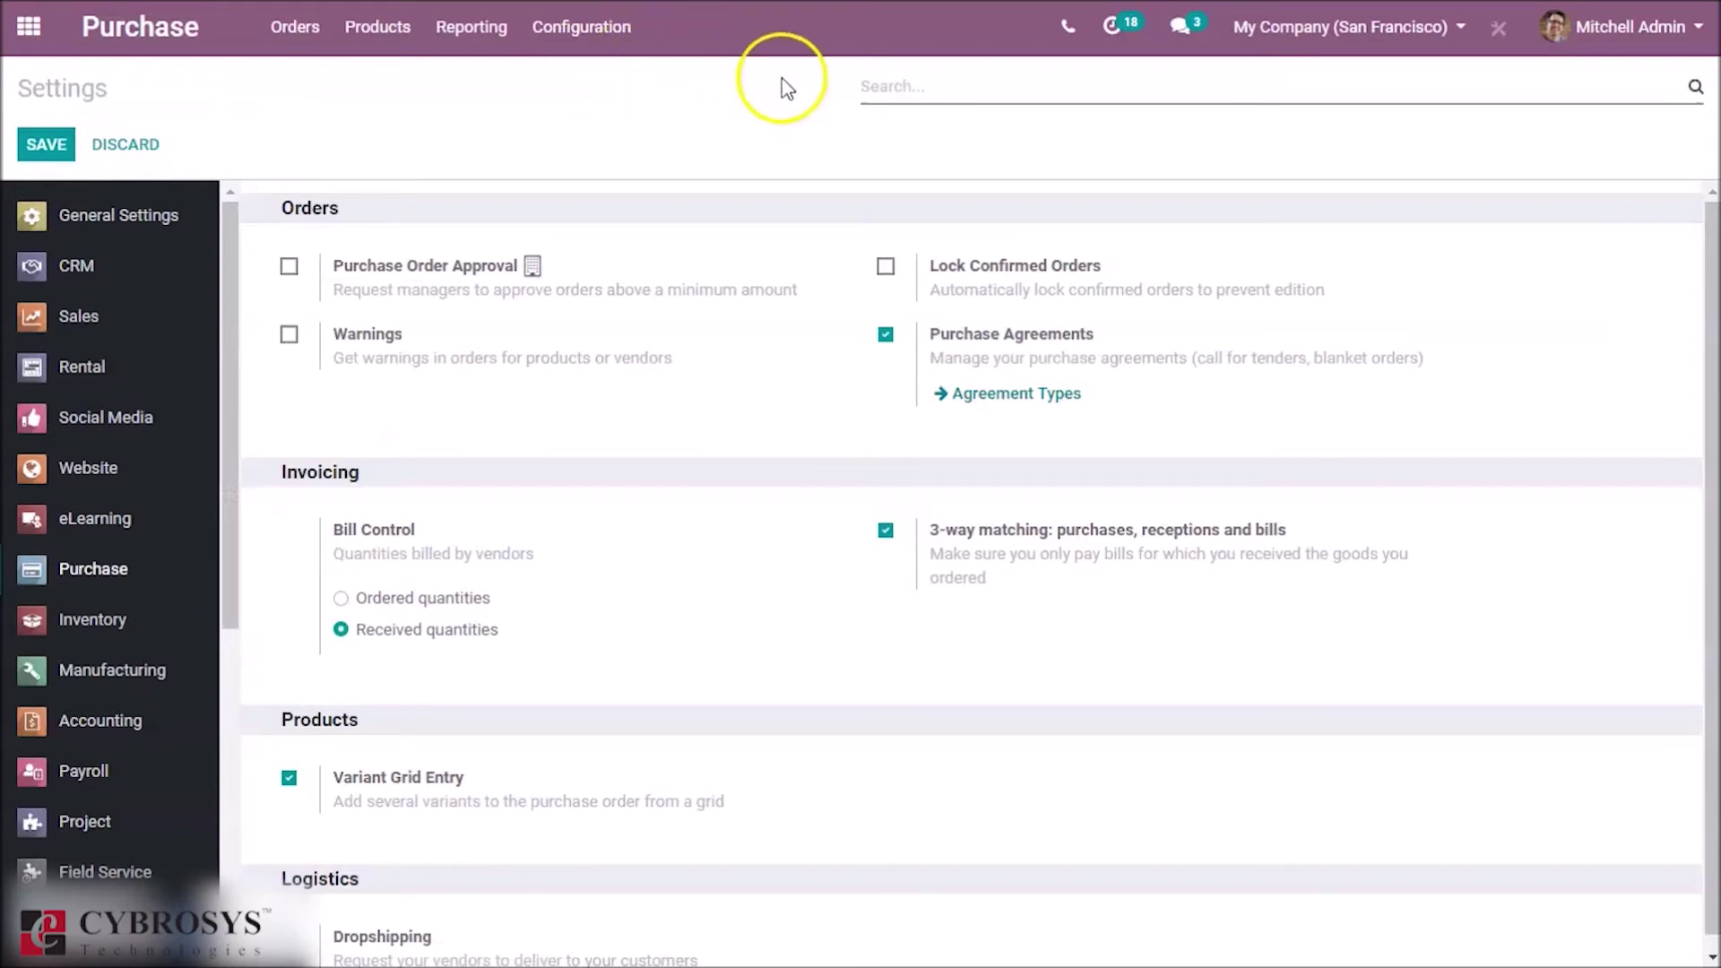
pyautogui.click(898, 86)
pyautogui.write('lead')
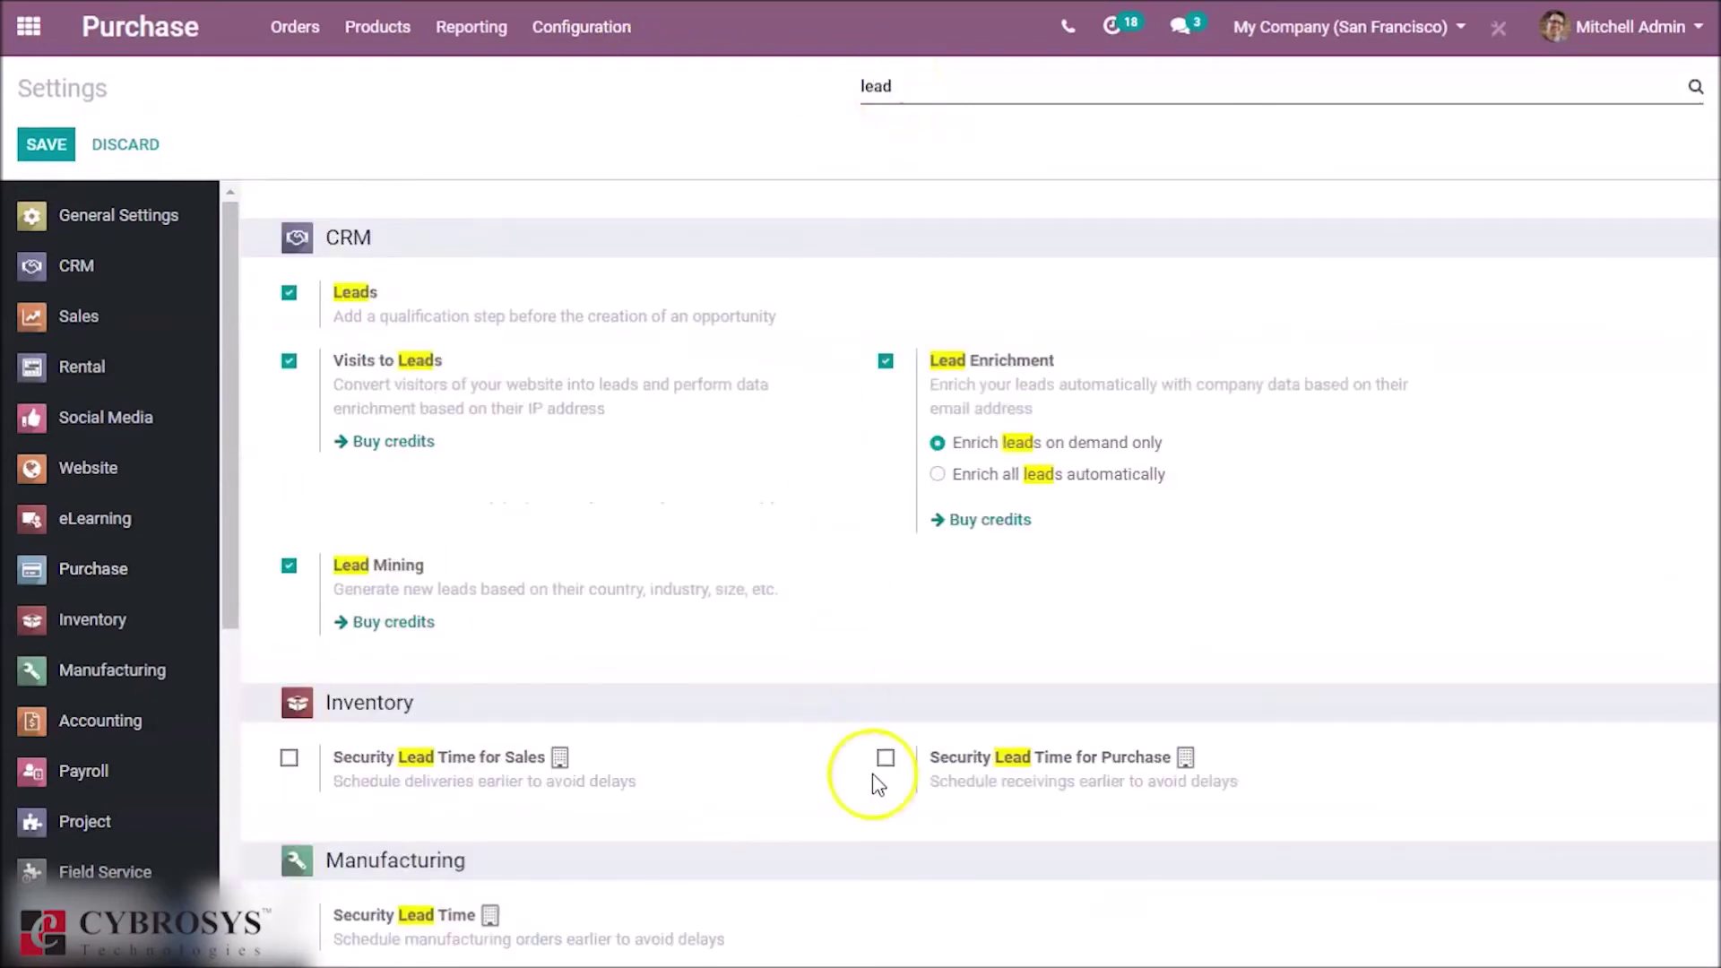
pyautogui.click(885, 760)
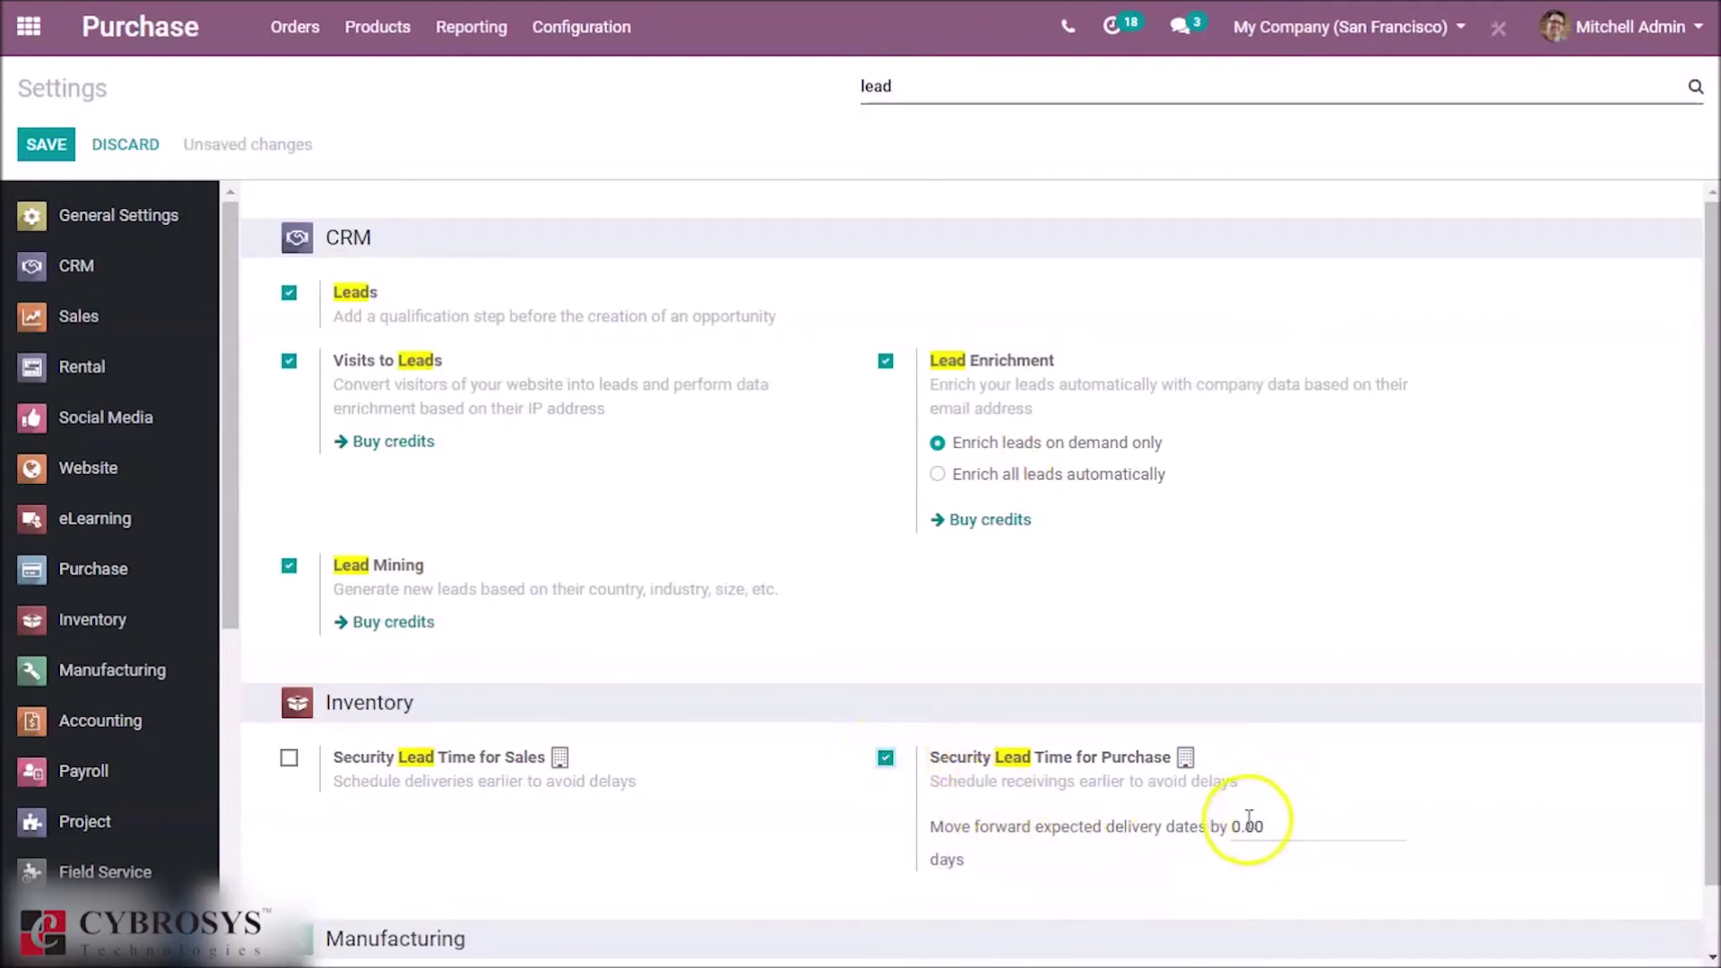
pyautogui.moveTo(1281, 835)
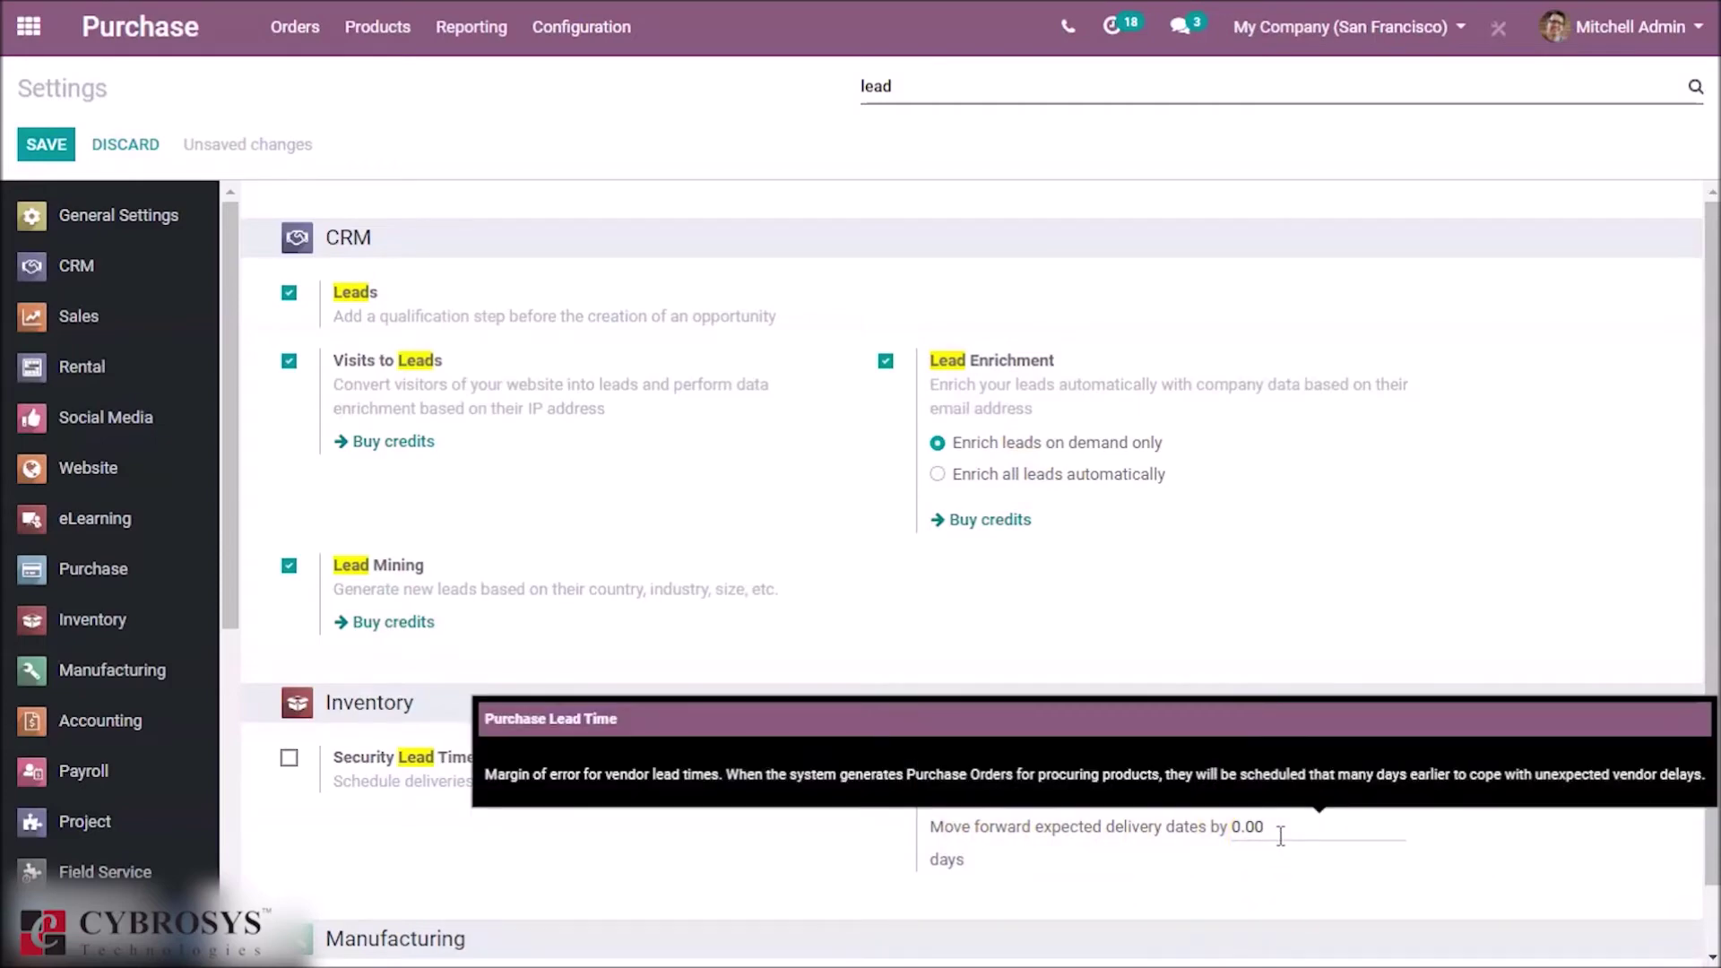
pyautogui.doubleClick(1281, 835)
pyautogui.write('2')
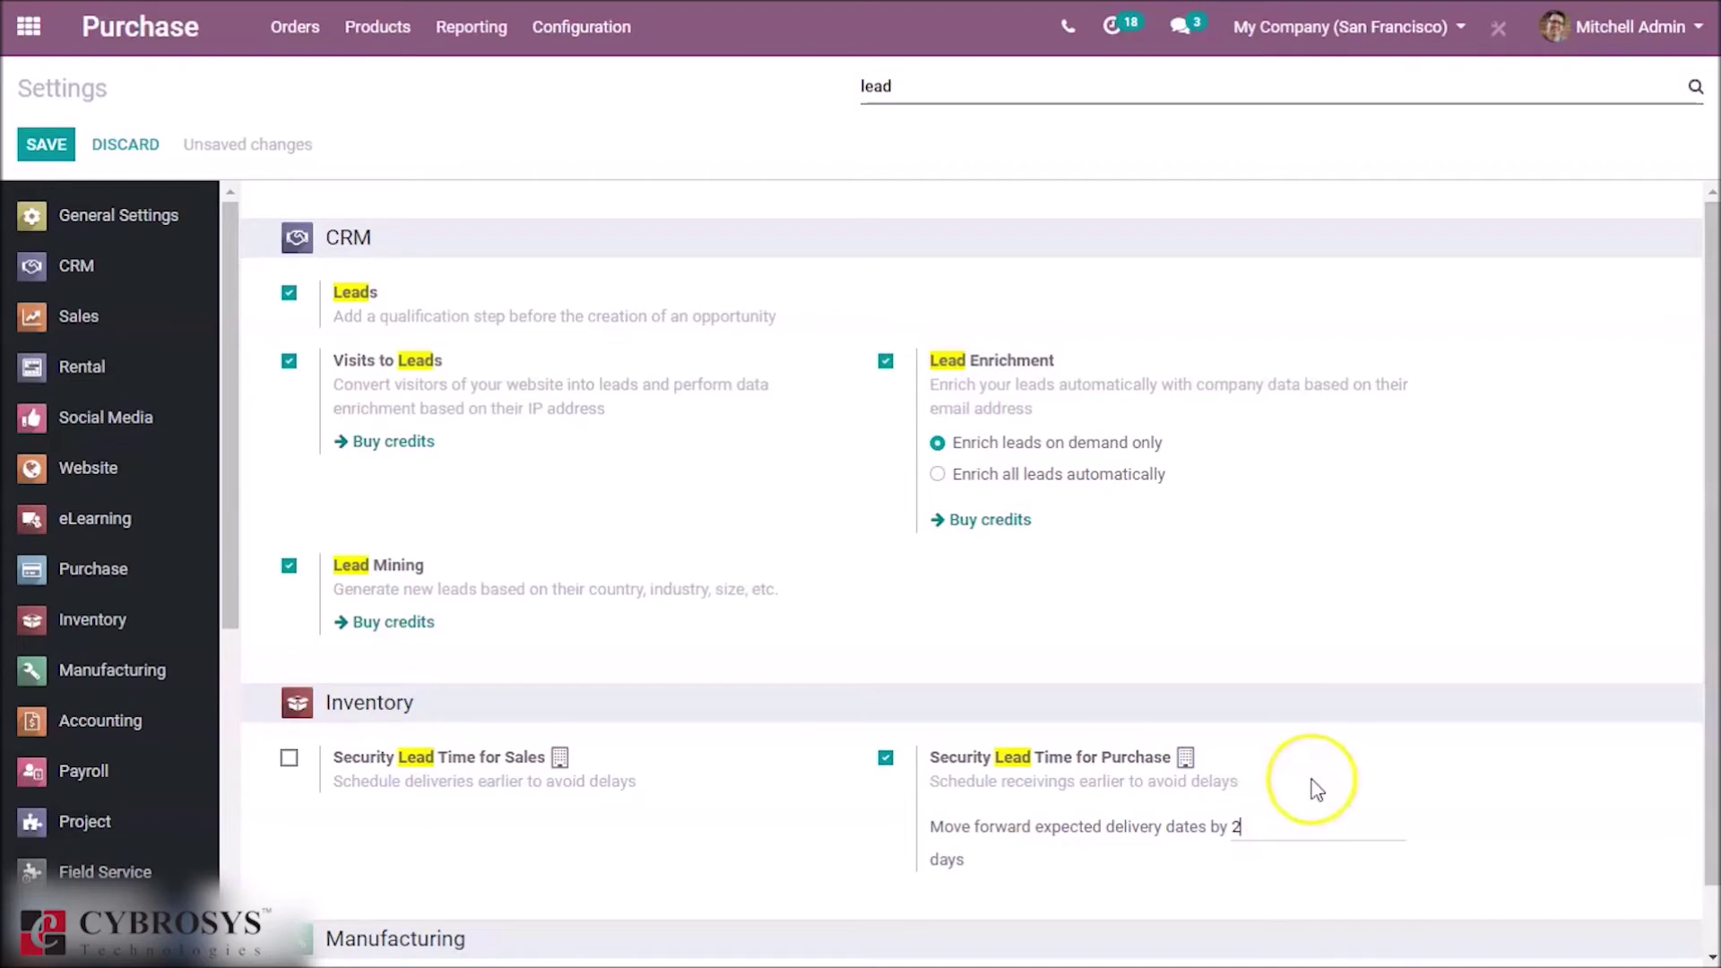
# - Disable the Security Lead Time for Purchase option in the inventory settings
pyautogui.moveTo(1314, 788)
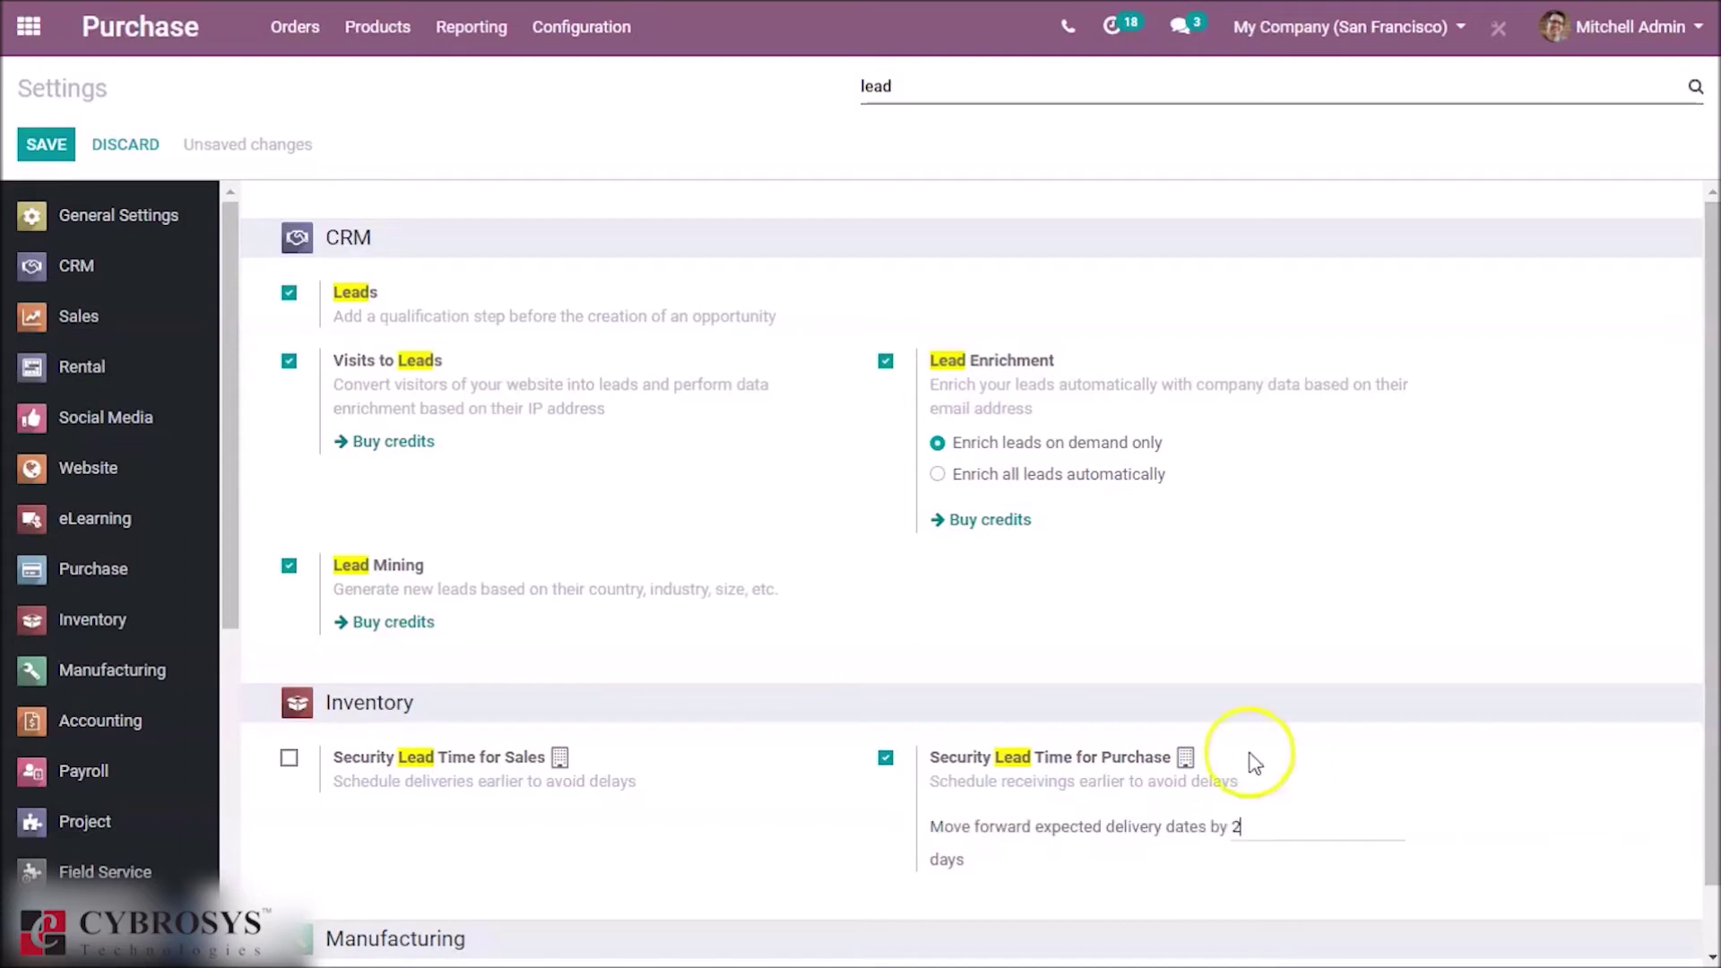
pyautogui.moveTo(412, 816)
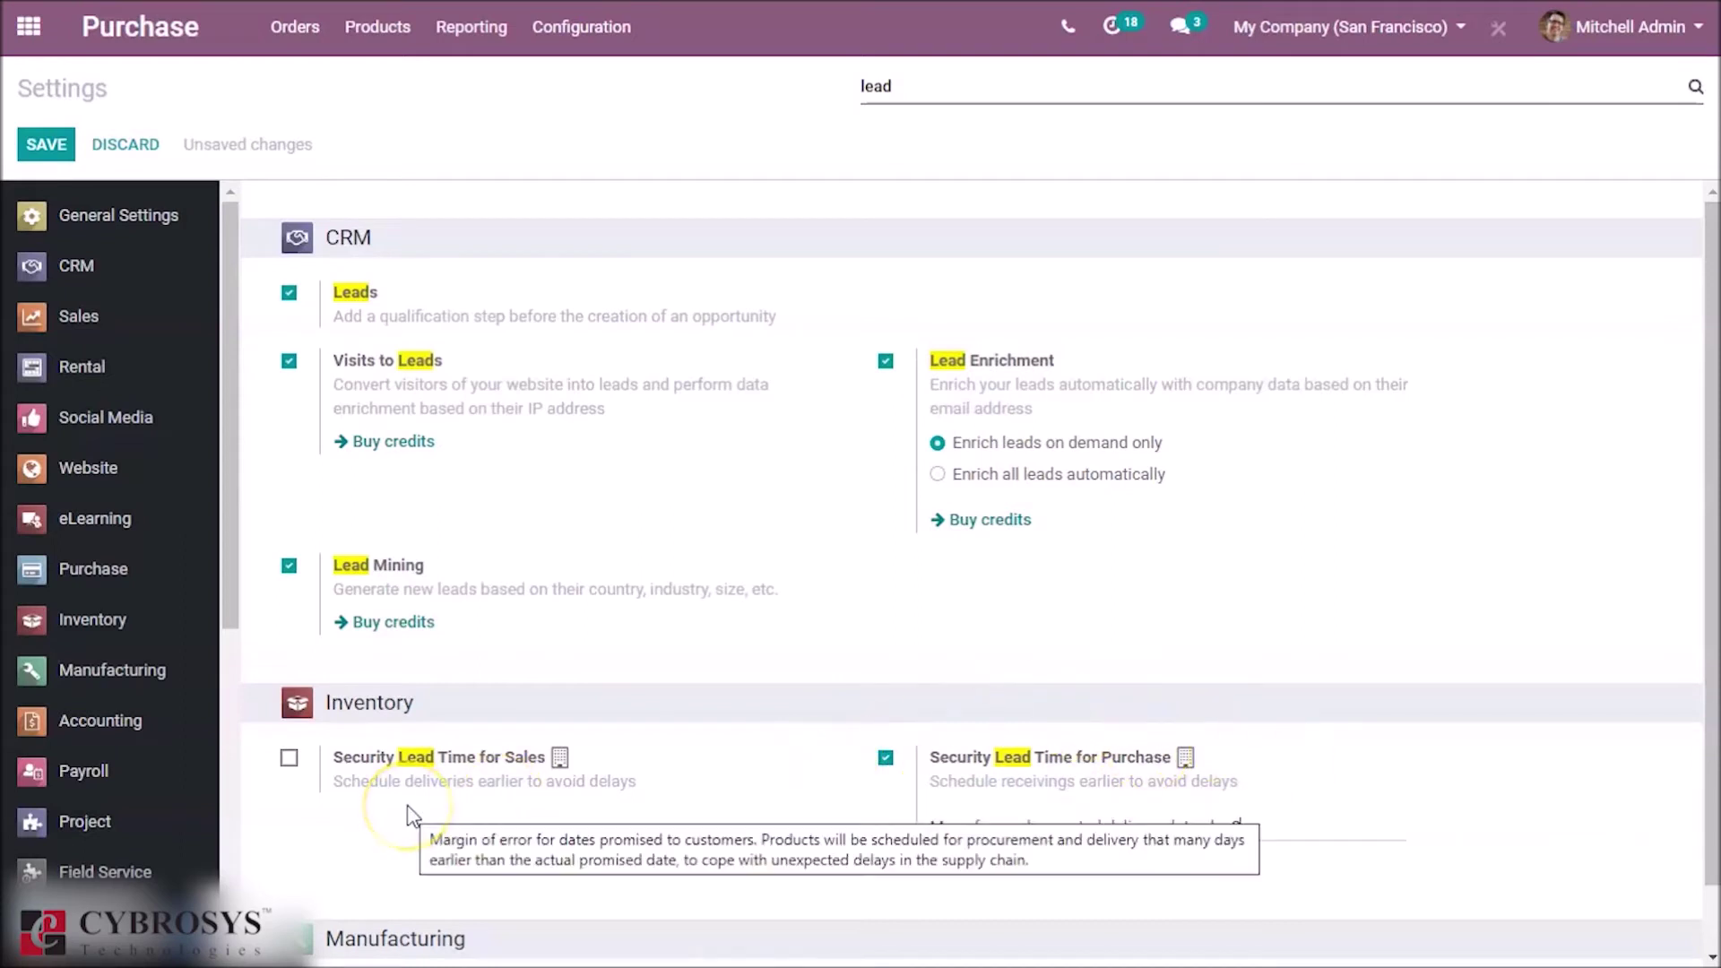
pyautogui.click(461, 812)
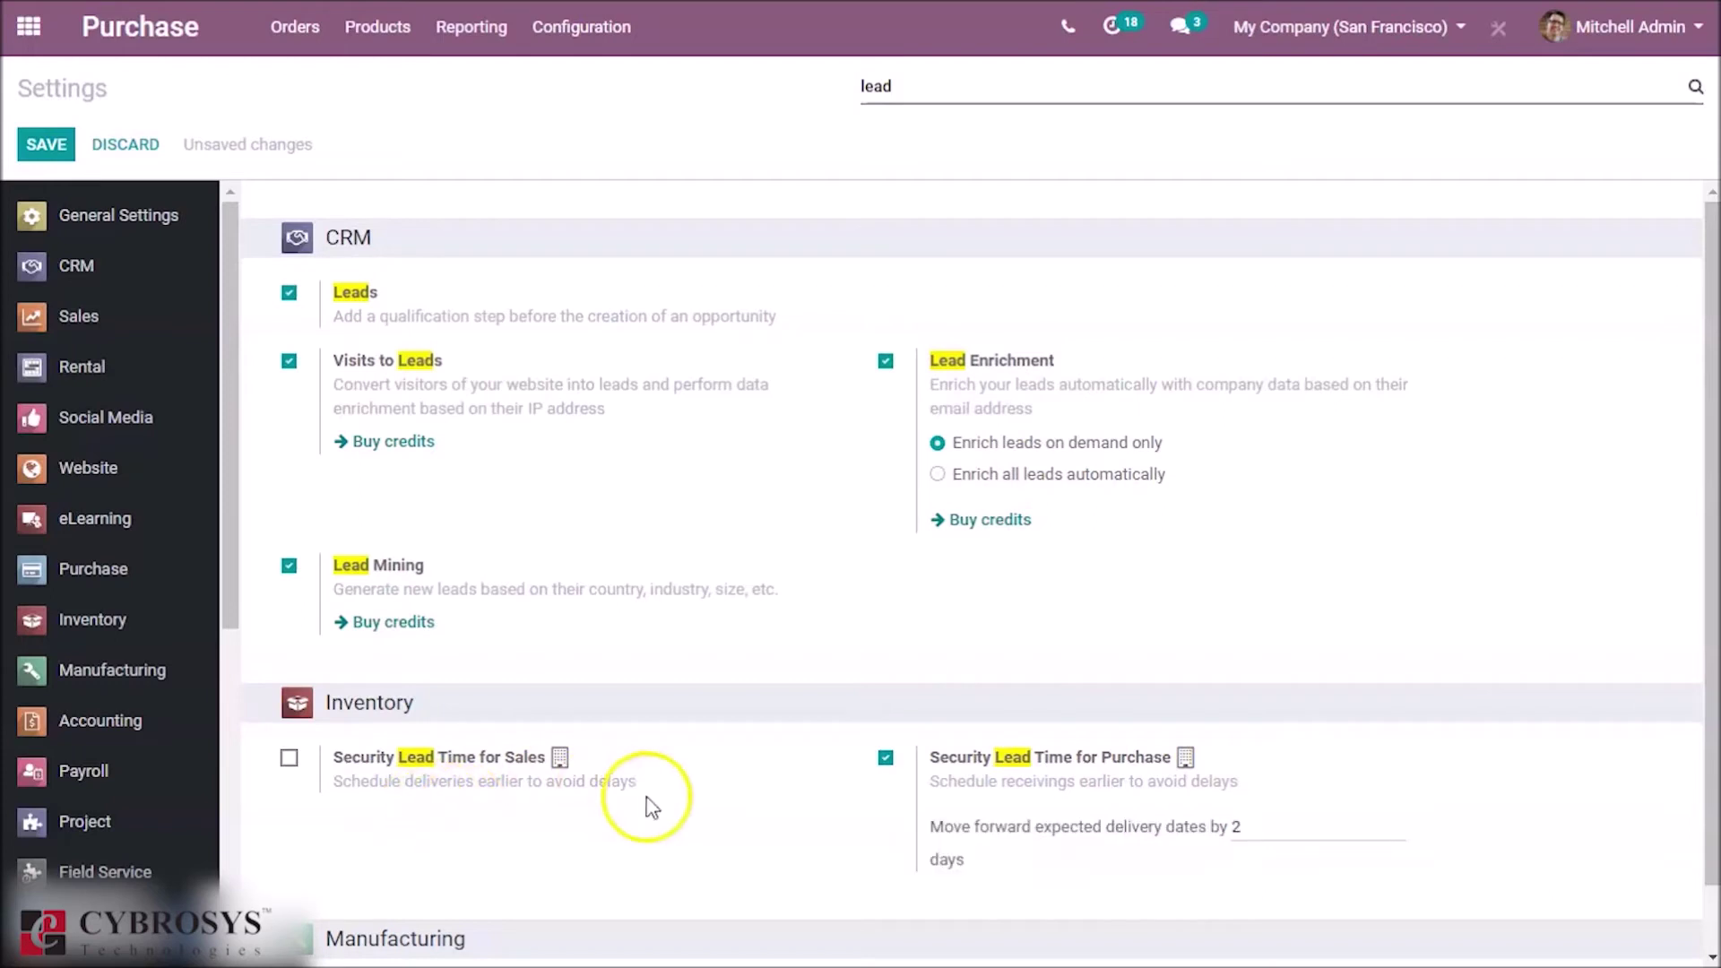
pyautogui.click(886, 757)
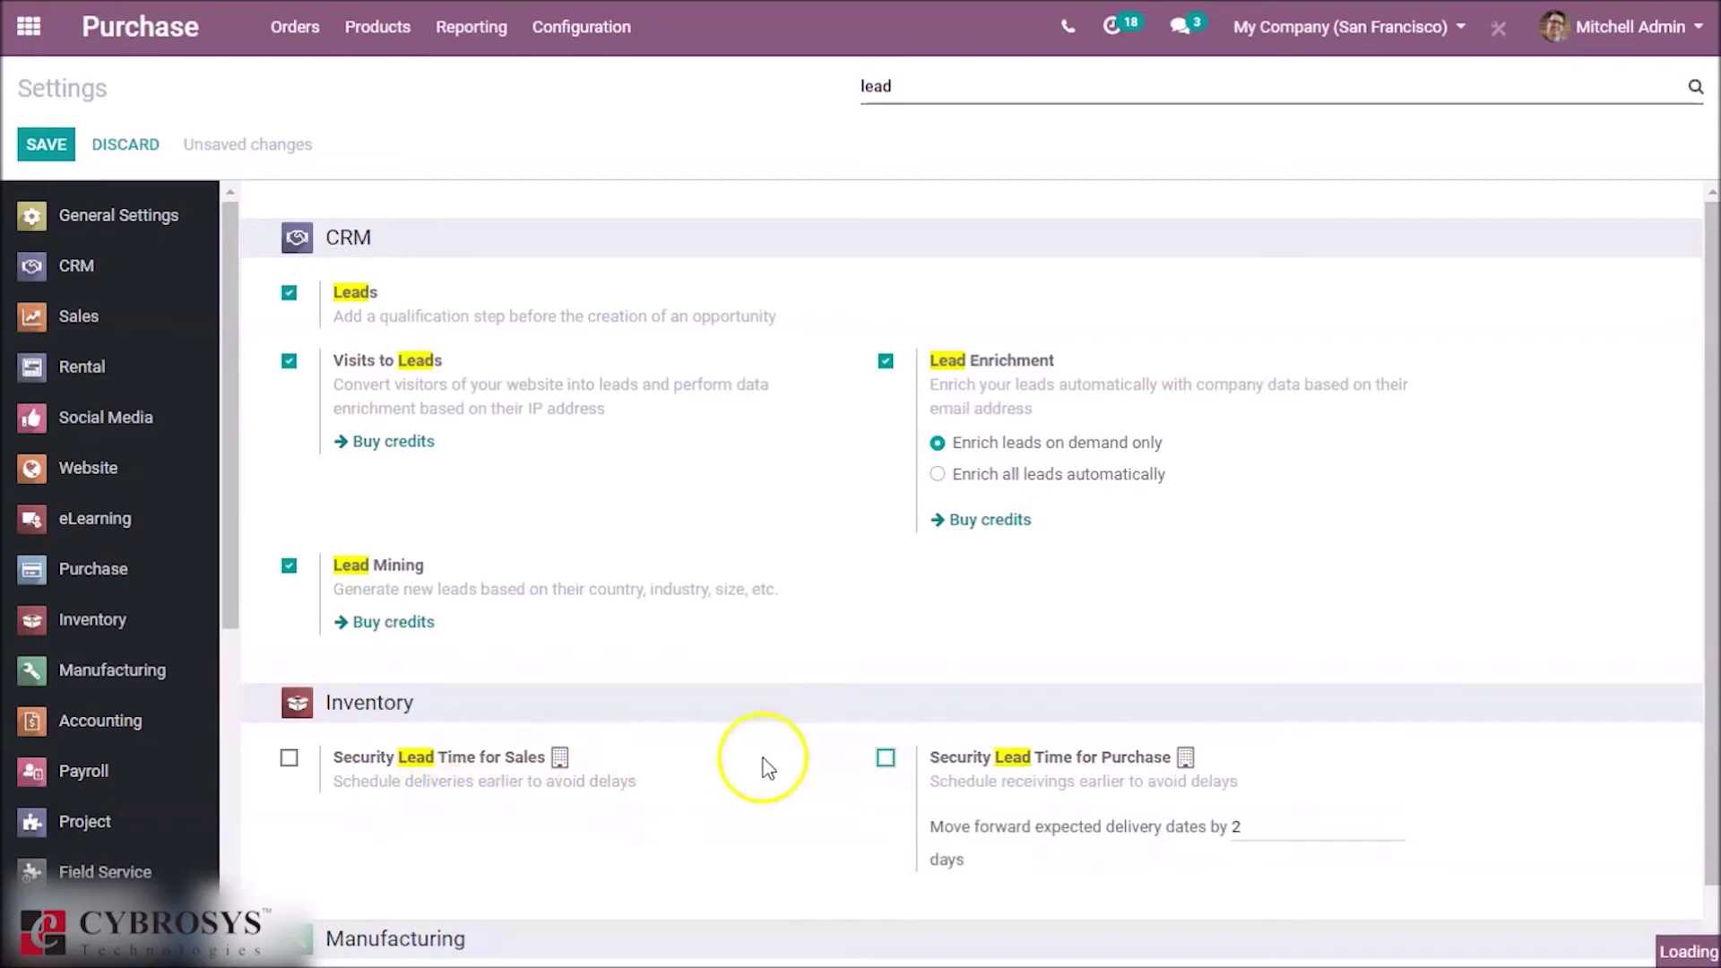
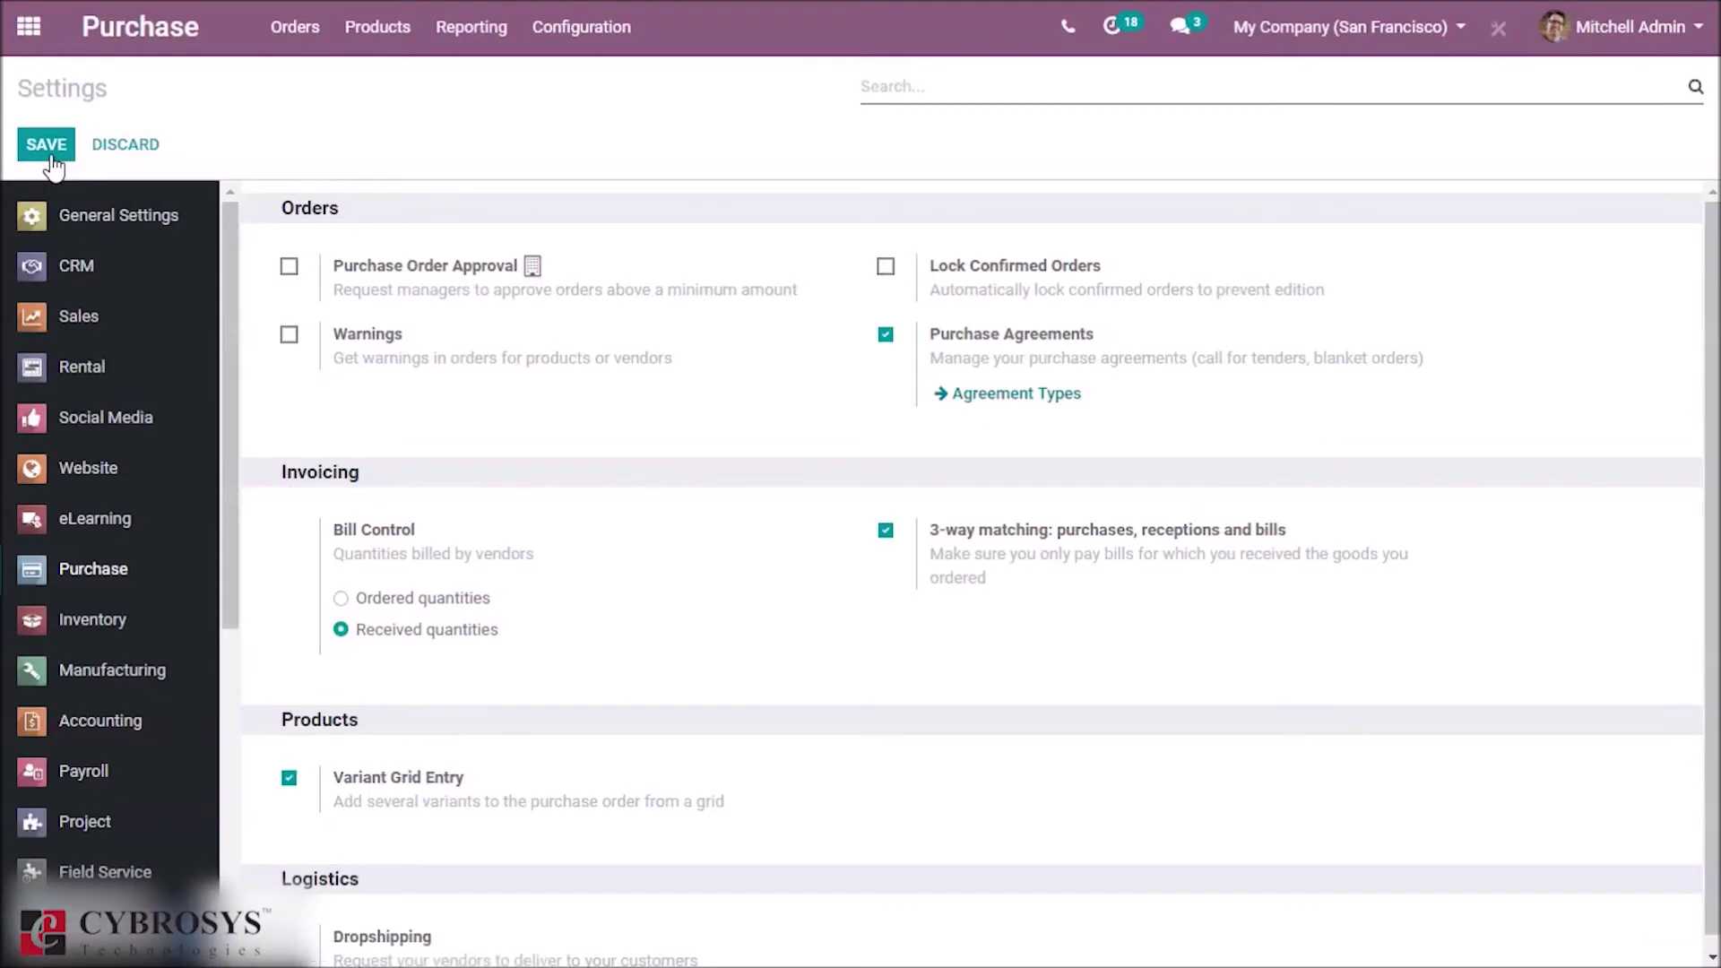
# - Switch to the Sales app and create a new sales order with an individual Azure Interior contact as the customer
pyautogui.click(28, 39)
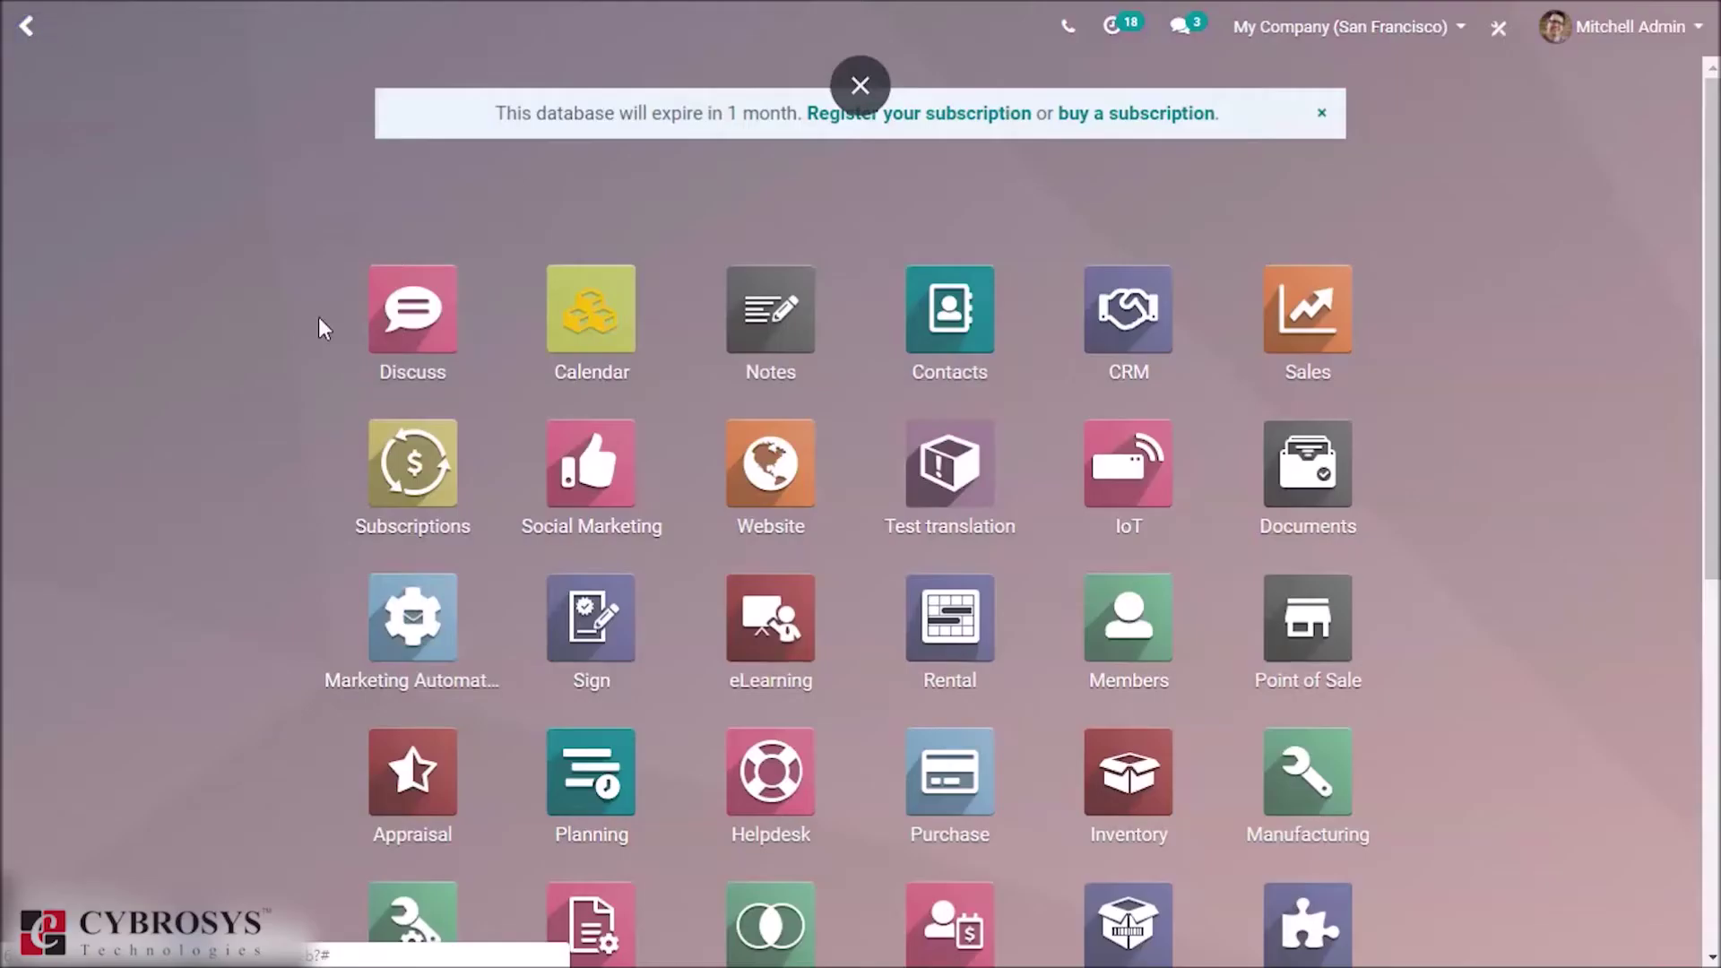
pyautogui.click(1310, 325)
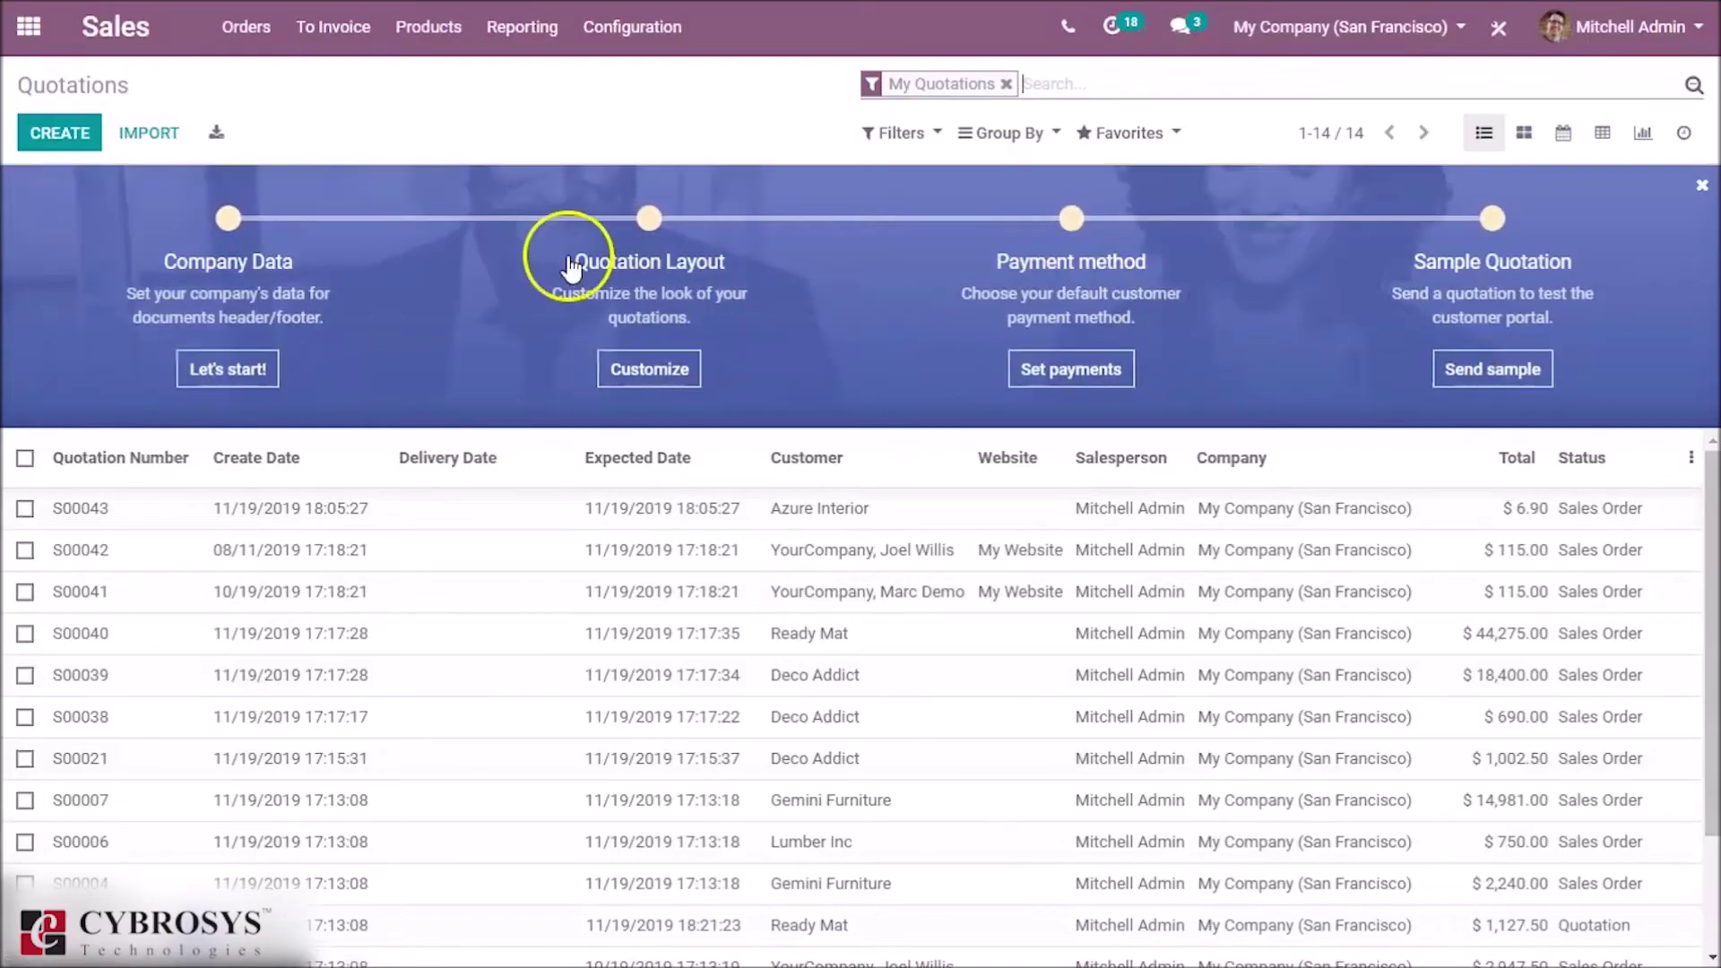
pyautogui.click(246, 26)
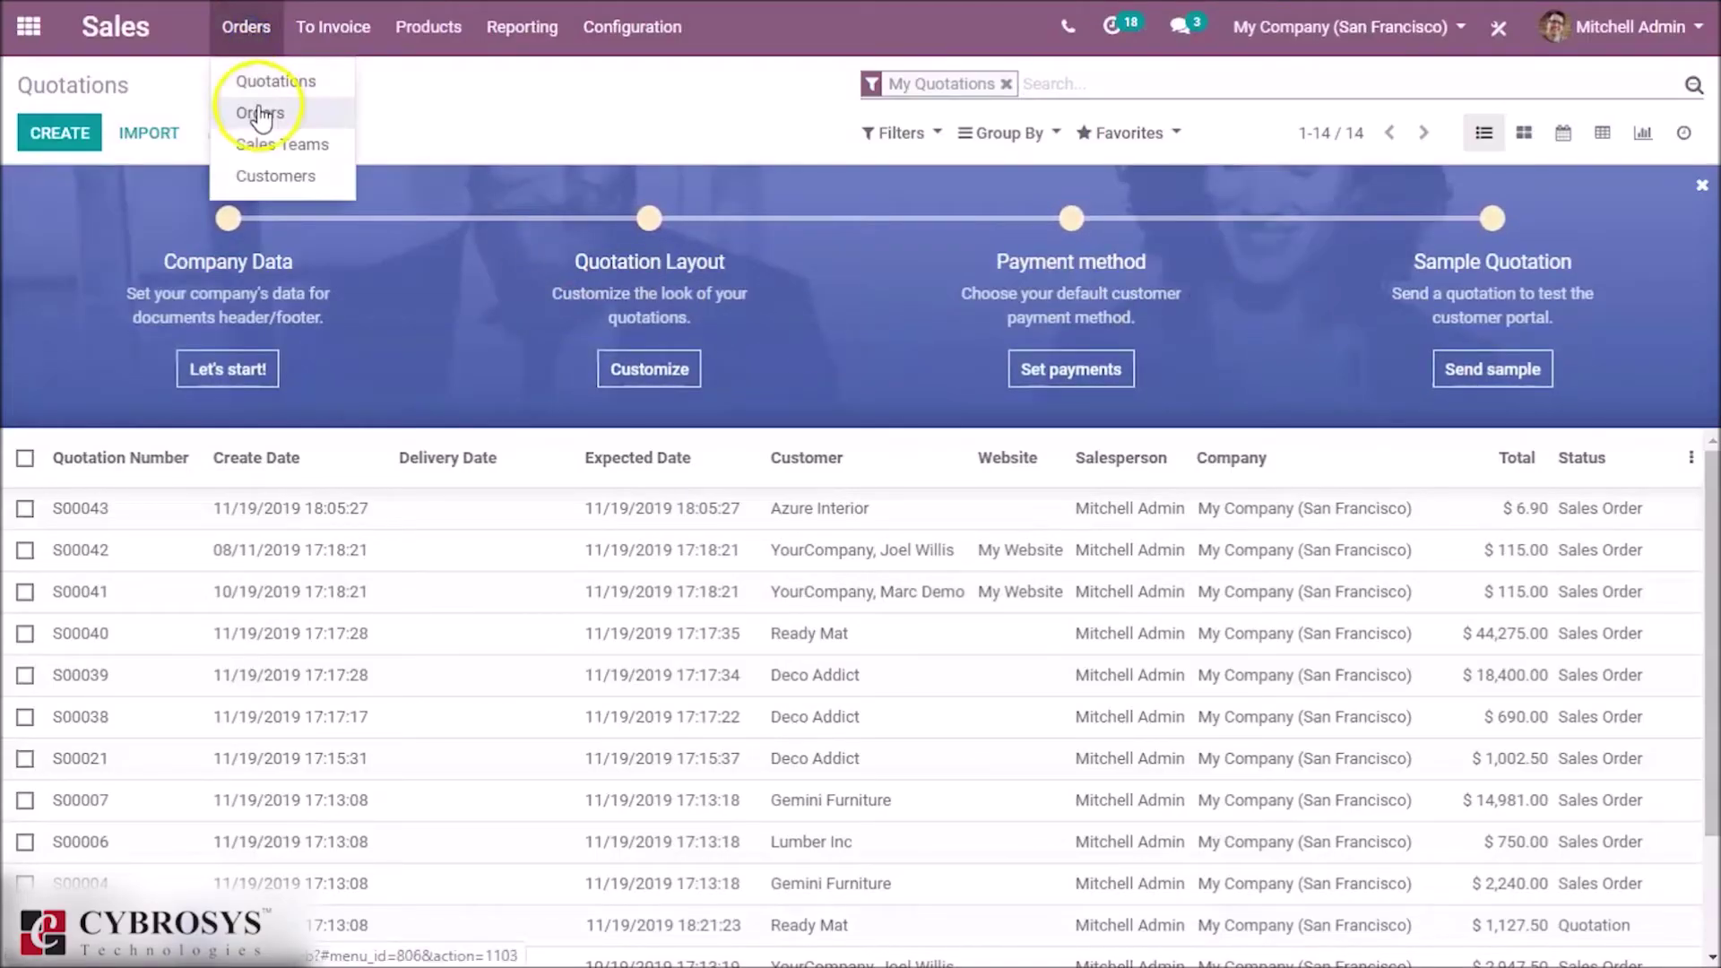
pyautogui.click(260, 115)
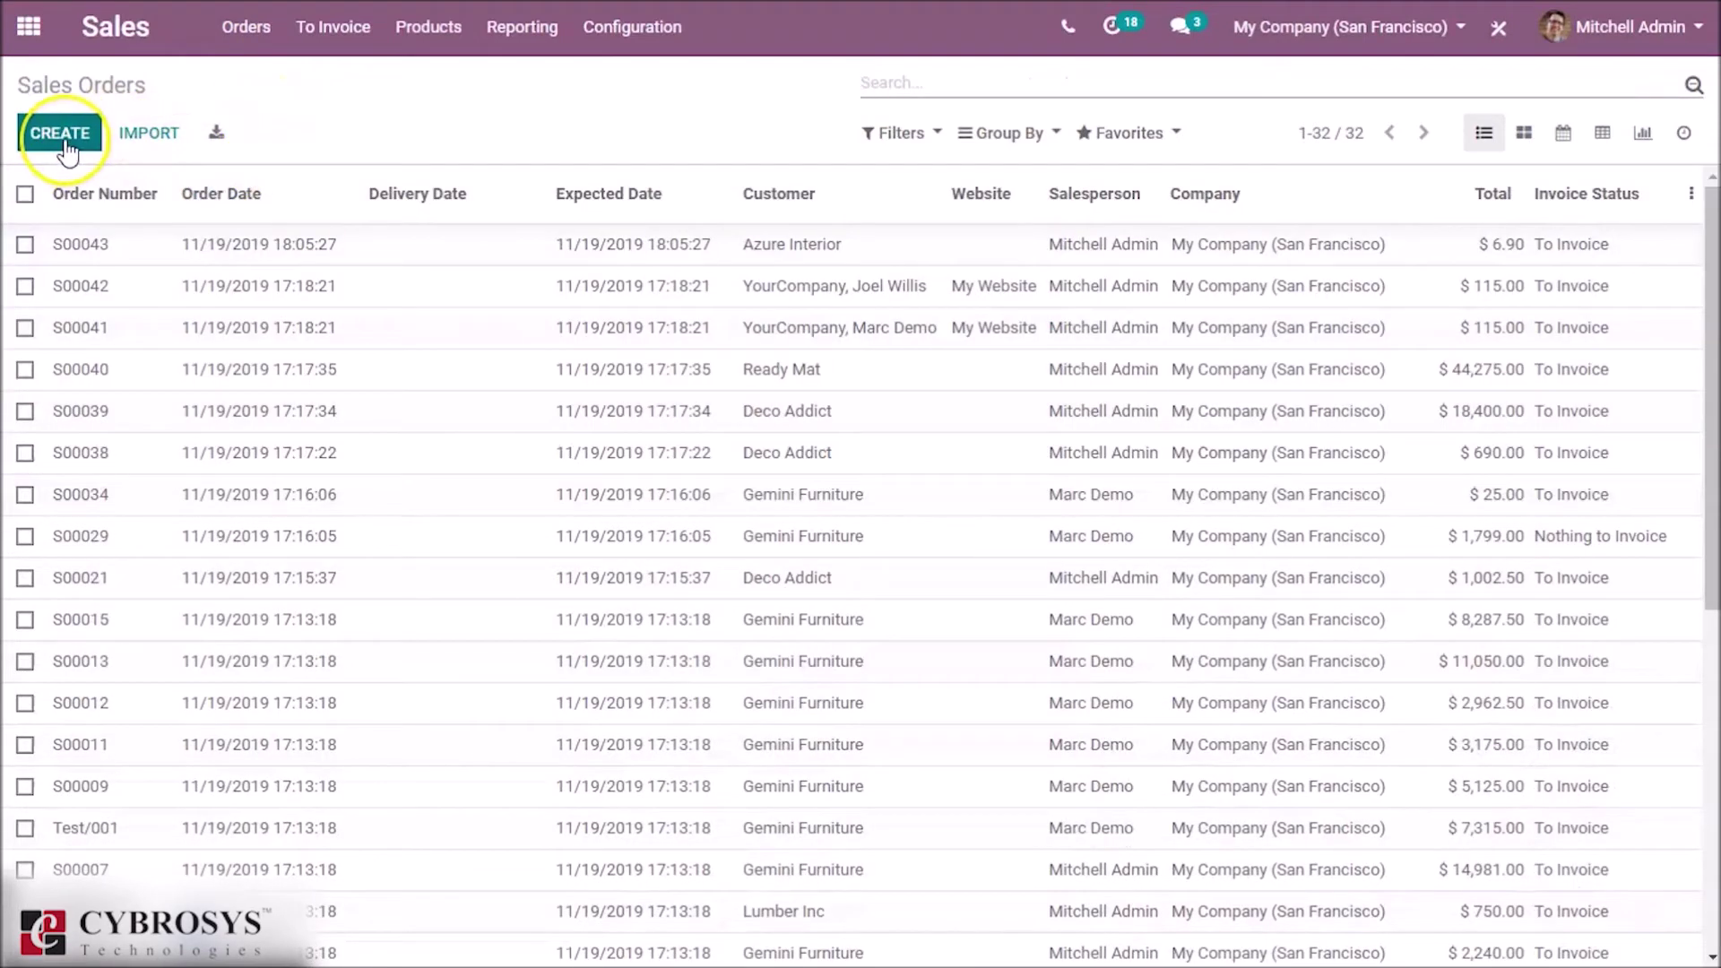
pyautogui.click(64, 143)
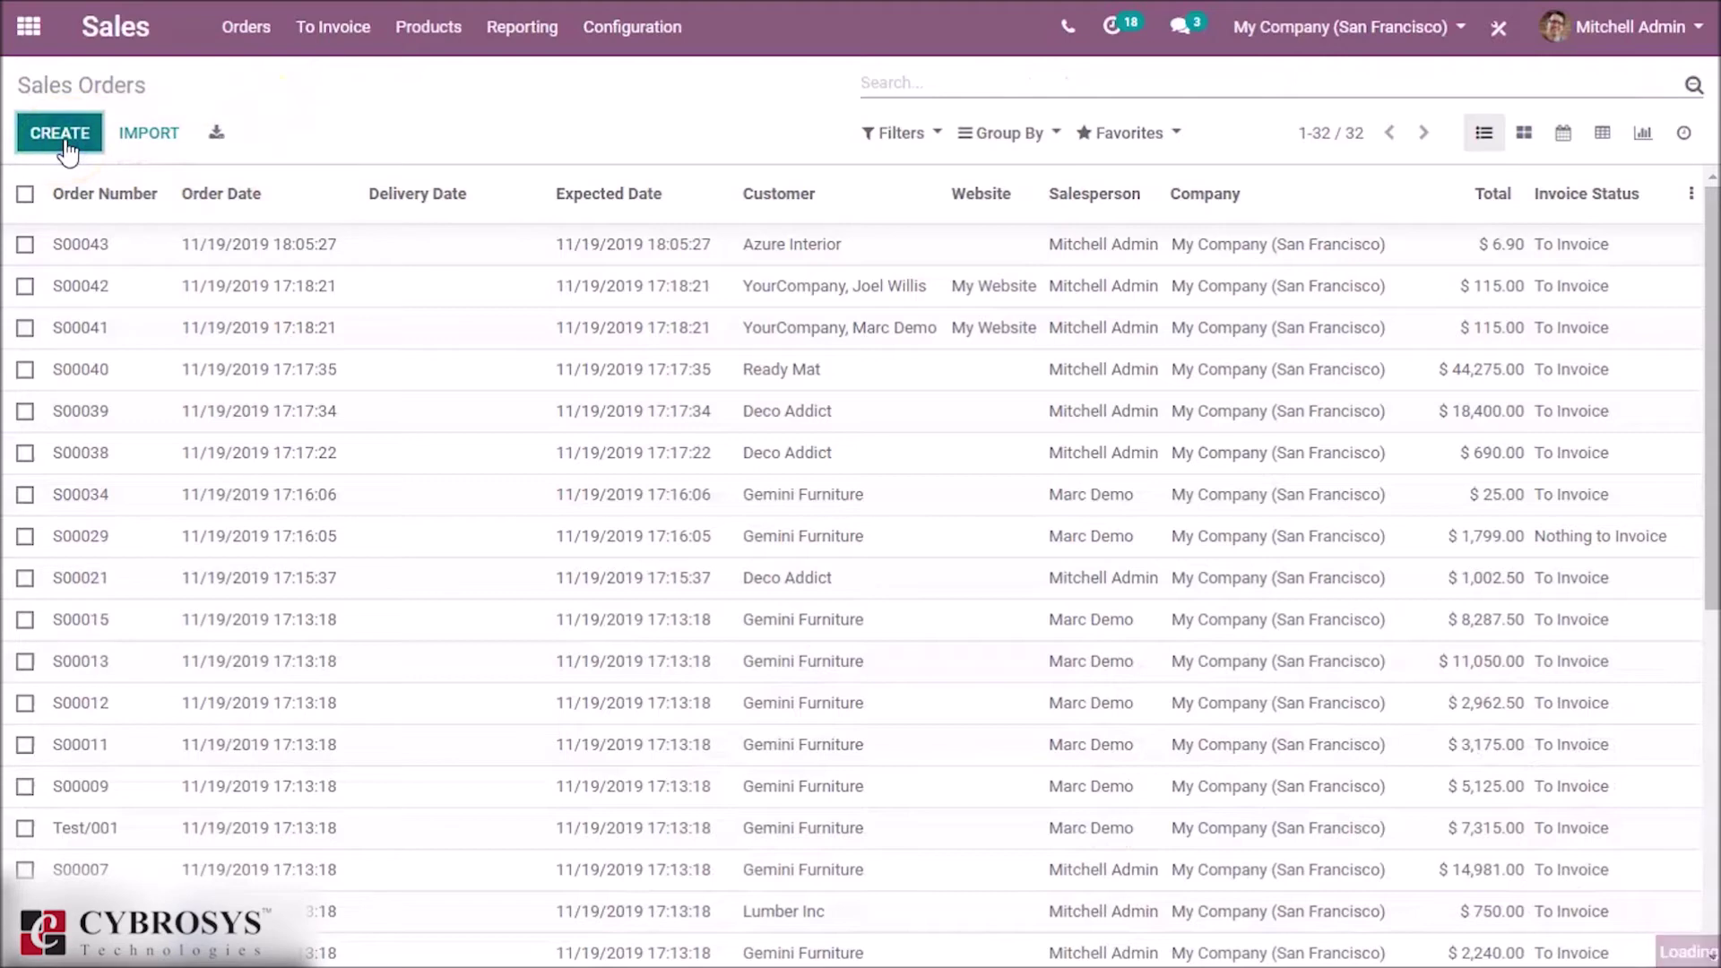
pyautogui.click(417, 417)
pyautogui.click(432, 482)
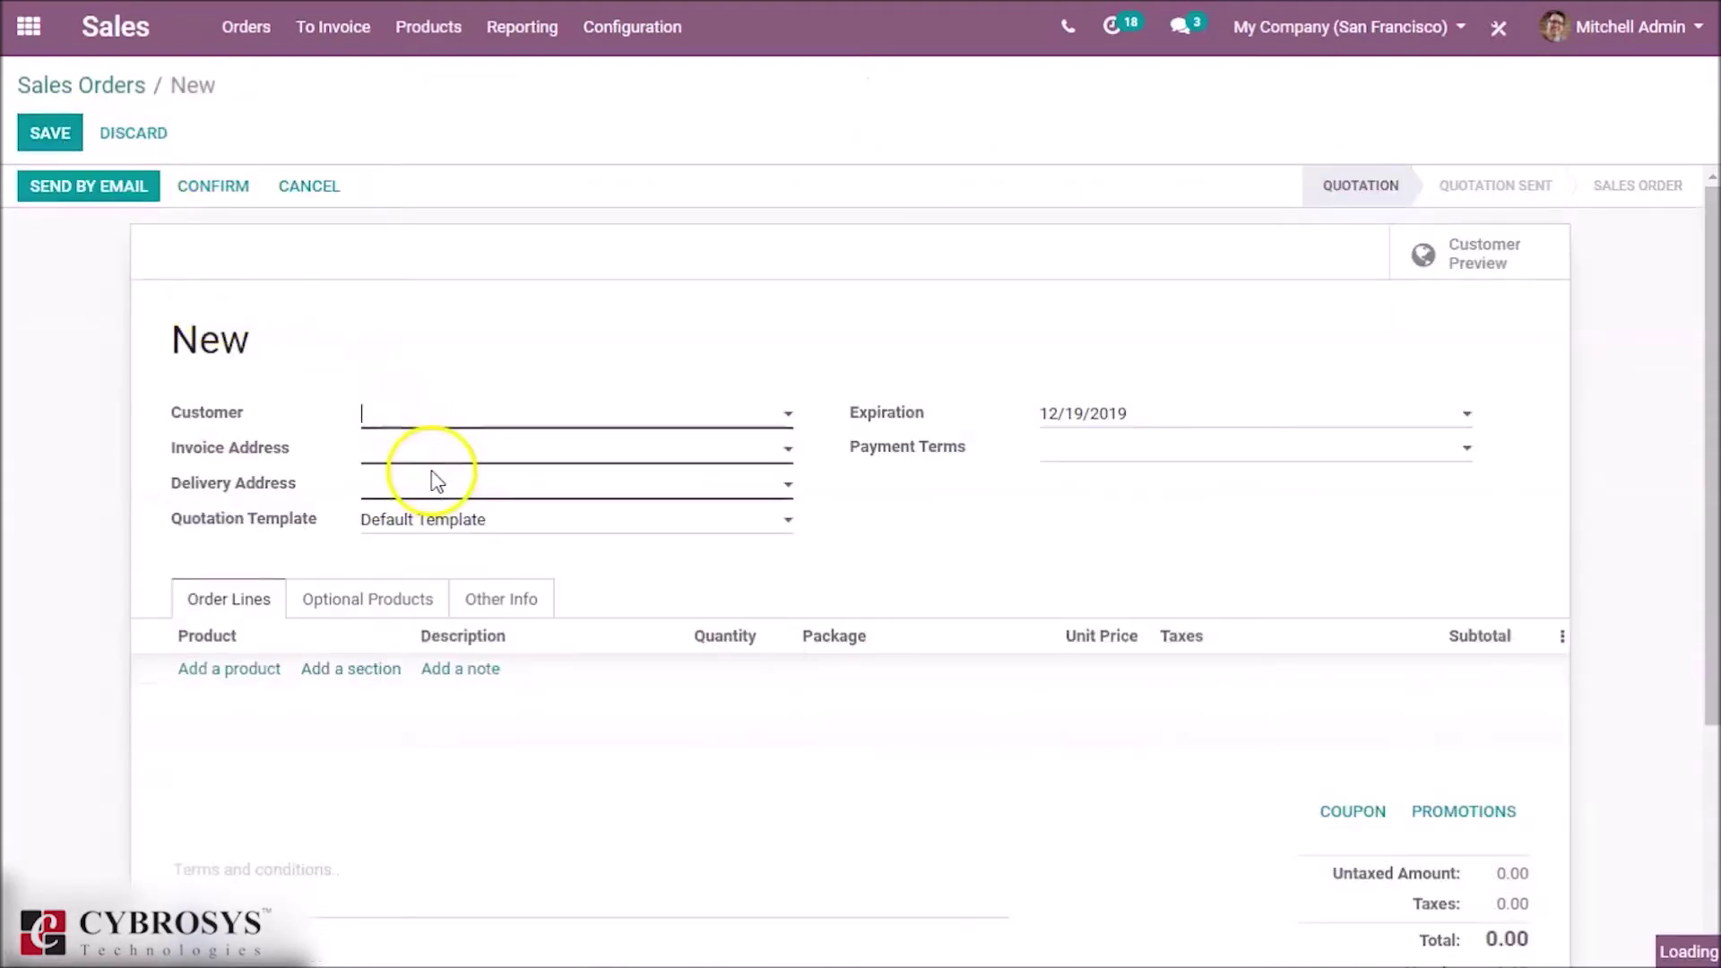
# - Add the product Bolt [CONS_89957] as an order line of the new sales order
pyautogui.click(220, 669)
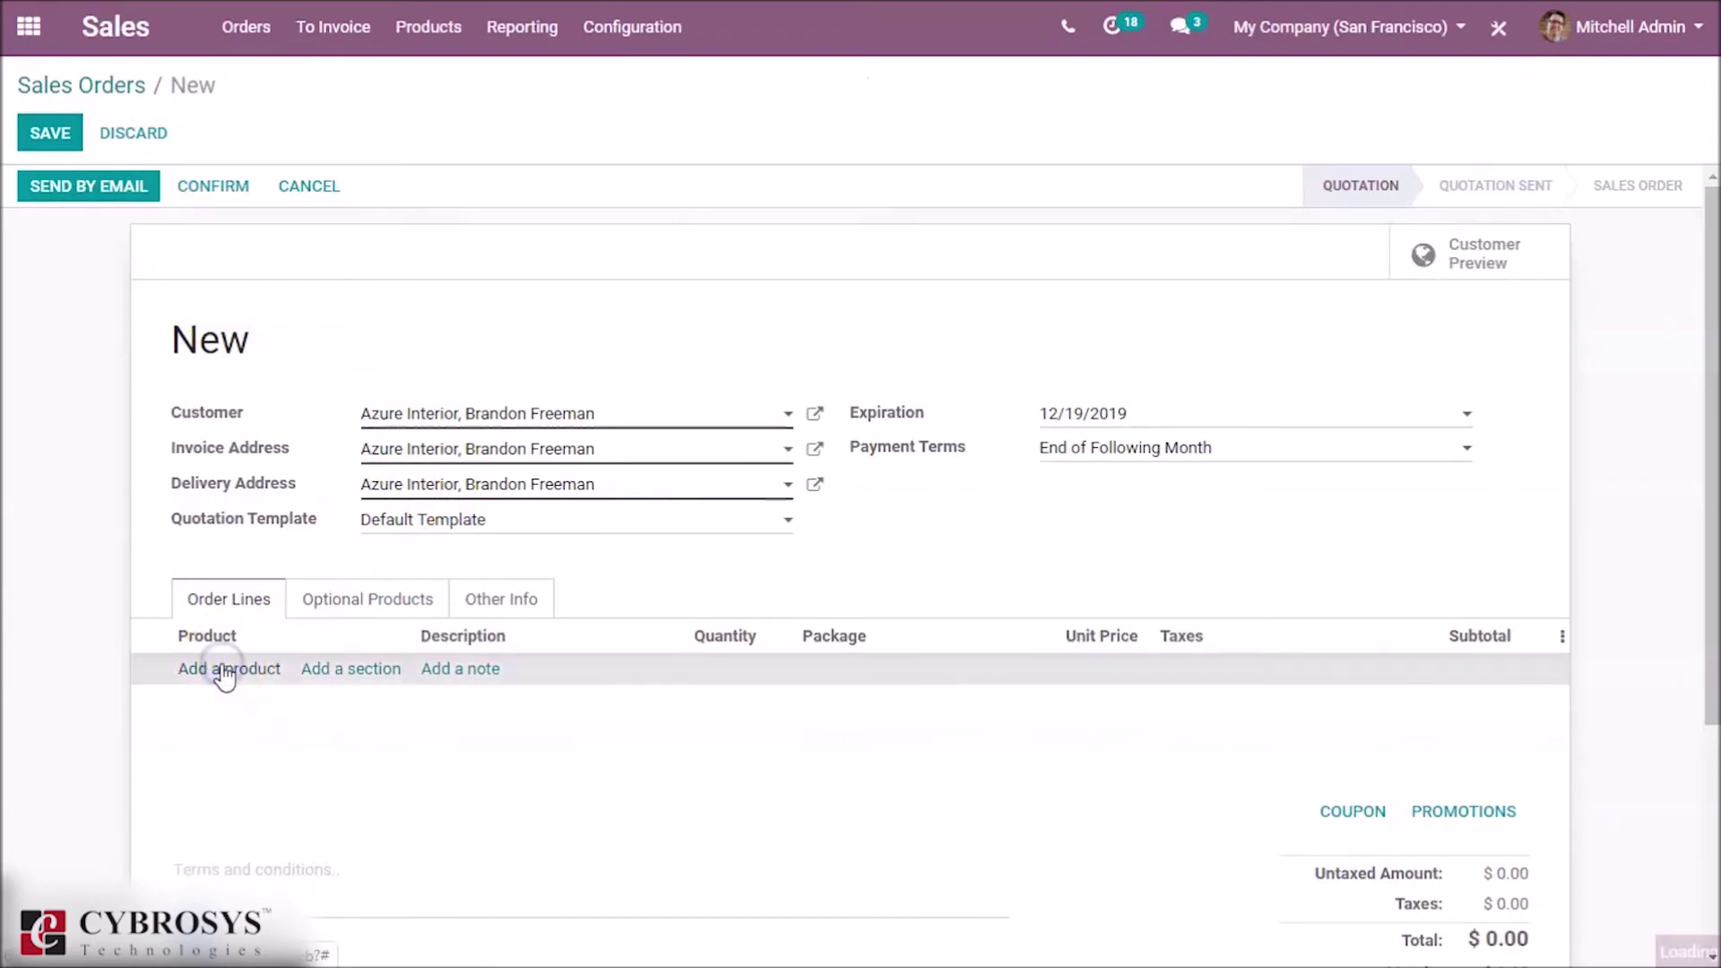
pyautogui.click(281, 668)
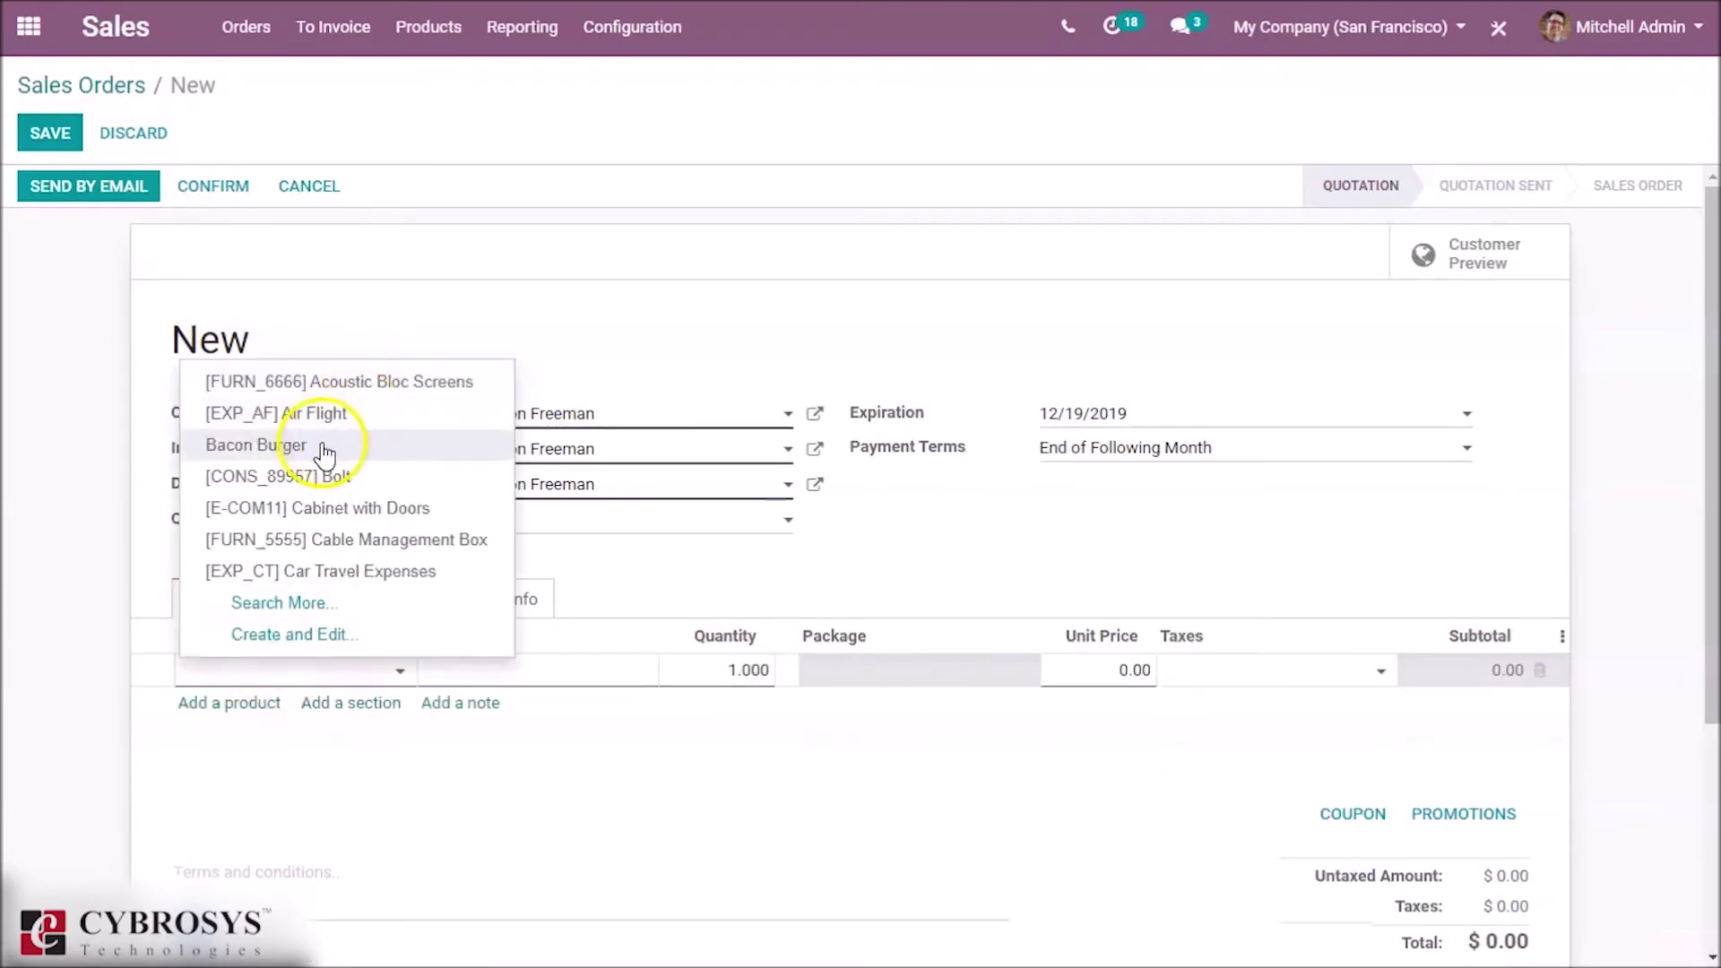
pyautogui.click(326, 478)
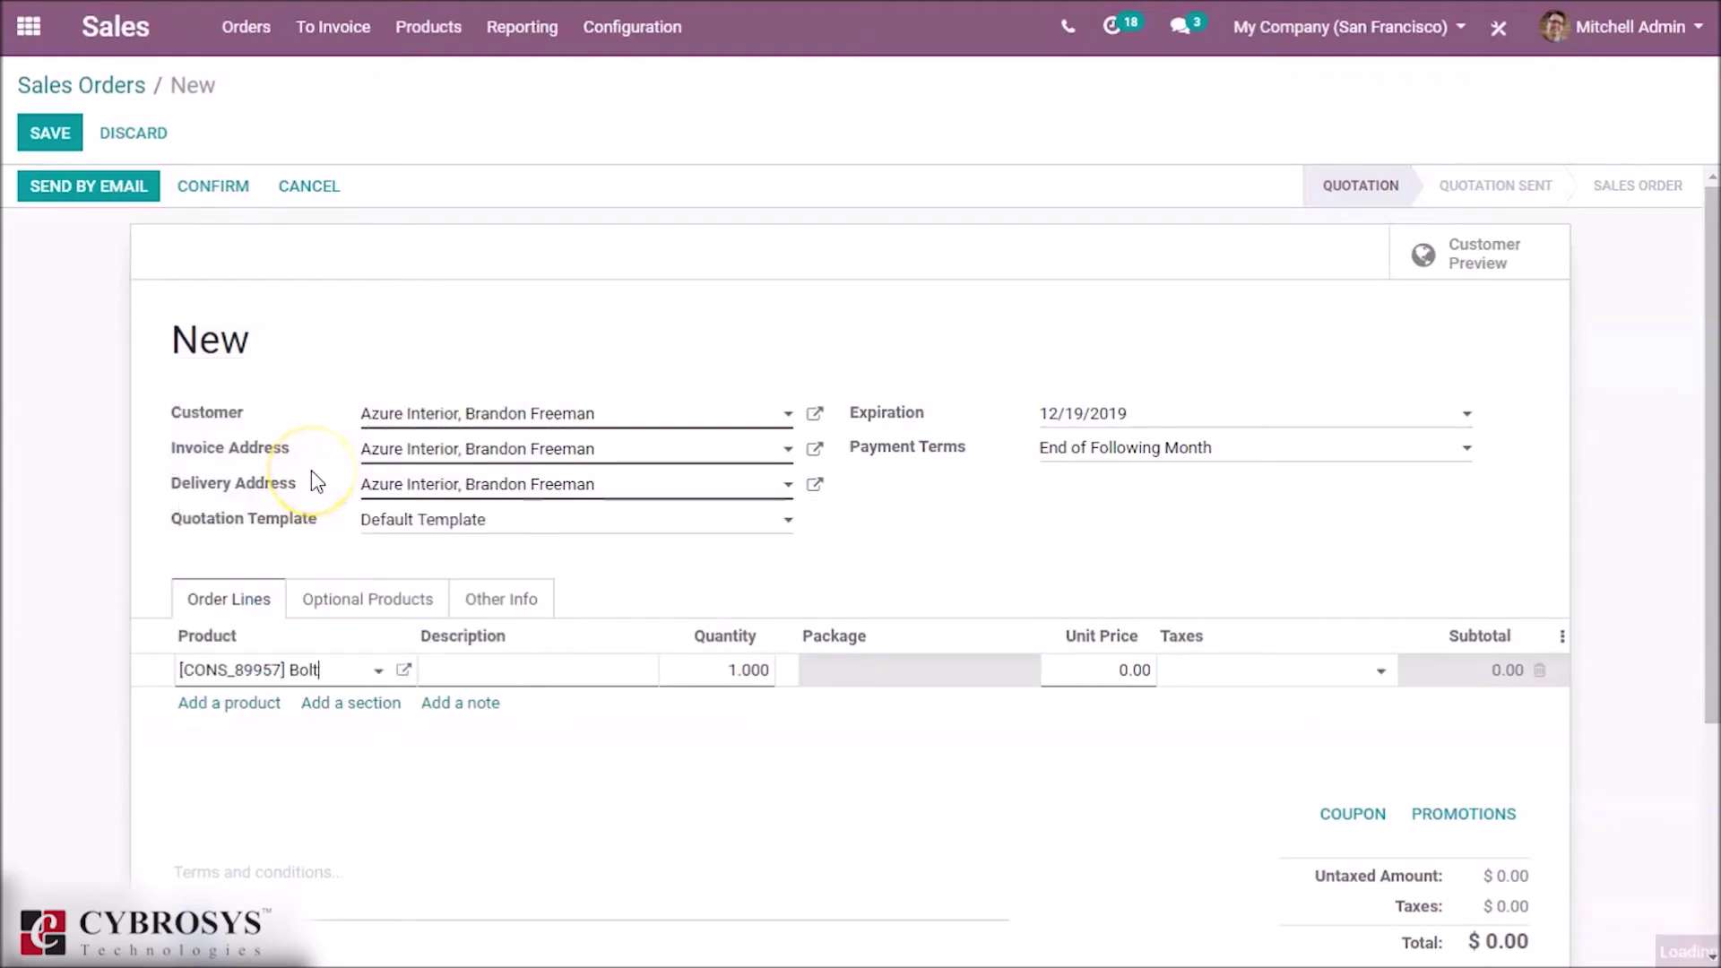
# - Confirm the sales order, check the scheduled date on its delivery order, and return to the sales order
pyautogui.click(198, 199)
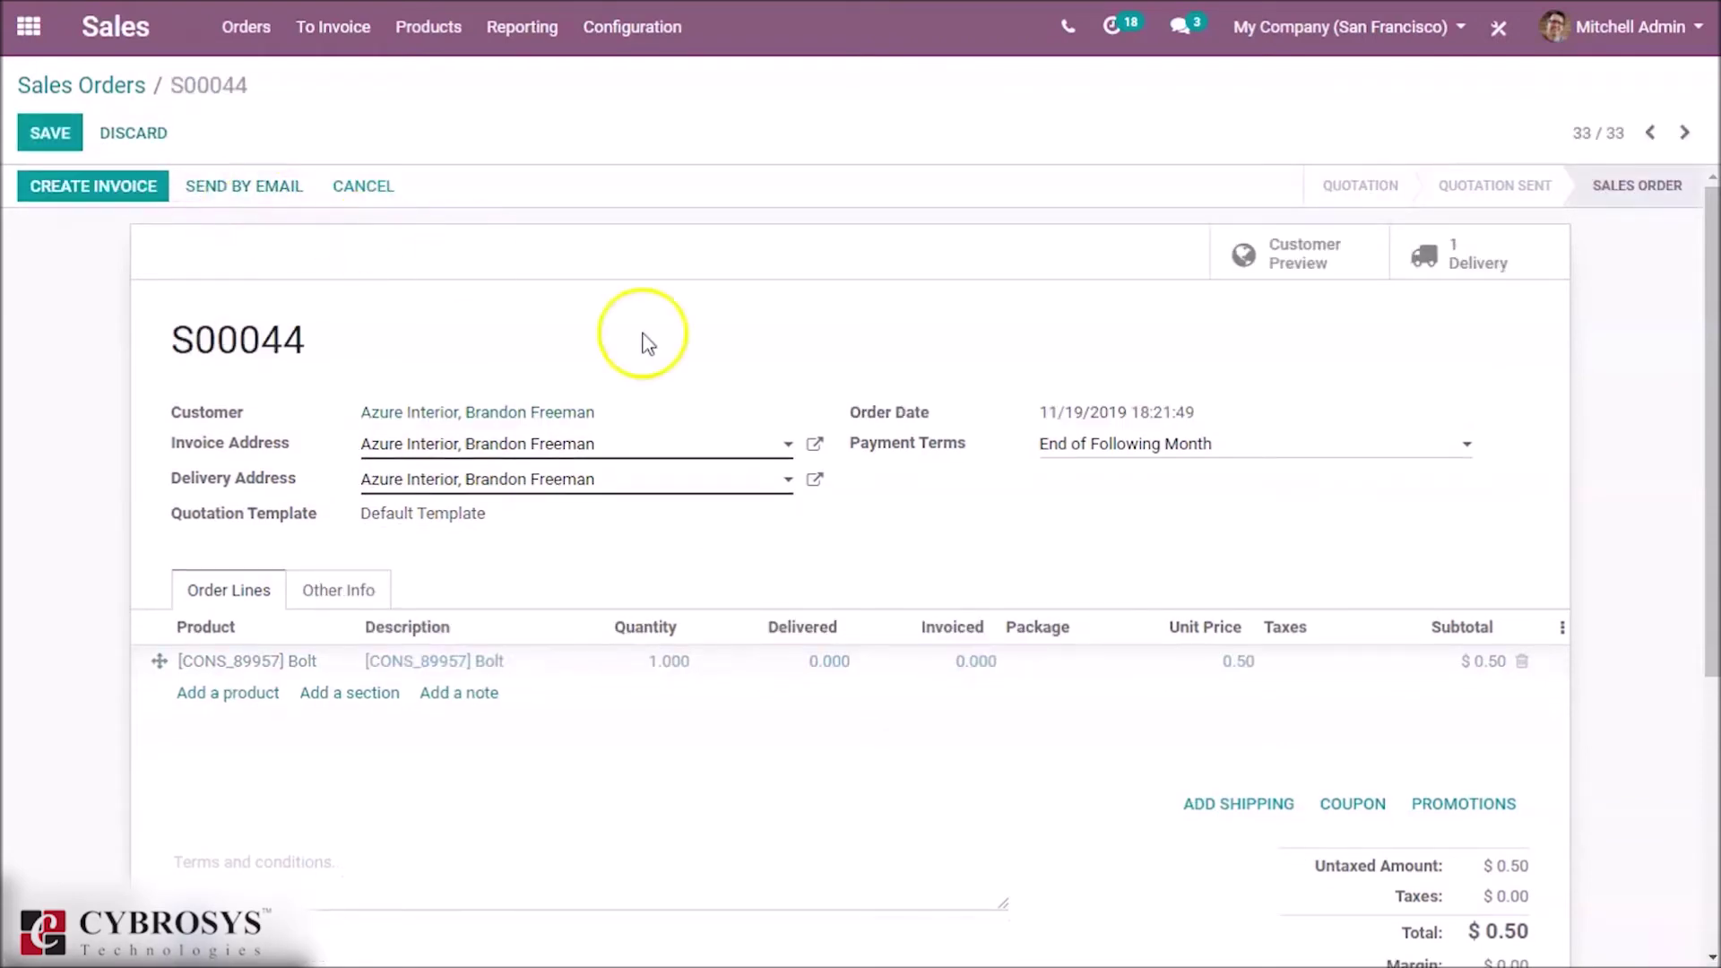
pyautogui.click(1426, 260)
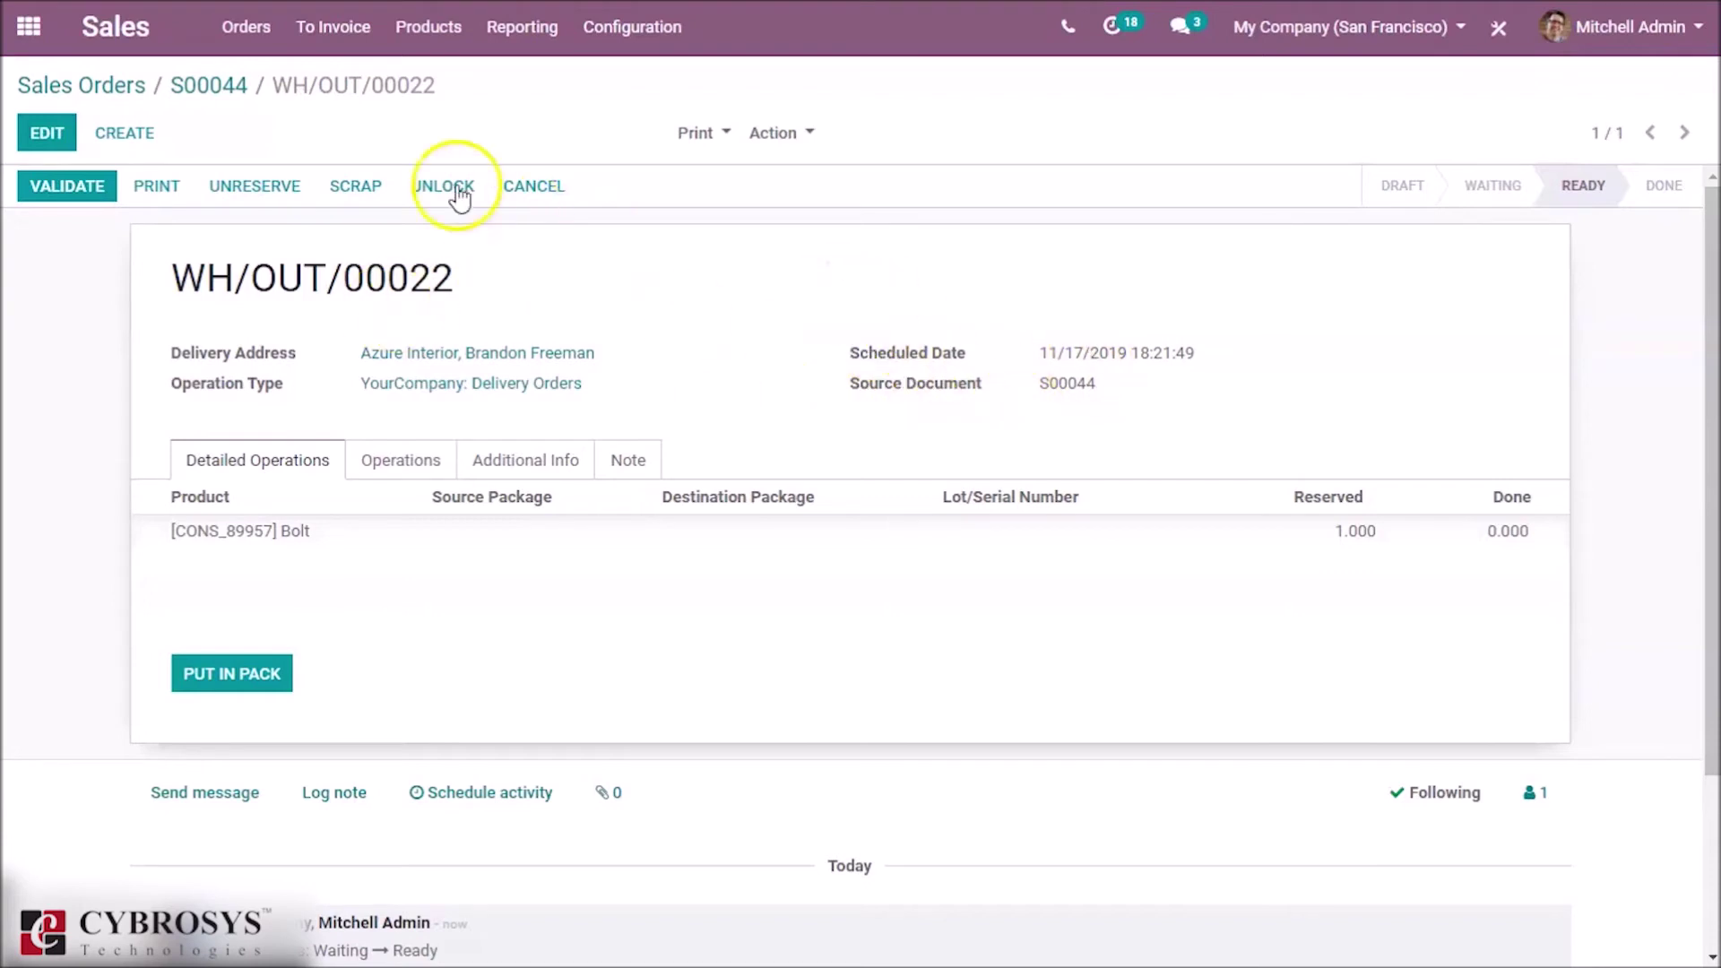
pyautogui.click(215, 88)
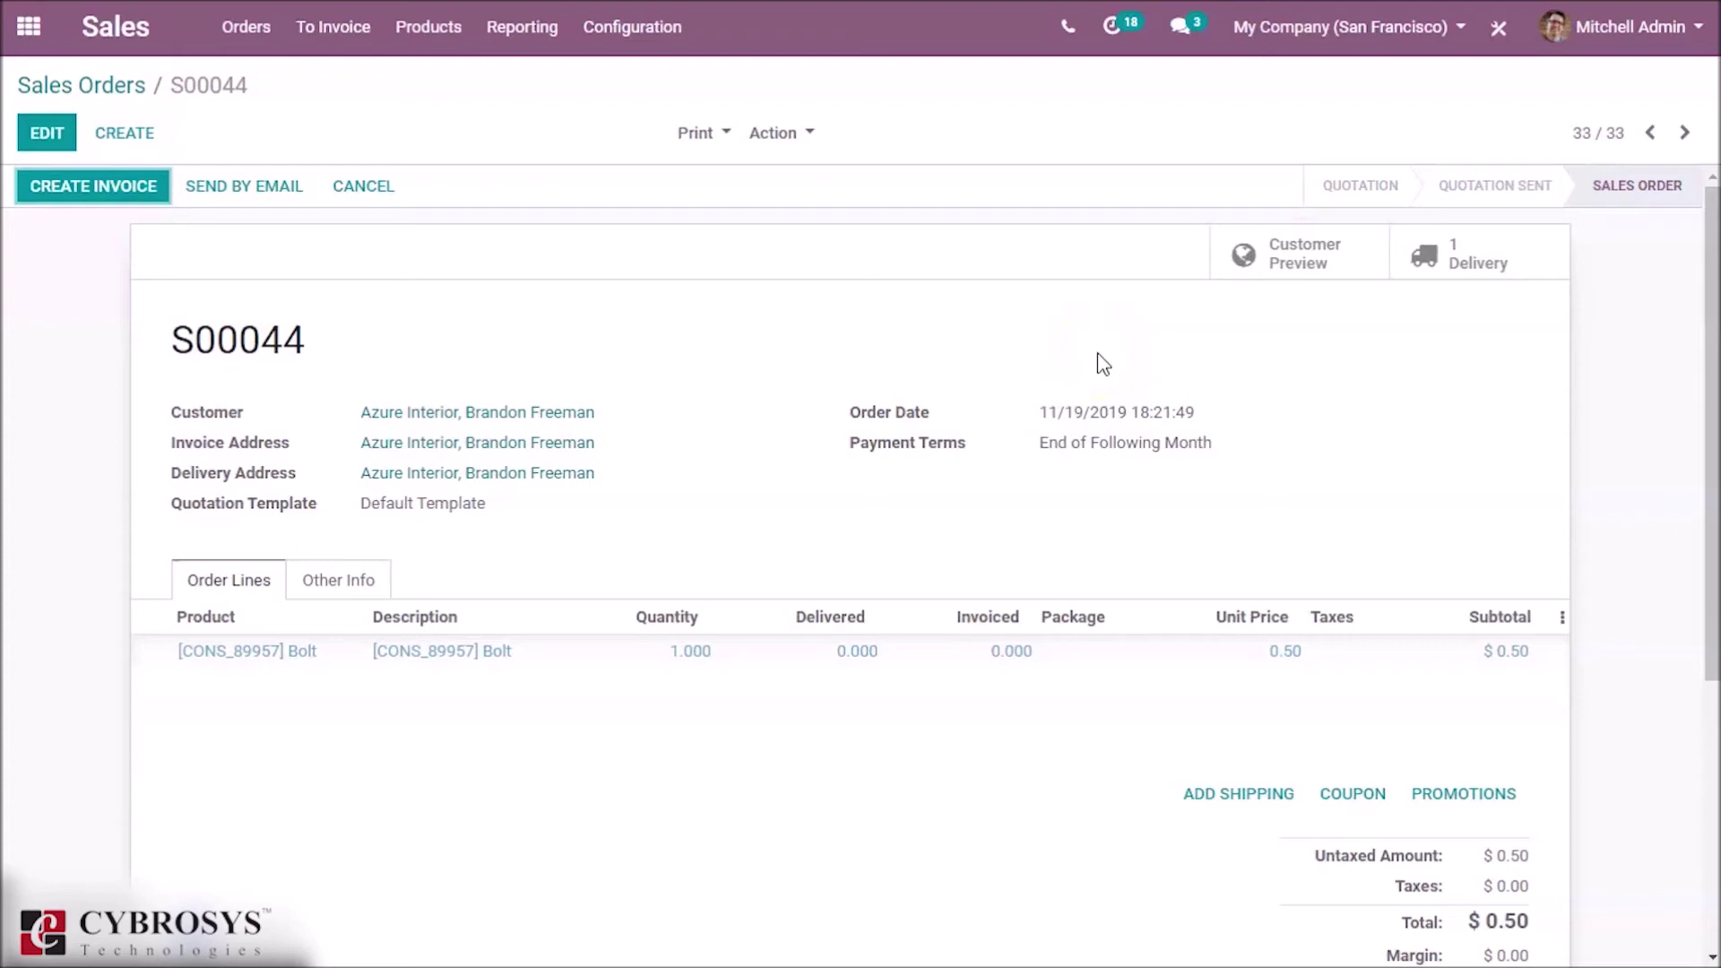
# - Set the Customer Lead Time of the Bolt product to 2 days in its inventory details and save the product
pyautogui.click(452, 52)
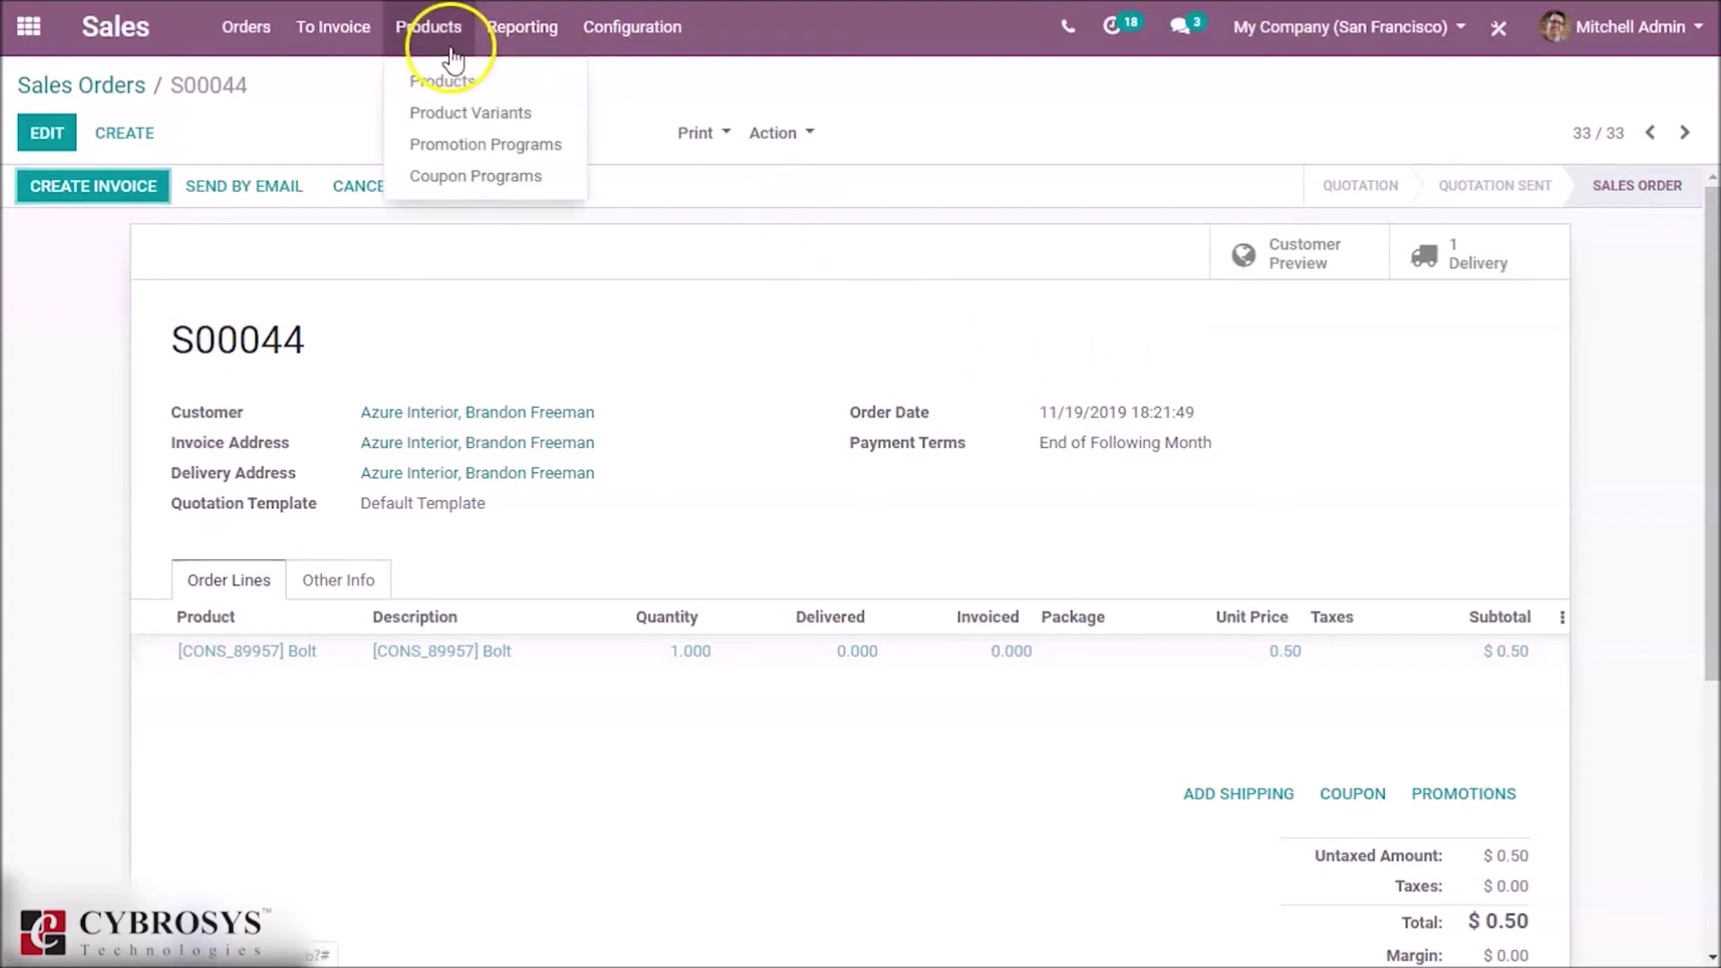
pyautogui.click(456, 96)
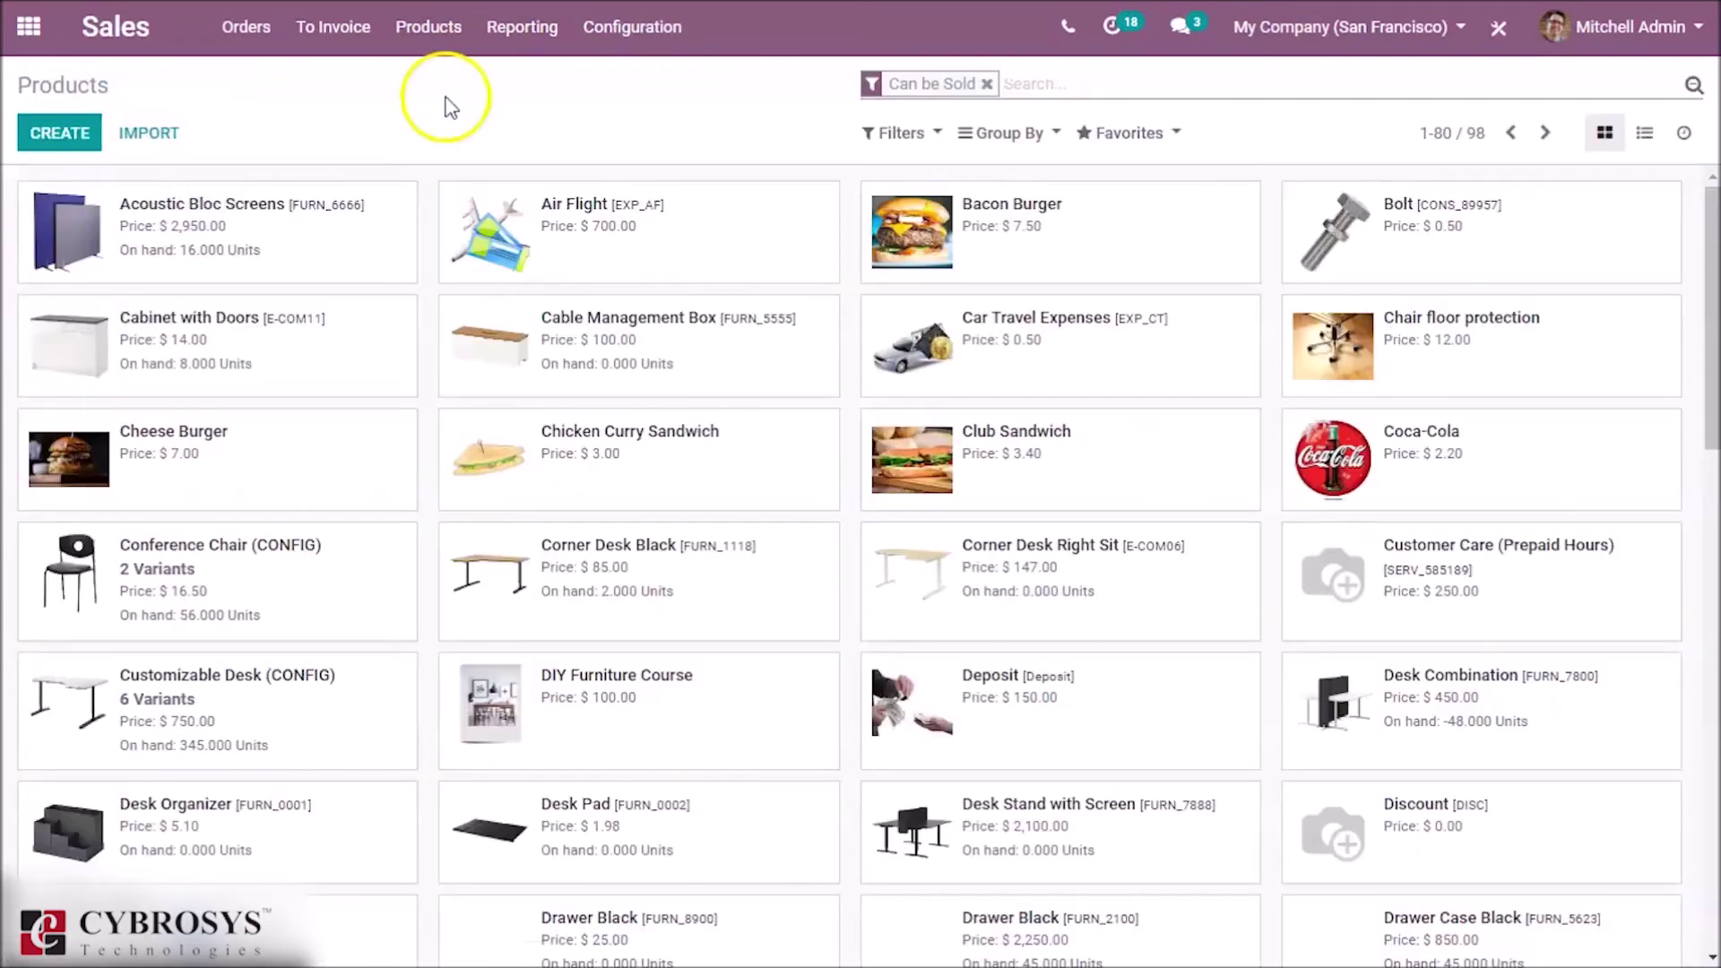
pyautogui.click(1378, 238)
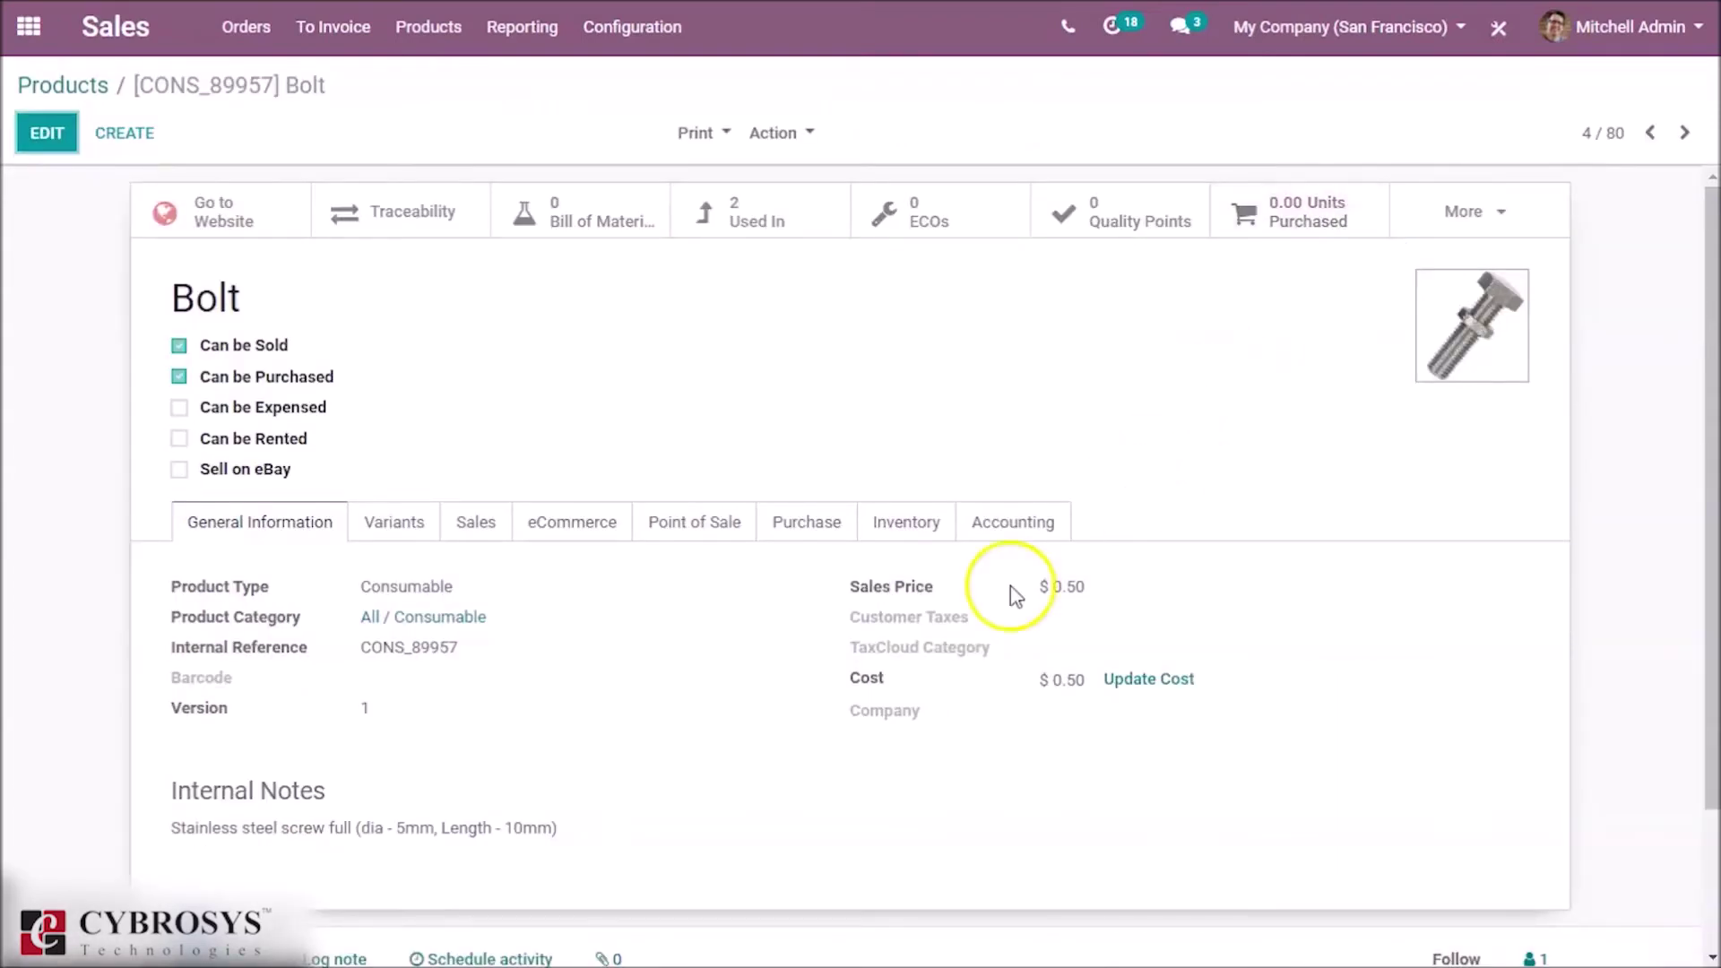
pyautogui.click(914, 528)
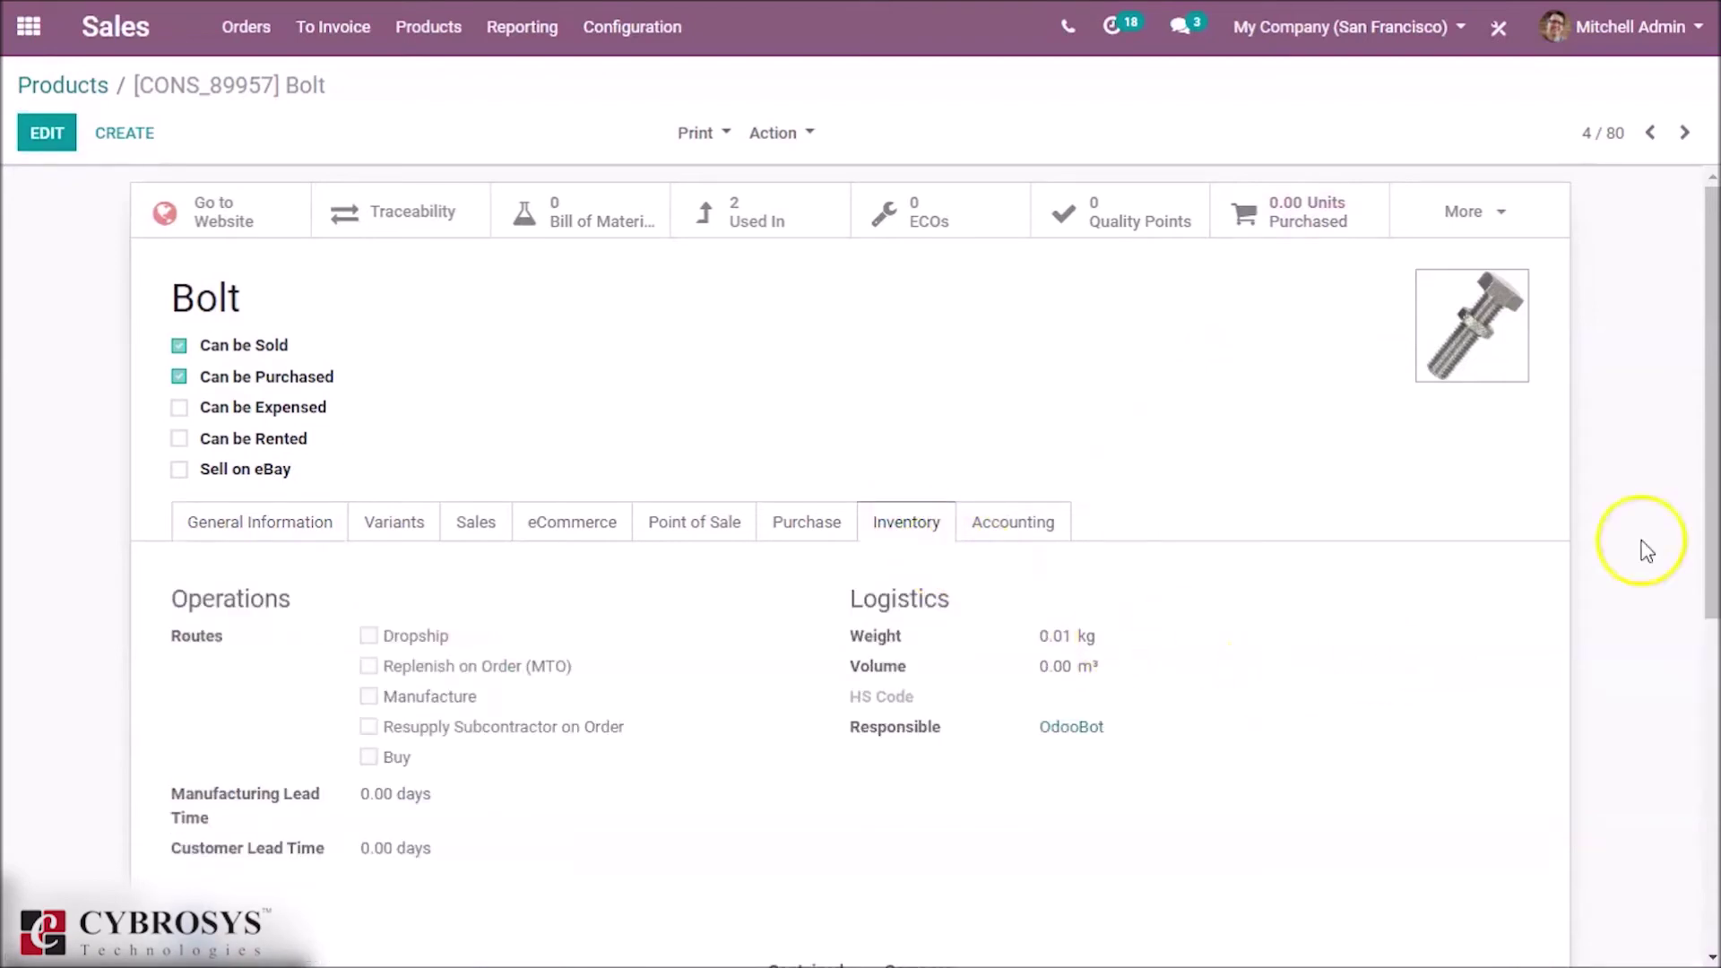
pyautogui.moveTo(1712, 547); pyautogui.dragTo(1703, 634)
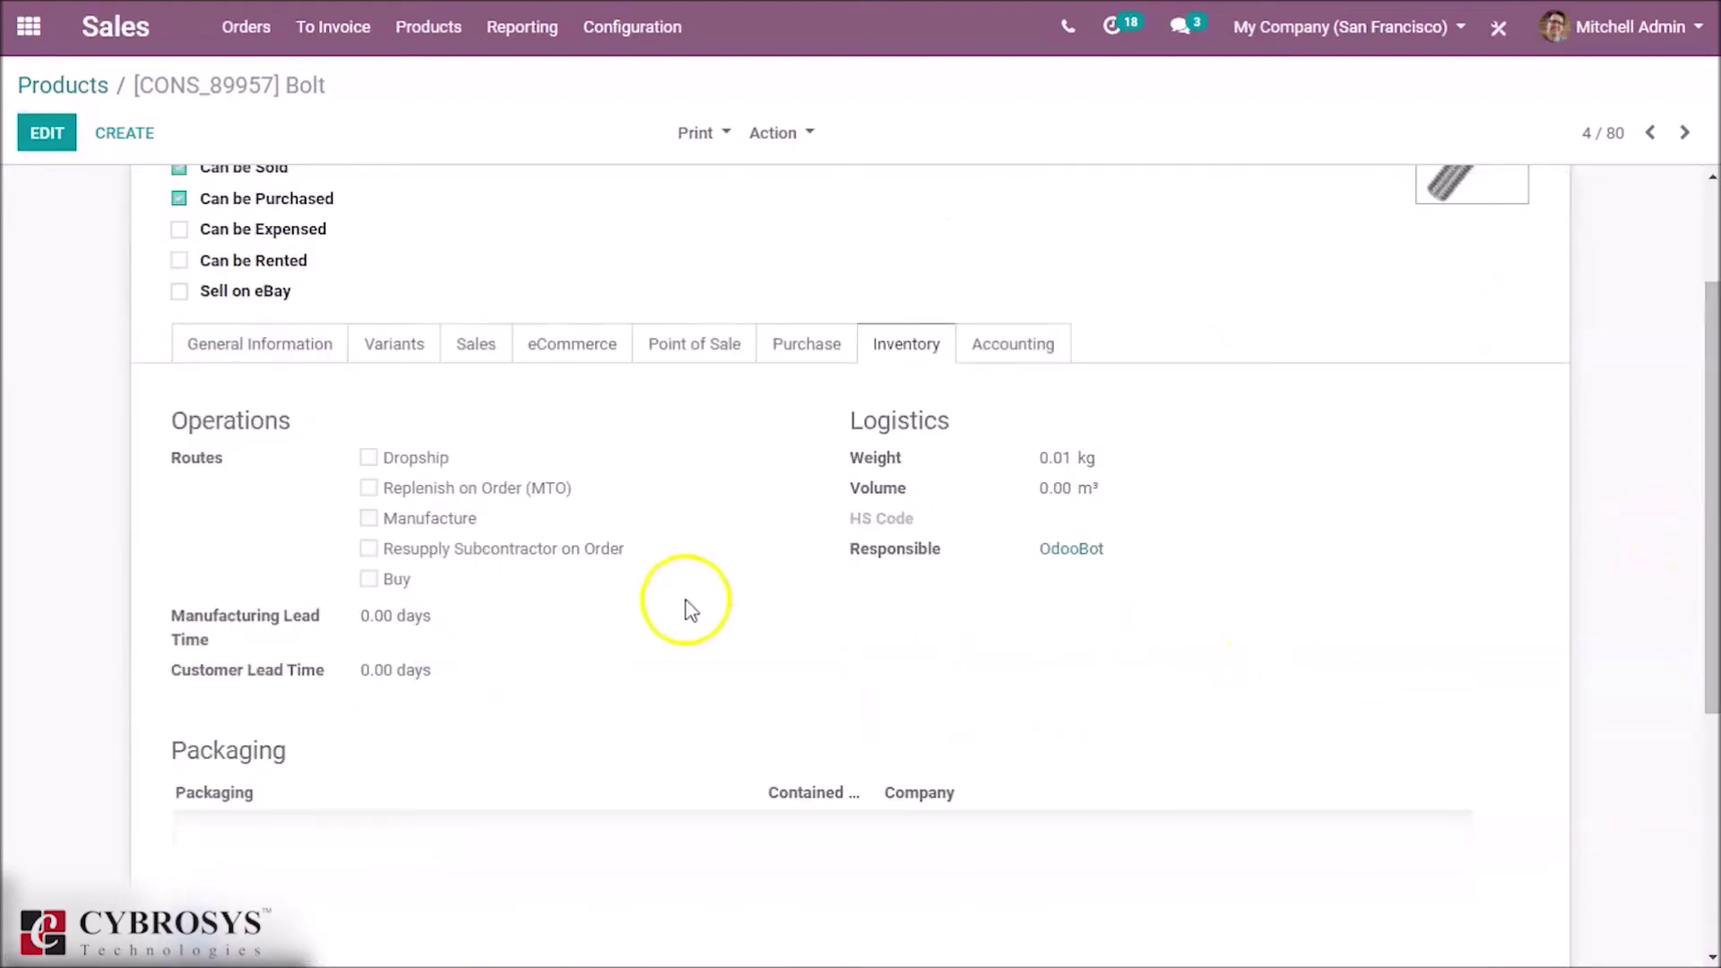
pyautogui.click(47, 136)
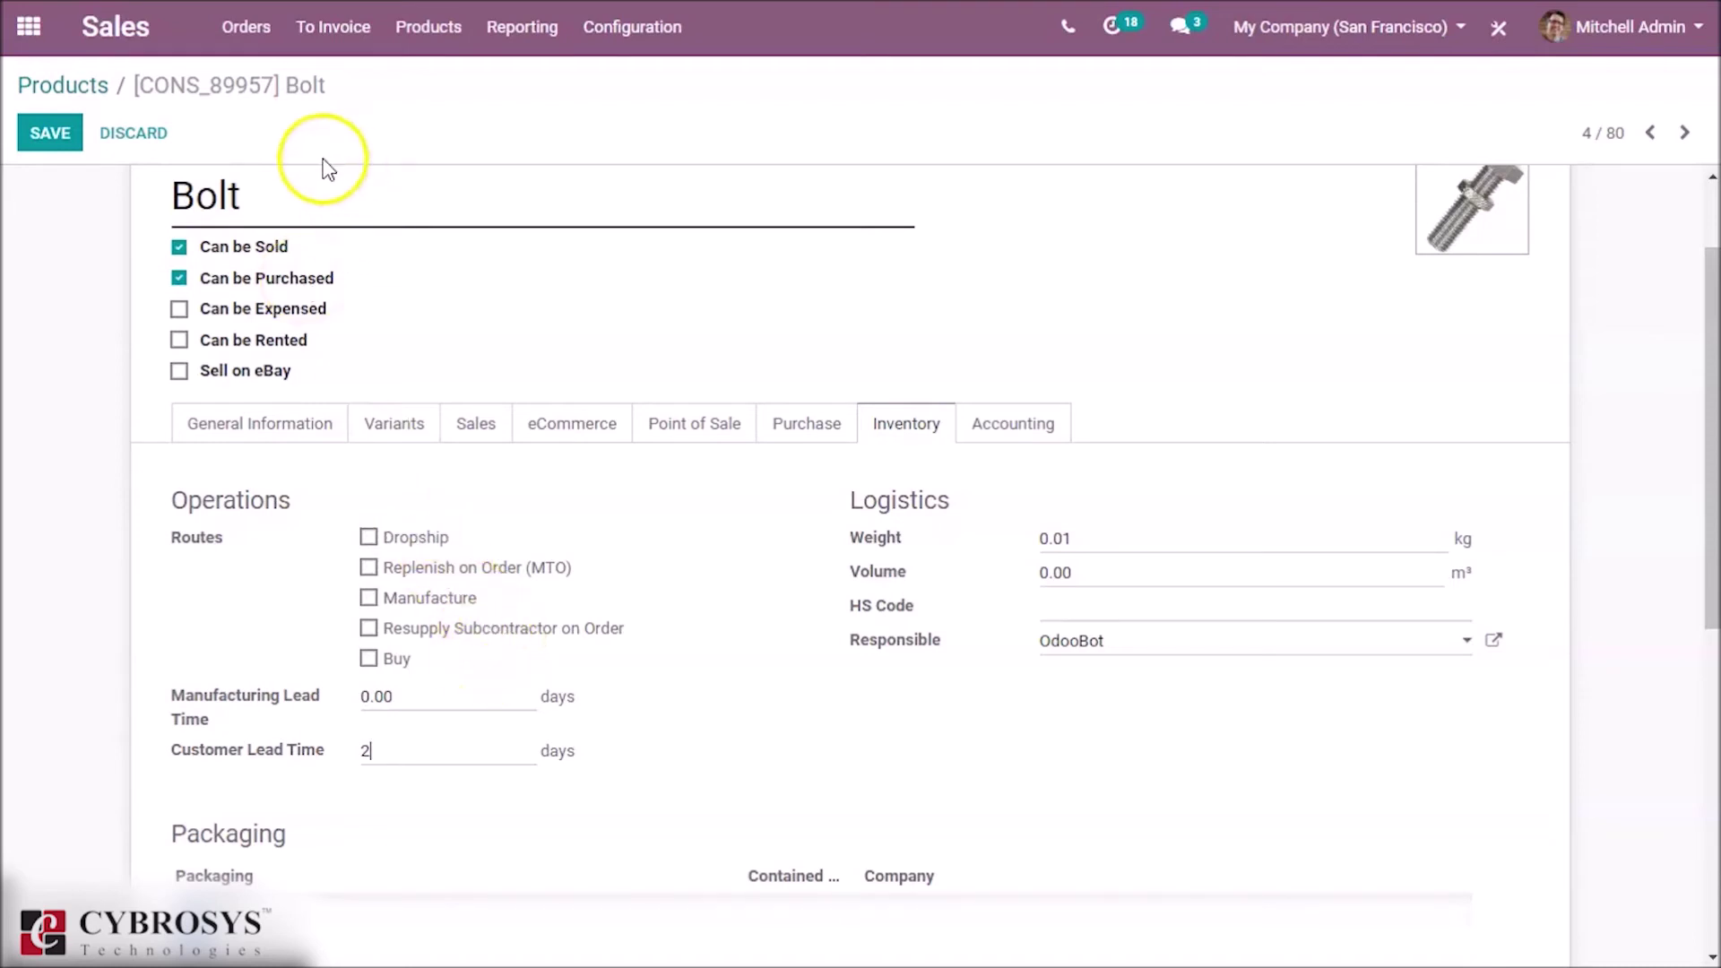
pyautogui.click(66, 142)
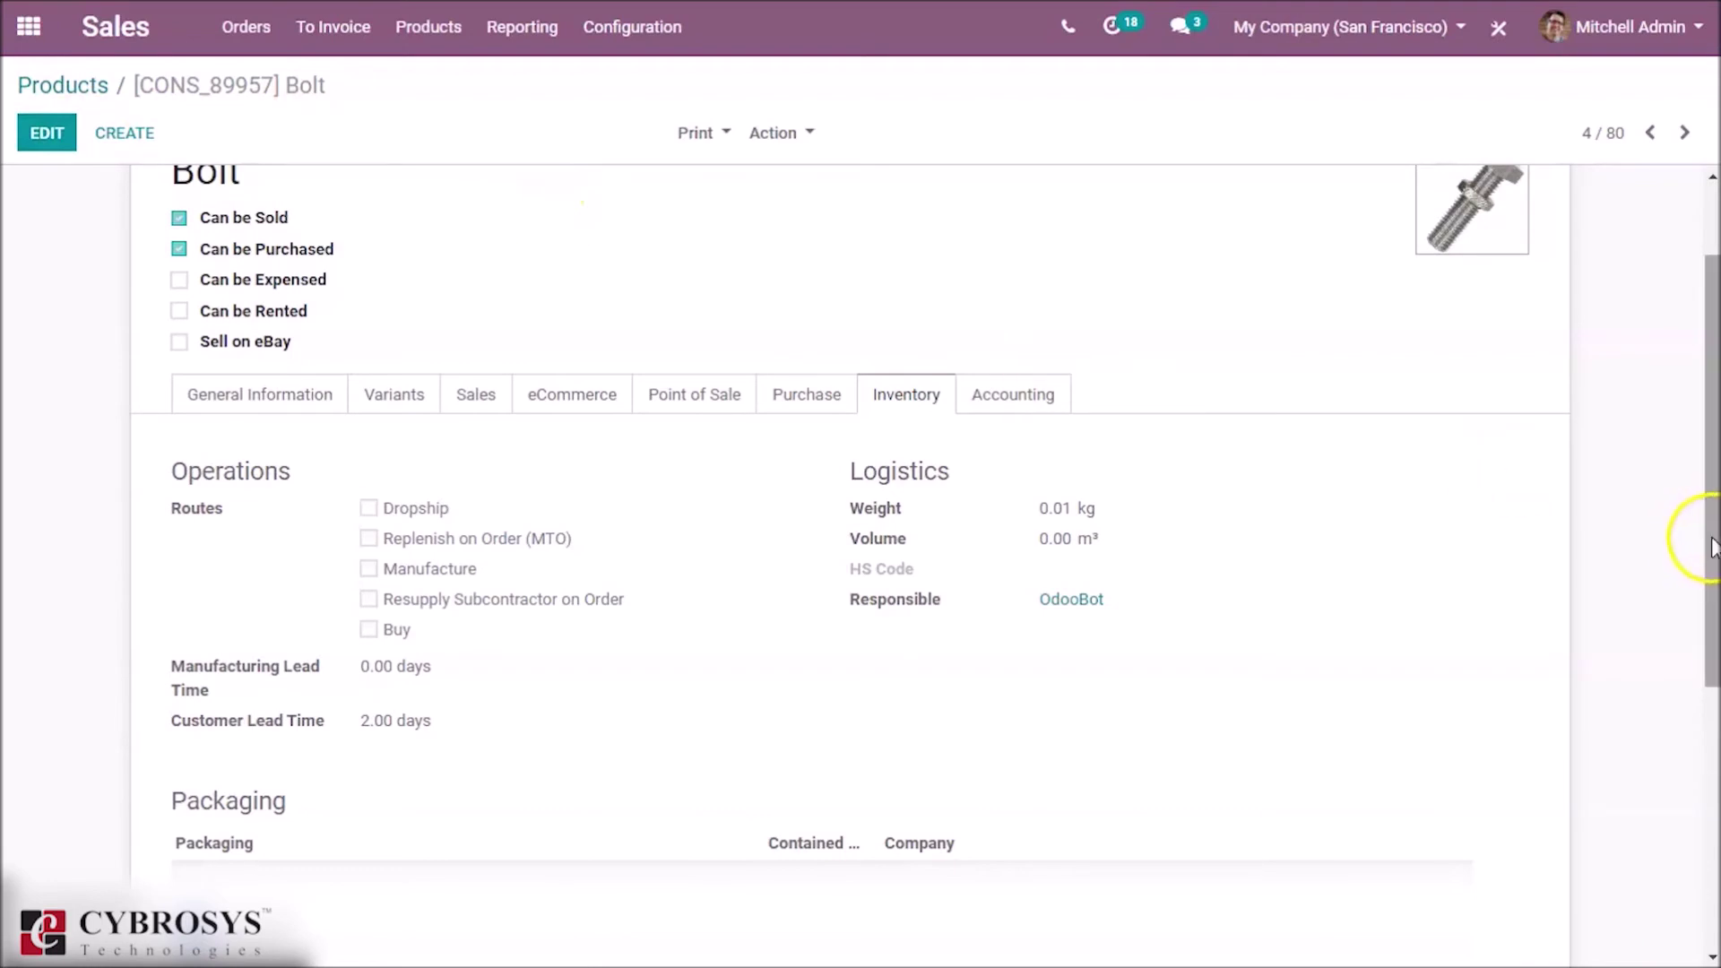
pyautogui.click(1710, 466)
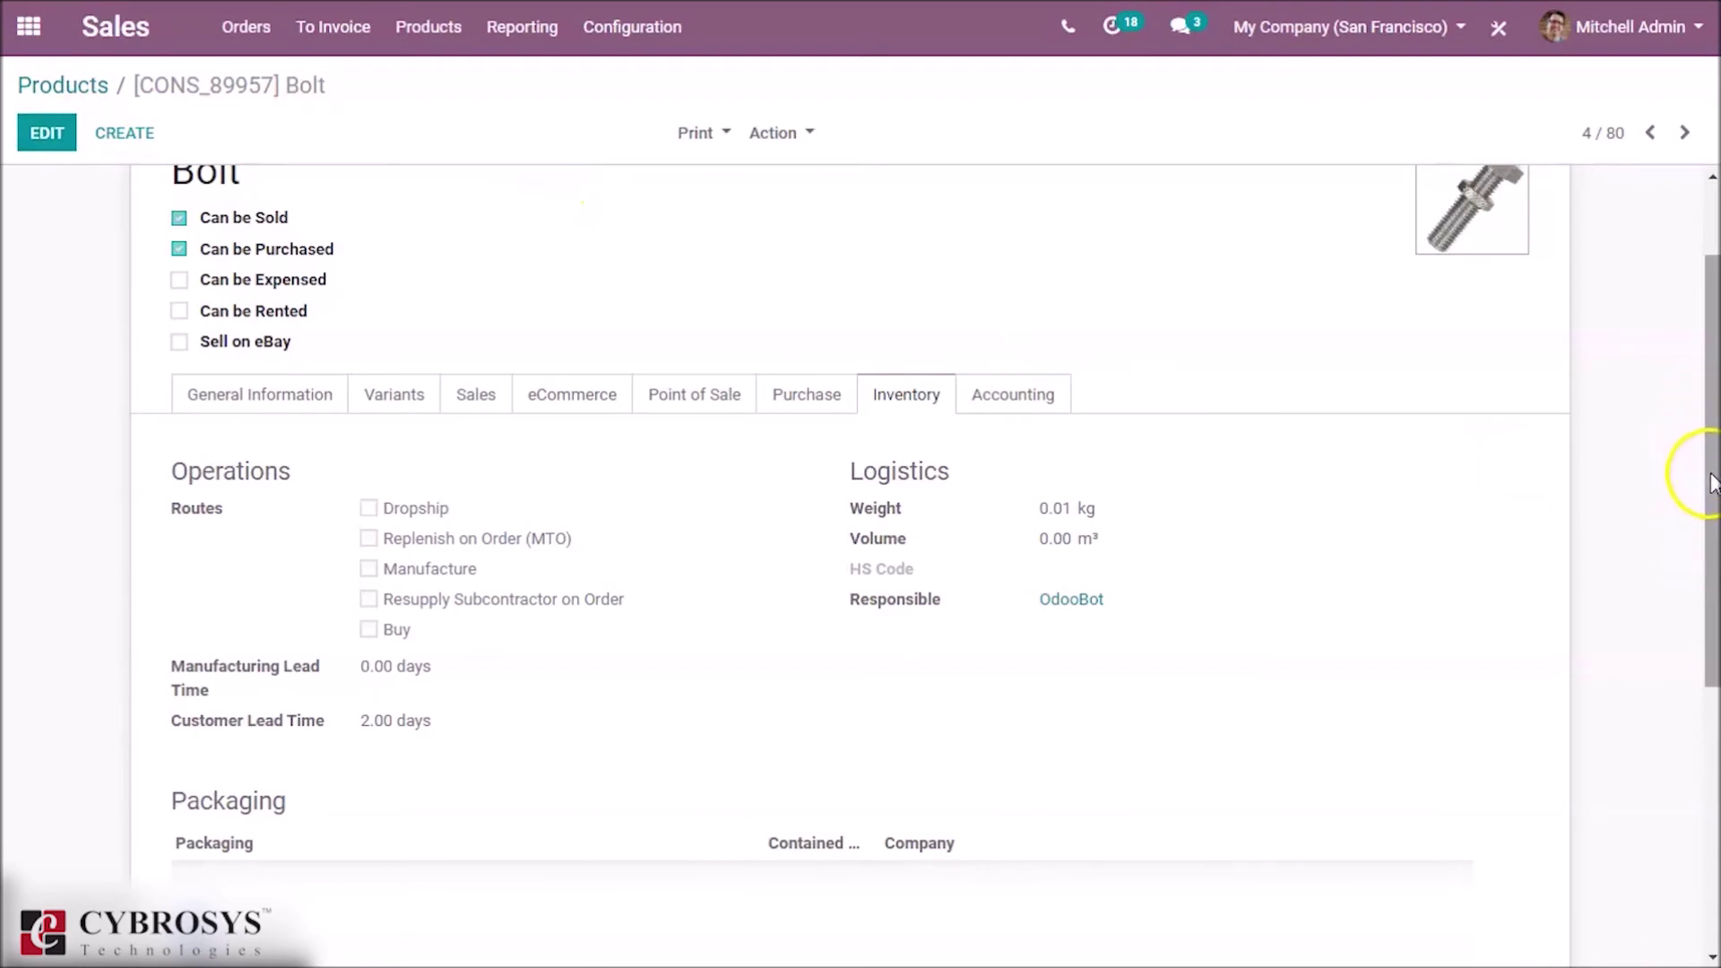
pyautogui.moveTo(1712, 485); pyautogui.dragTo(1712, 414)
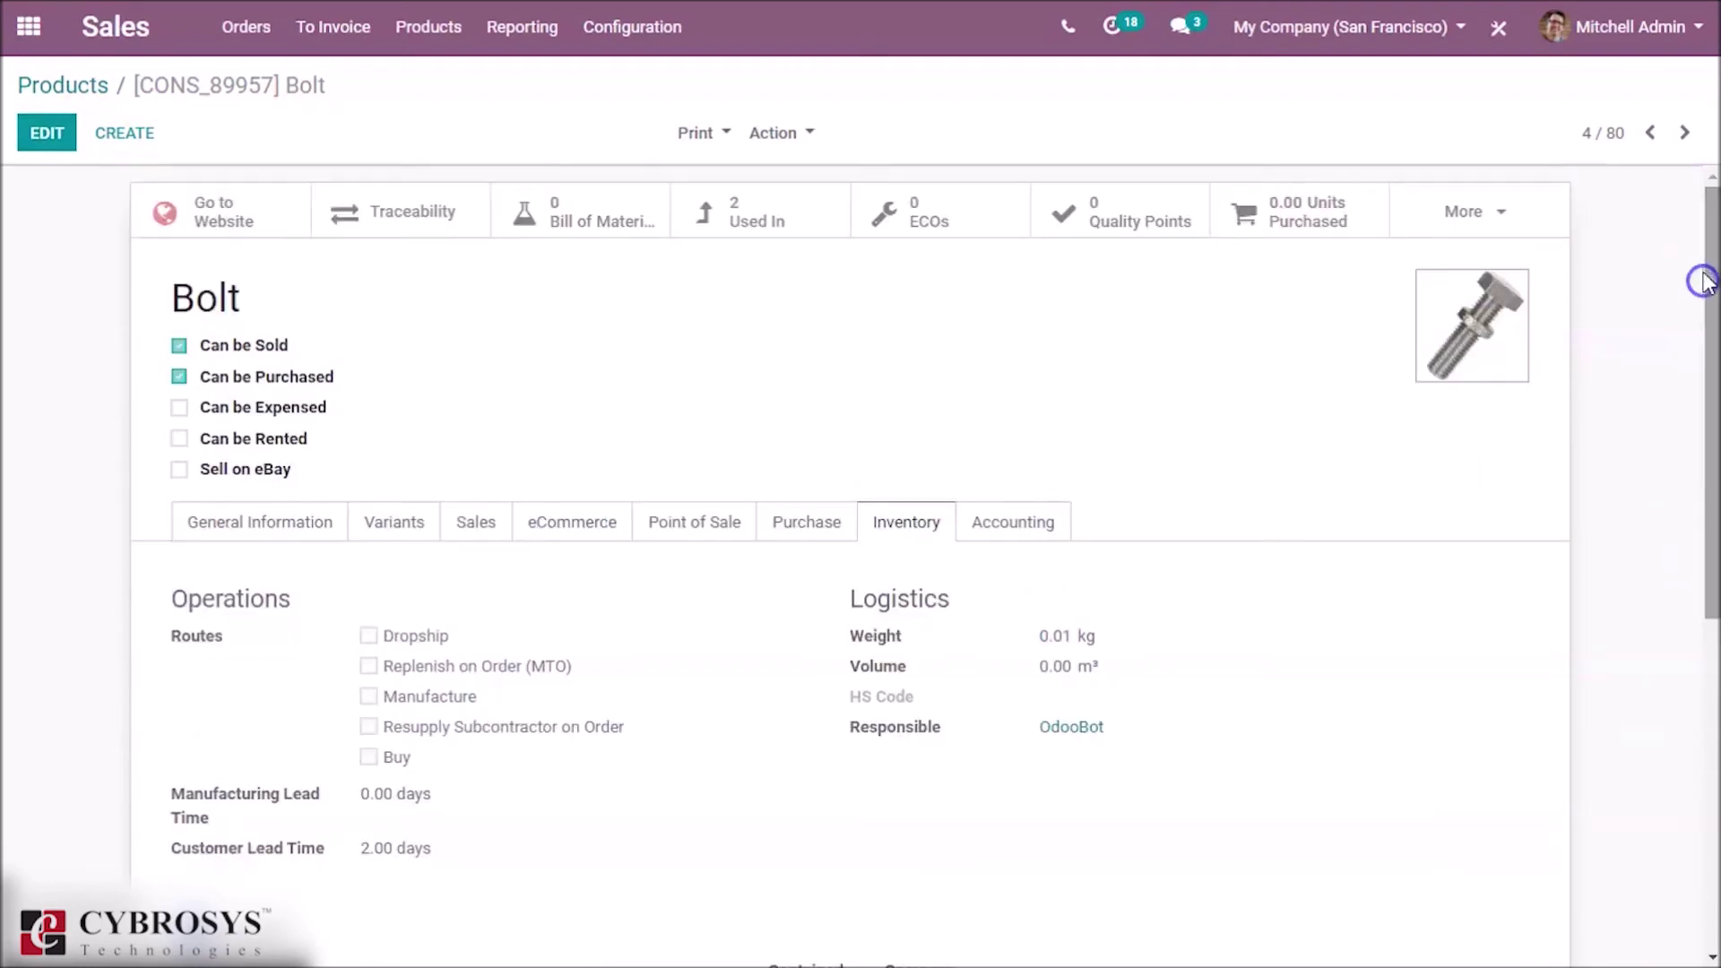
# - Create another sales order with the company Azure Interior as the customer
pyautogui.click(31, 25)
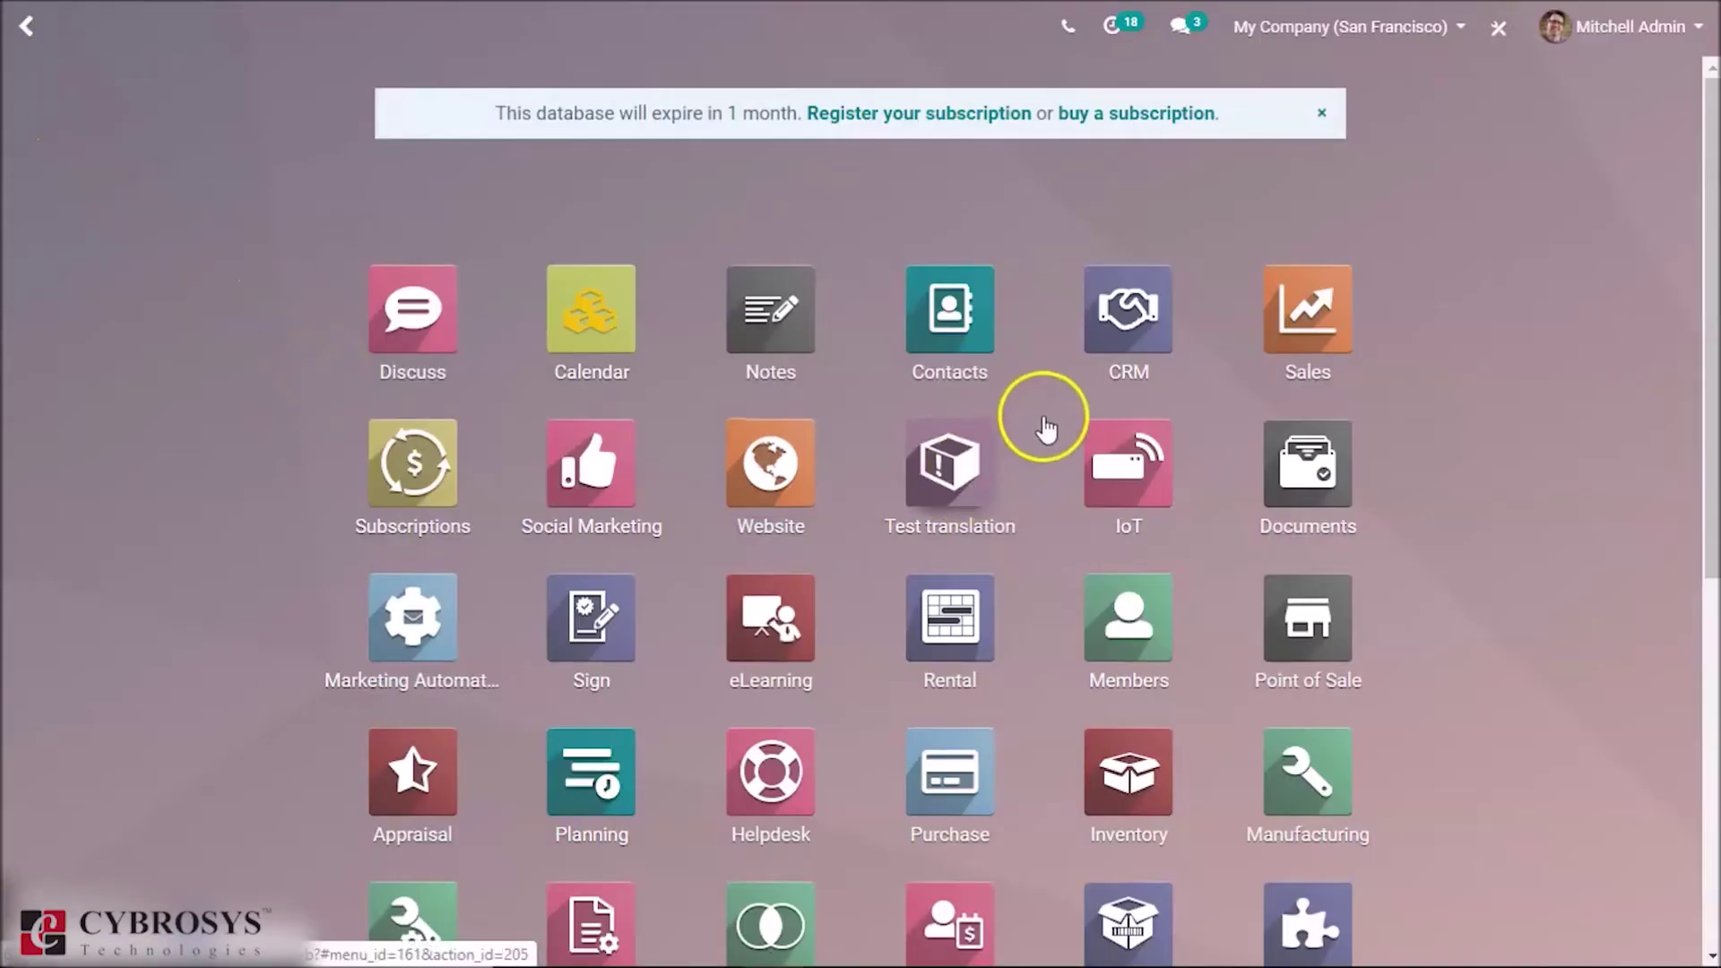
pyautogui.click(1288, 339)
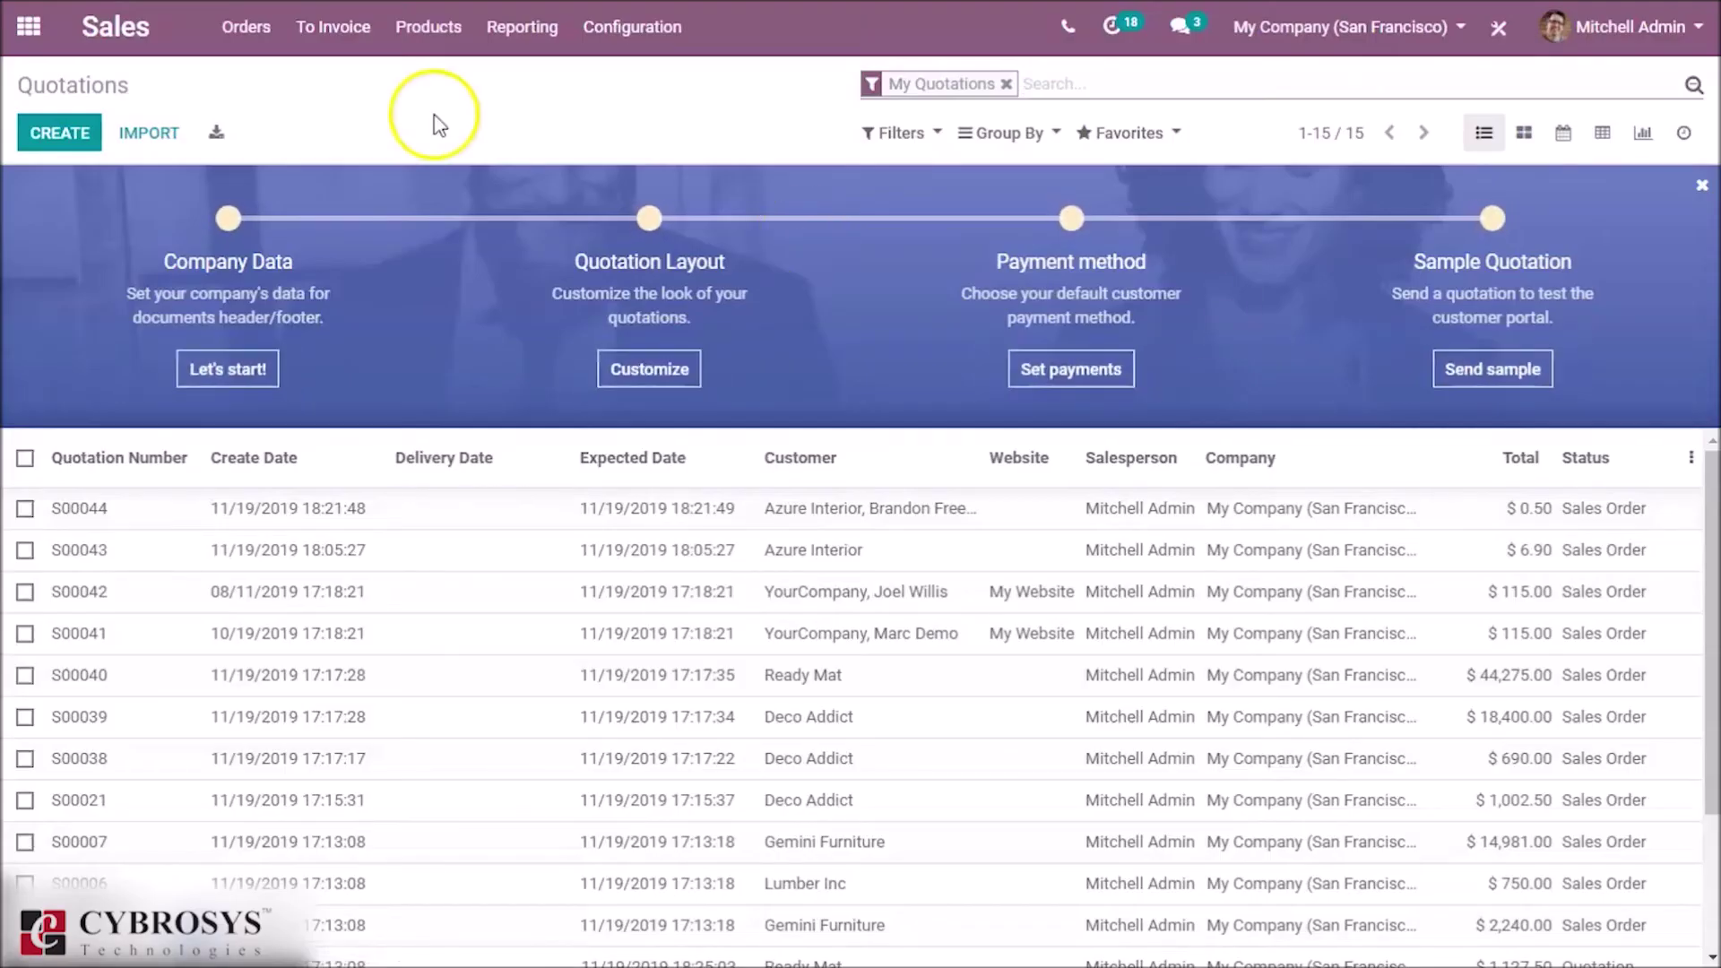
pyautogui.click(244, 38)
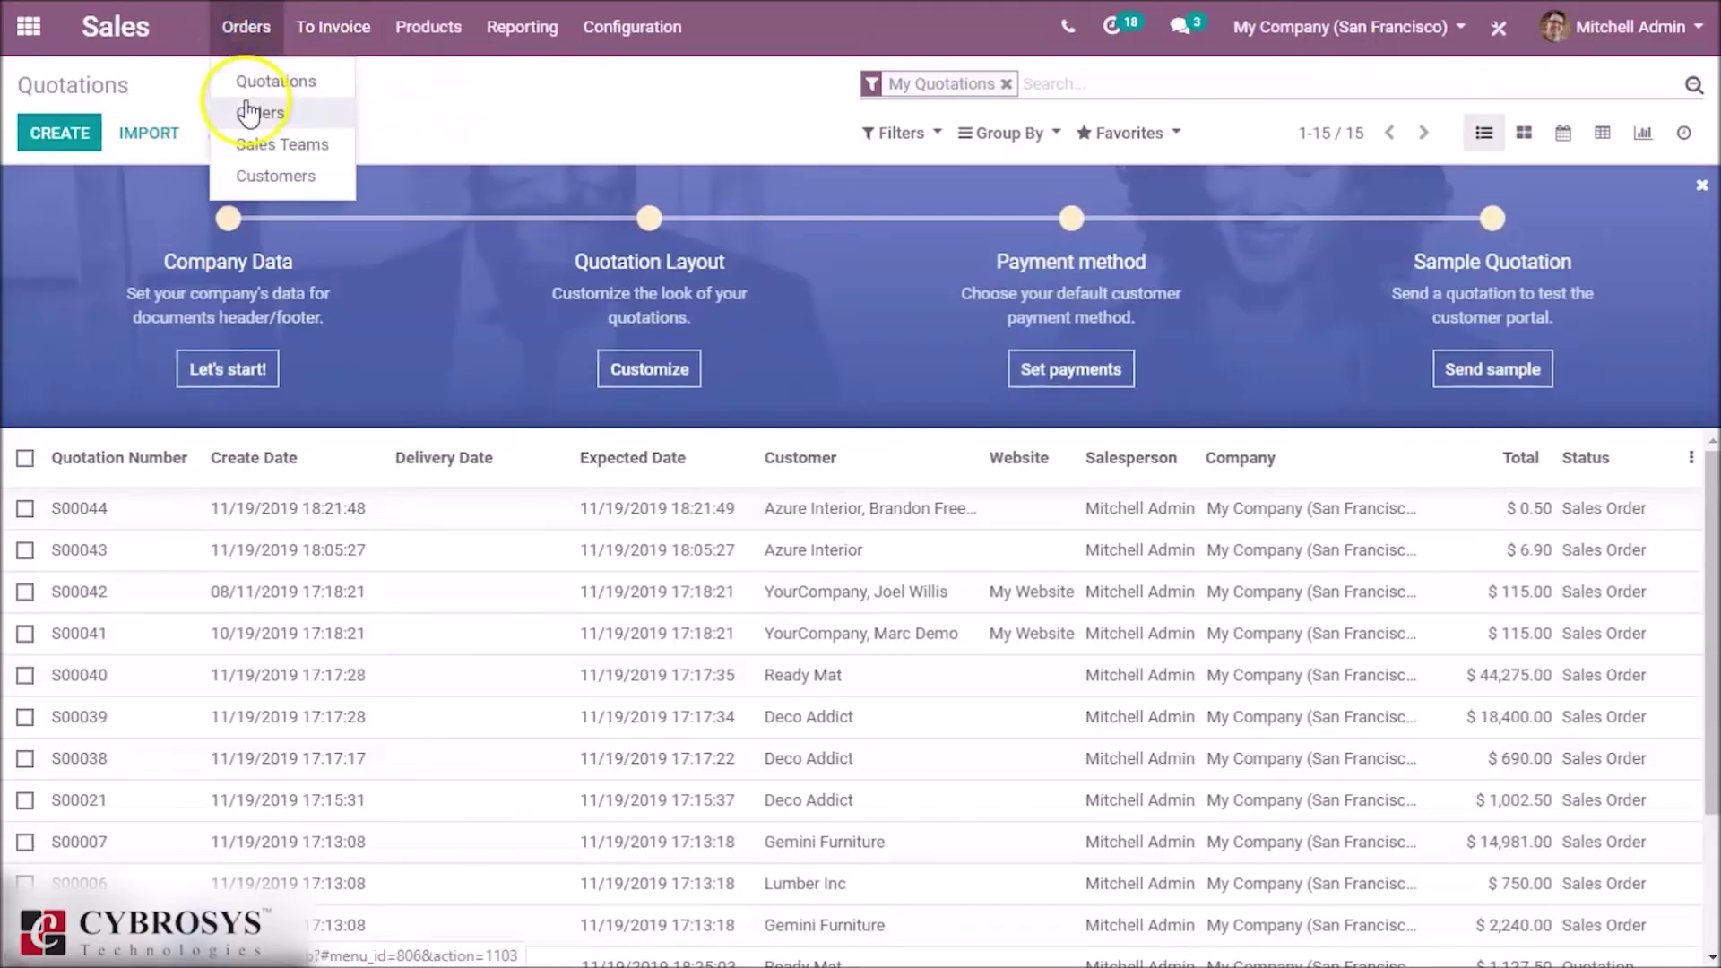
pyautogui.click(249, 109)
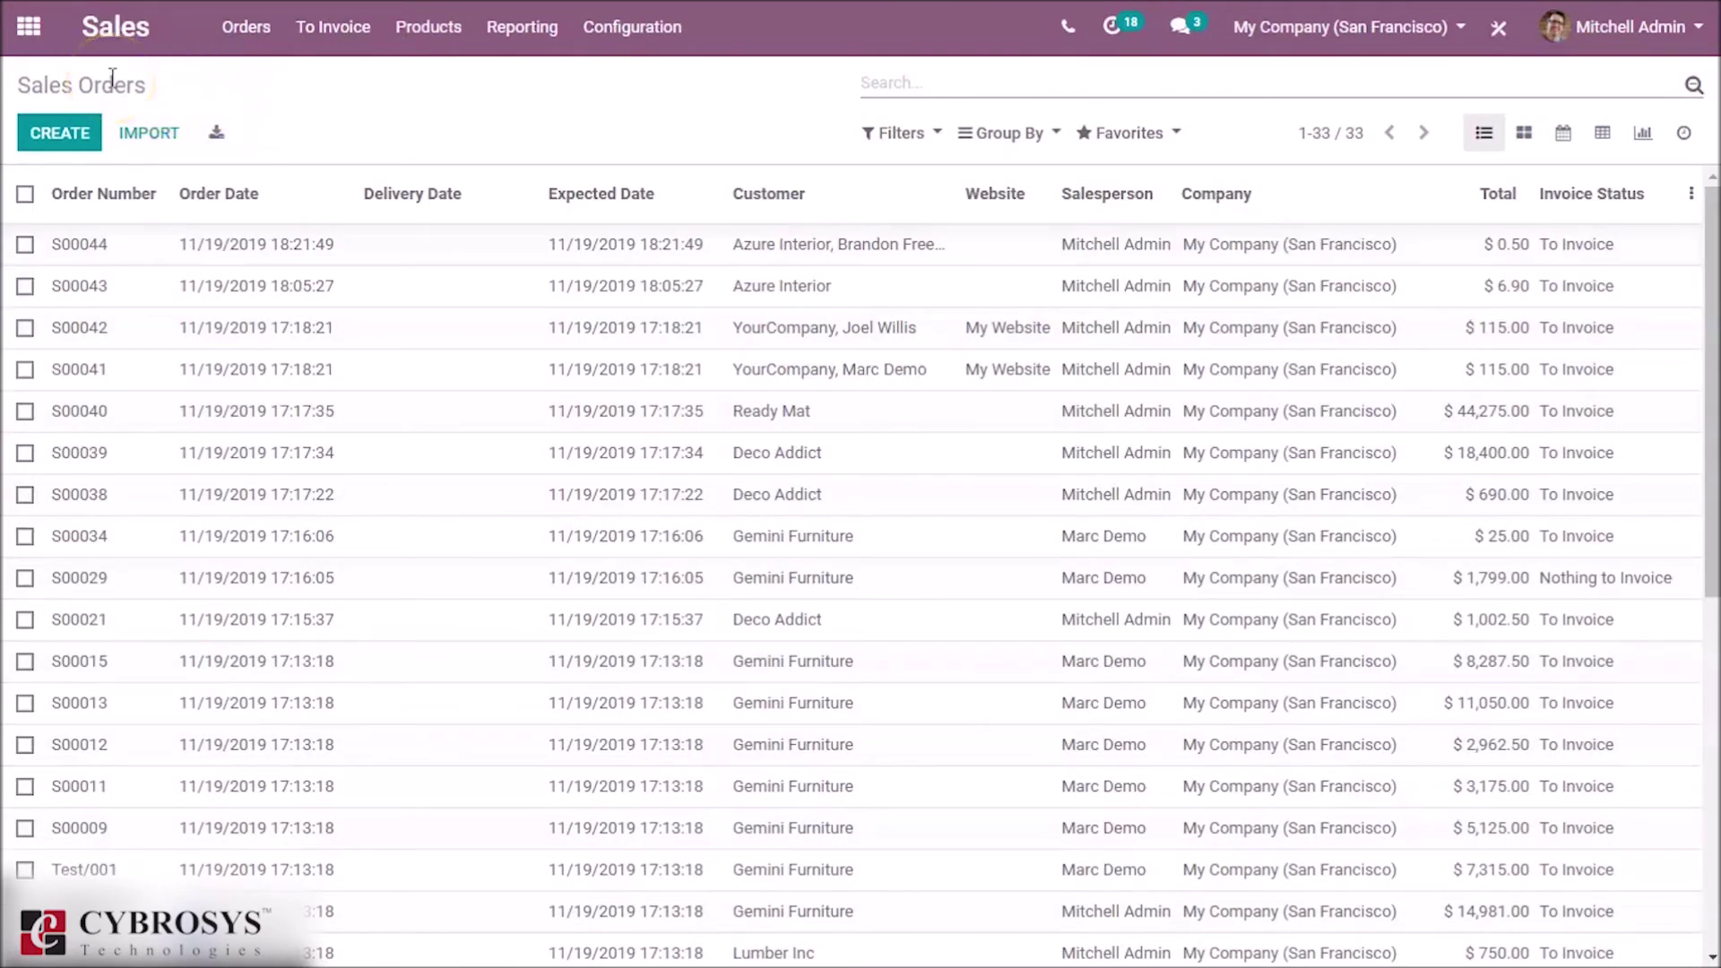
pyautogui.click(60, 136)
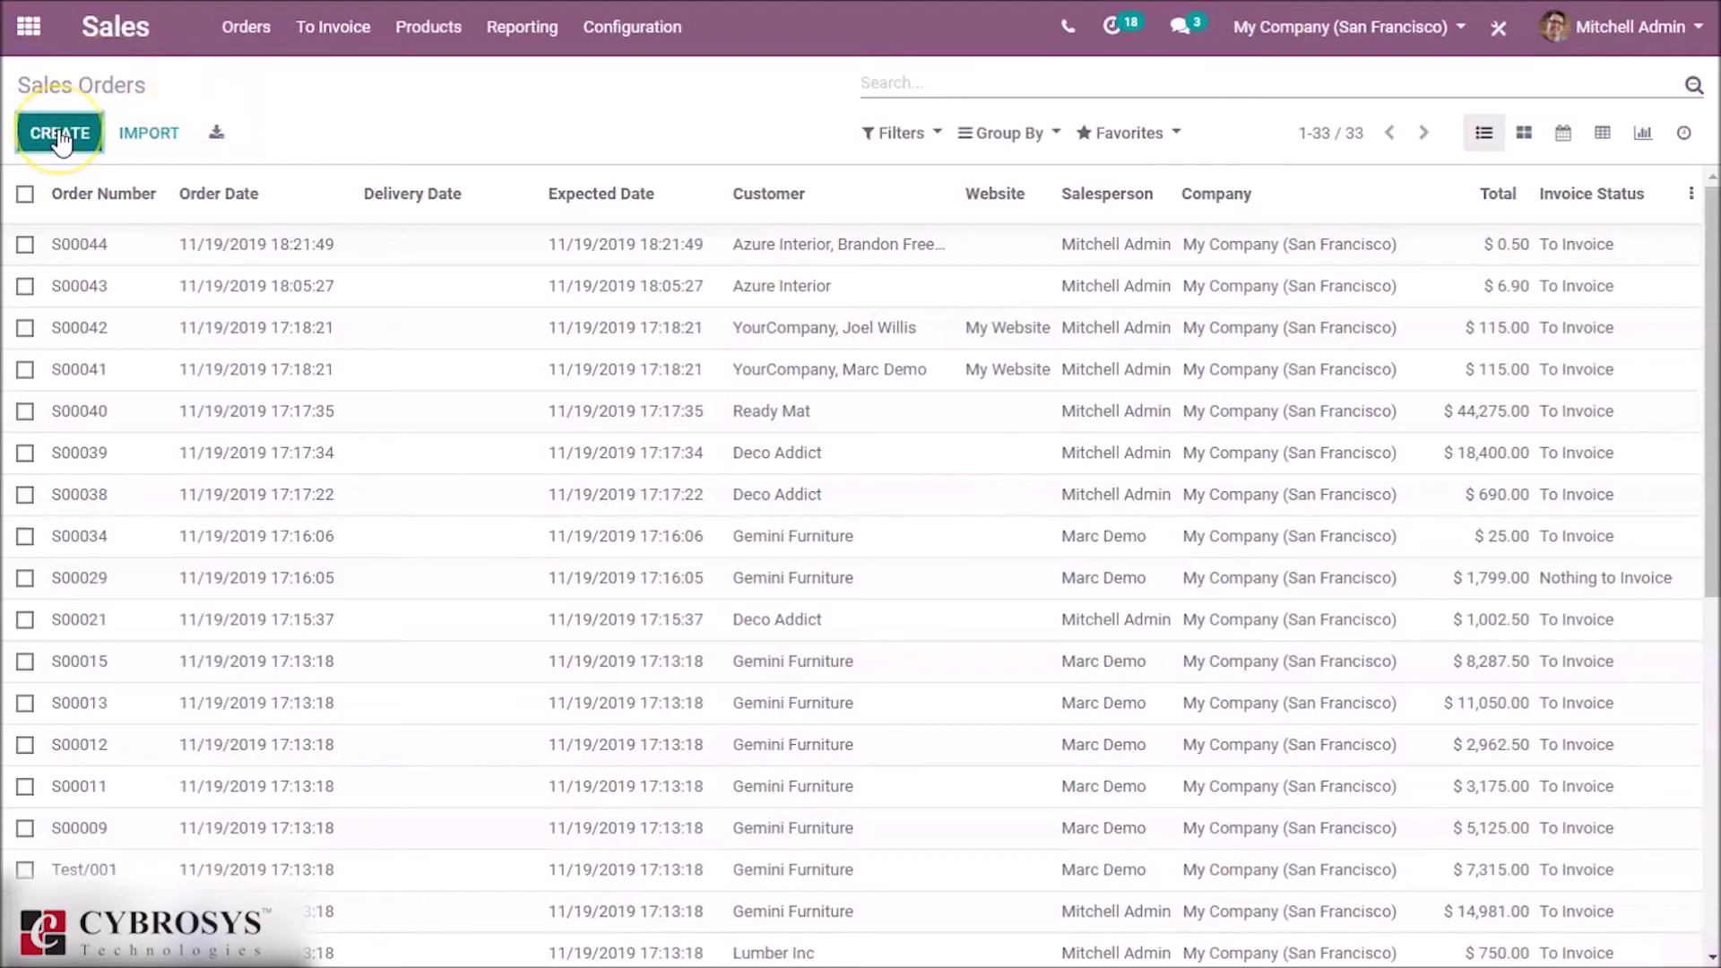
pyautogui.click(383, 420)
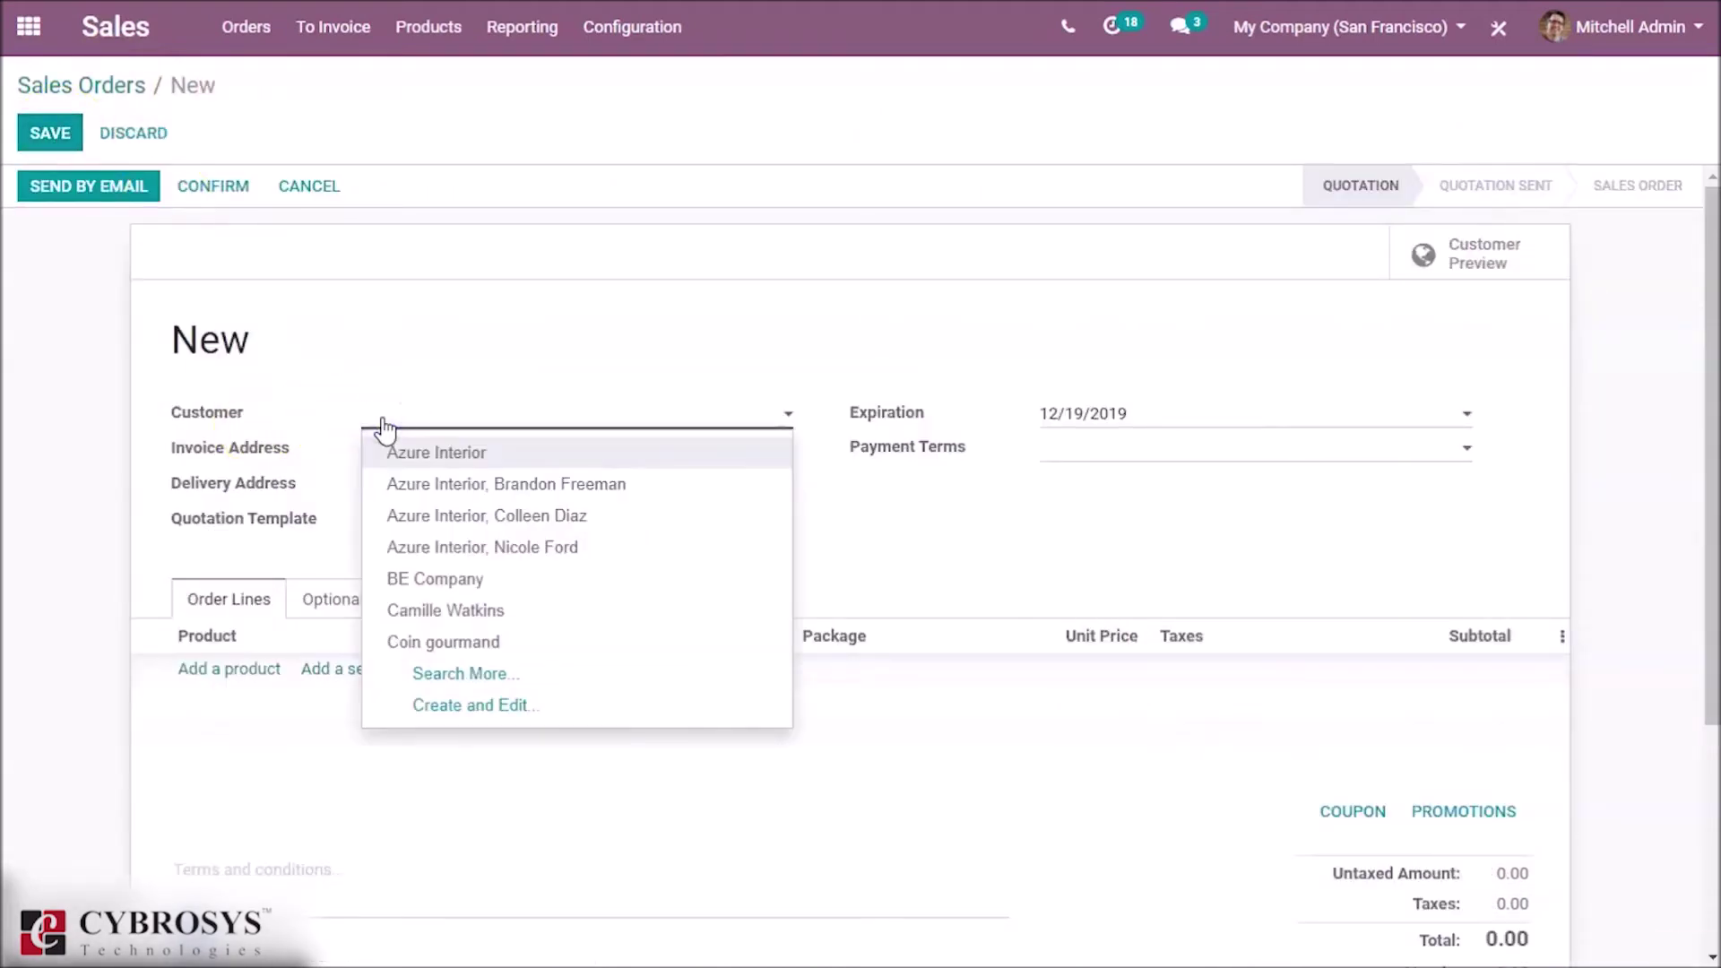
pyautogui.click(423, 453)
# - Search for "bolt" and add the Bolt product as an order line of the Azure Interior sales order
pyautogui.click(251, 669)
pyautogui.click(250, 668)
pyautogui.write('bolt')
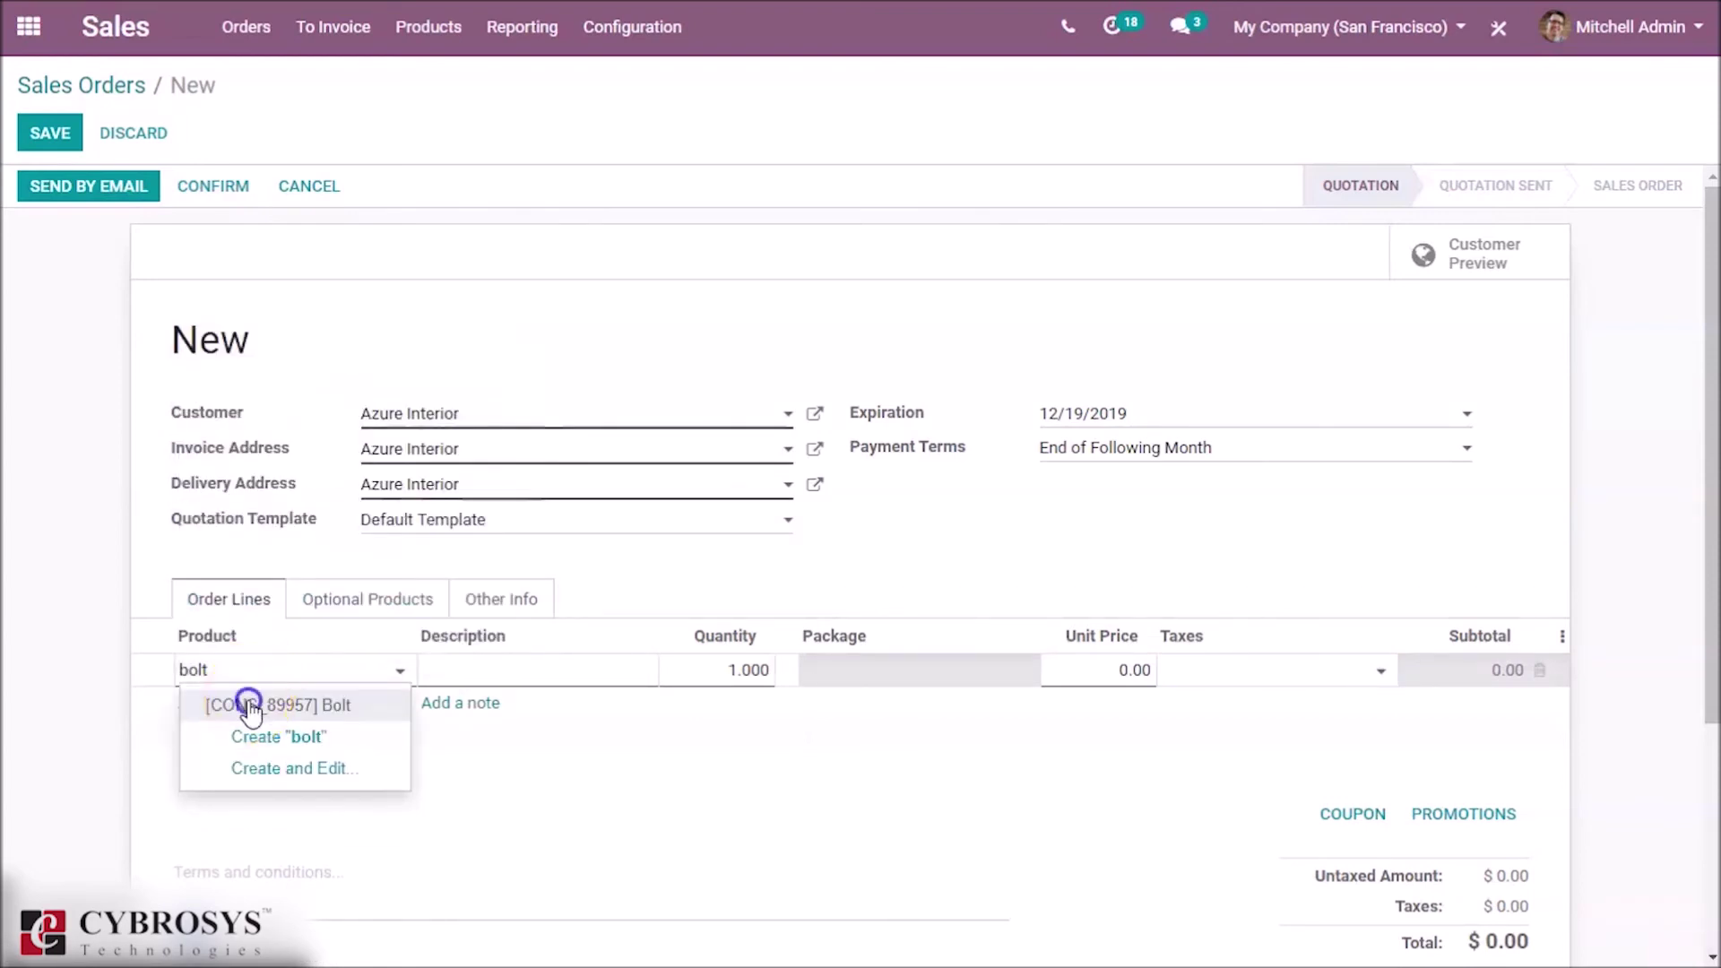
pyautogui.click(251, 708)
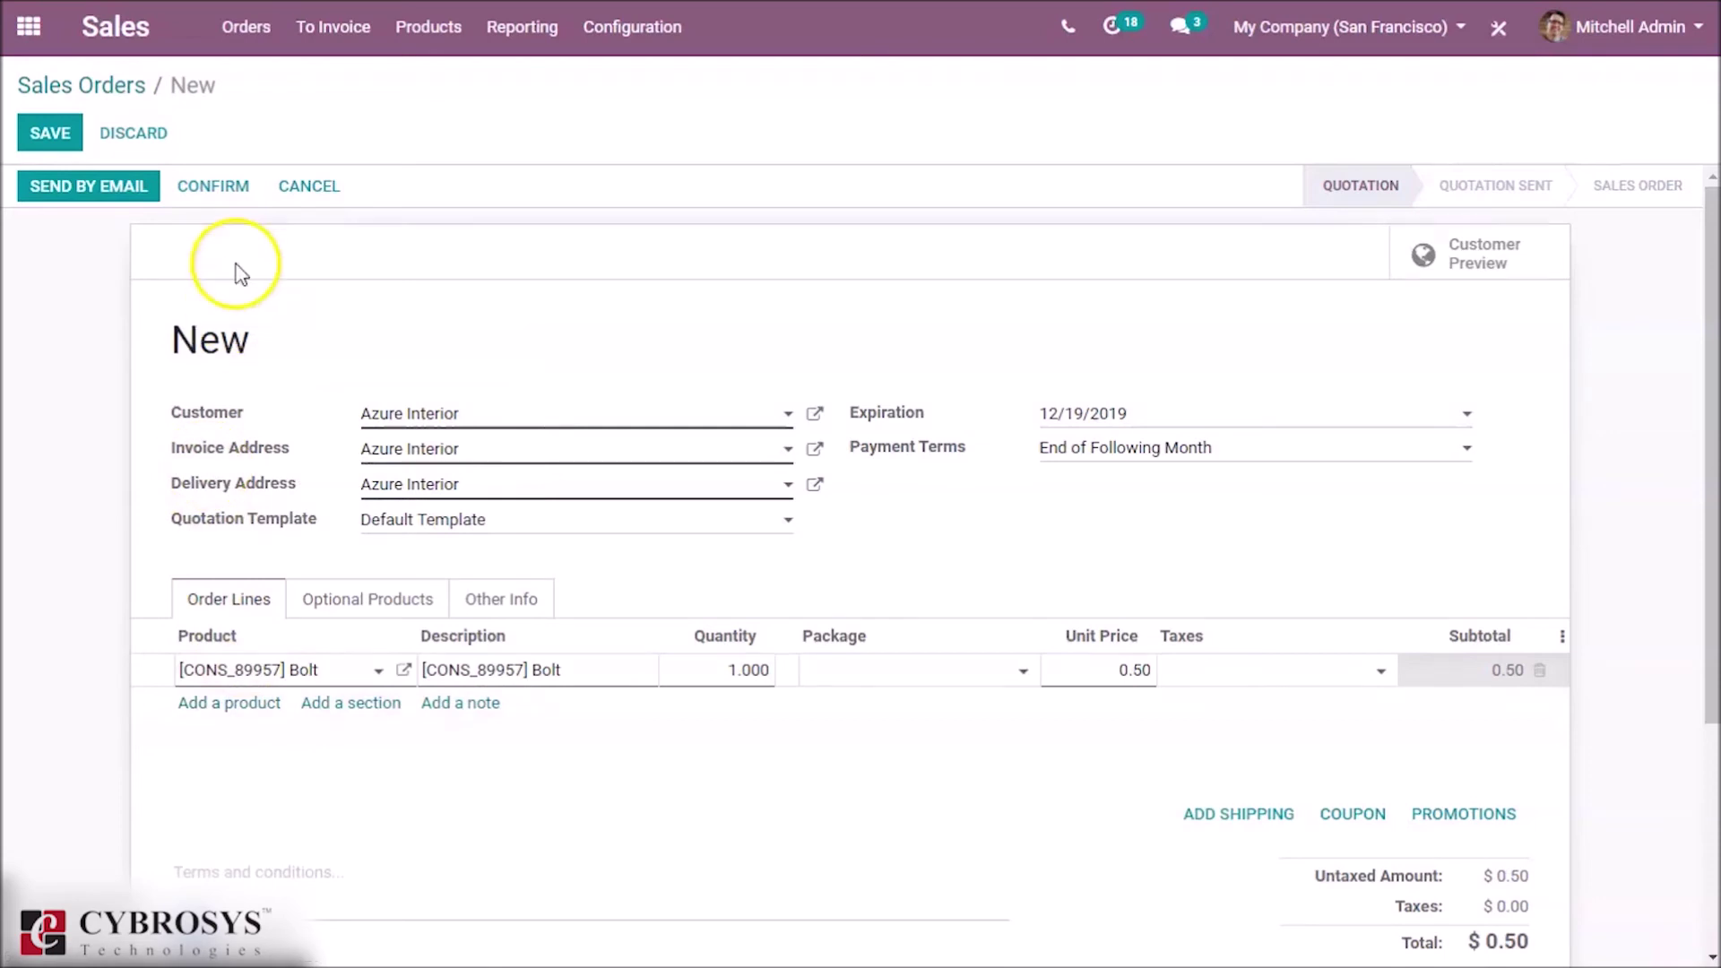
# - Confirm the Azure Interior sales order and check the expected delivery date in its delivery information
pyautogui.click(215, 186)
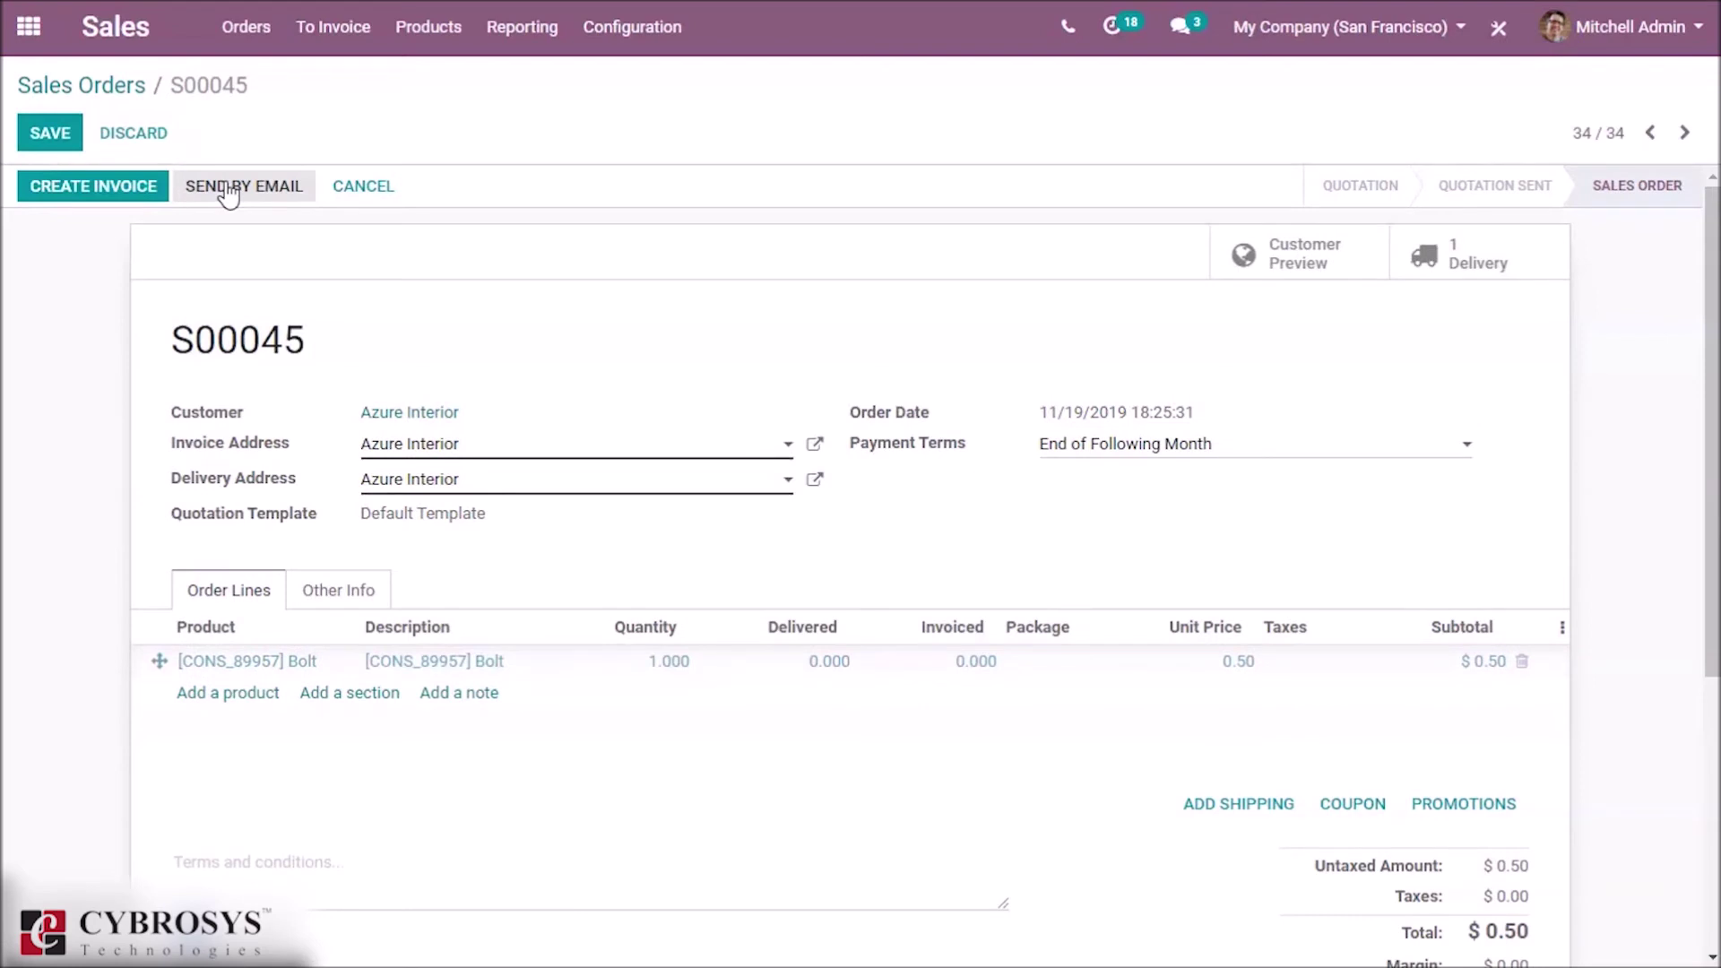
pyautogui.click(299, 305)
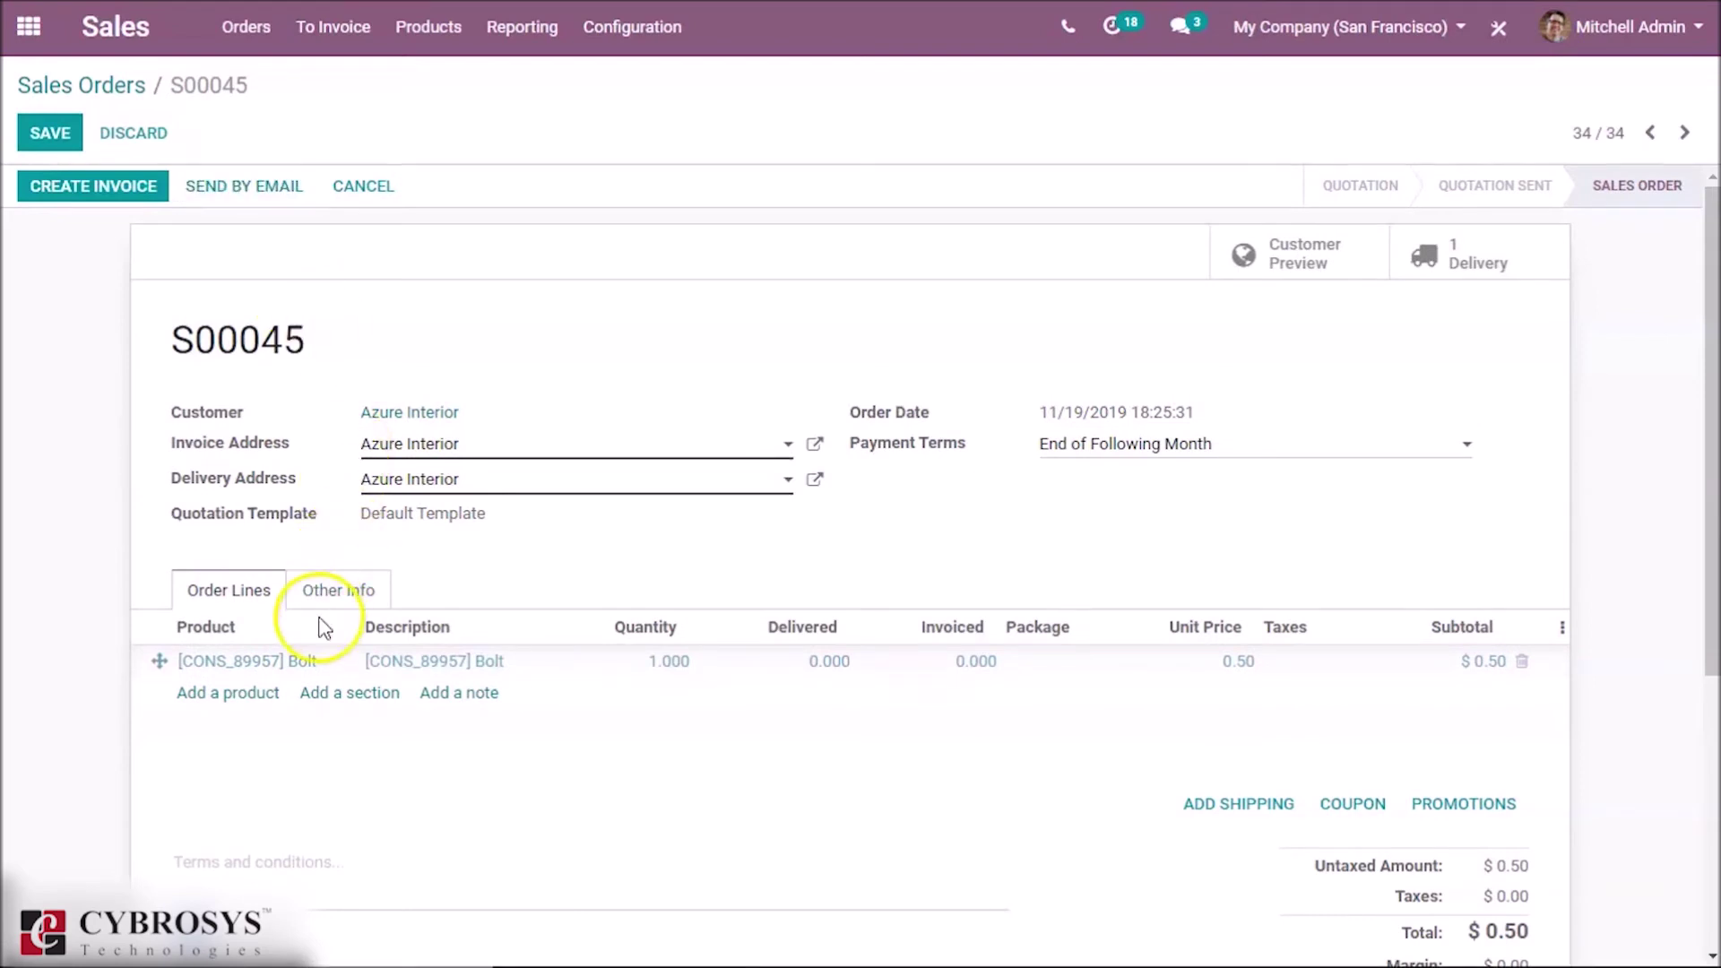
pyautogui.click(341, 597)
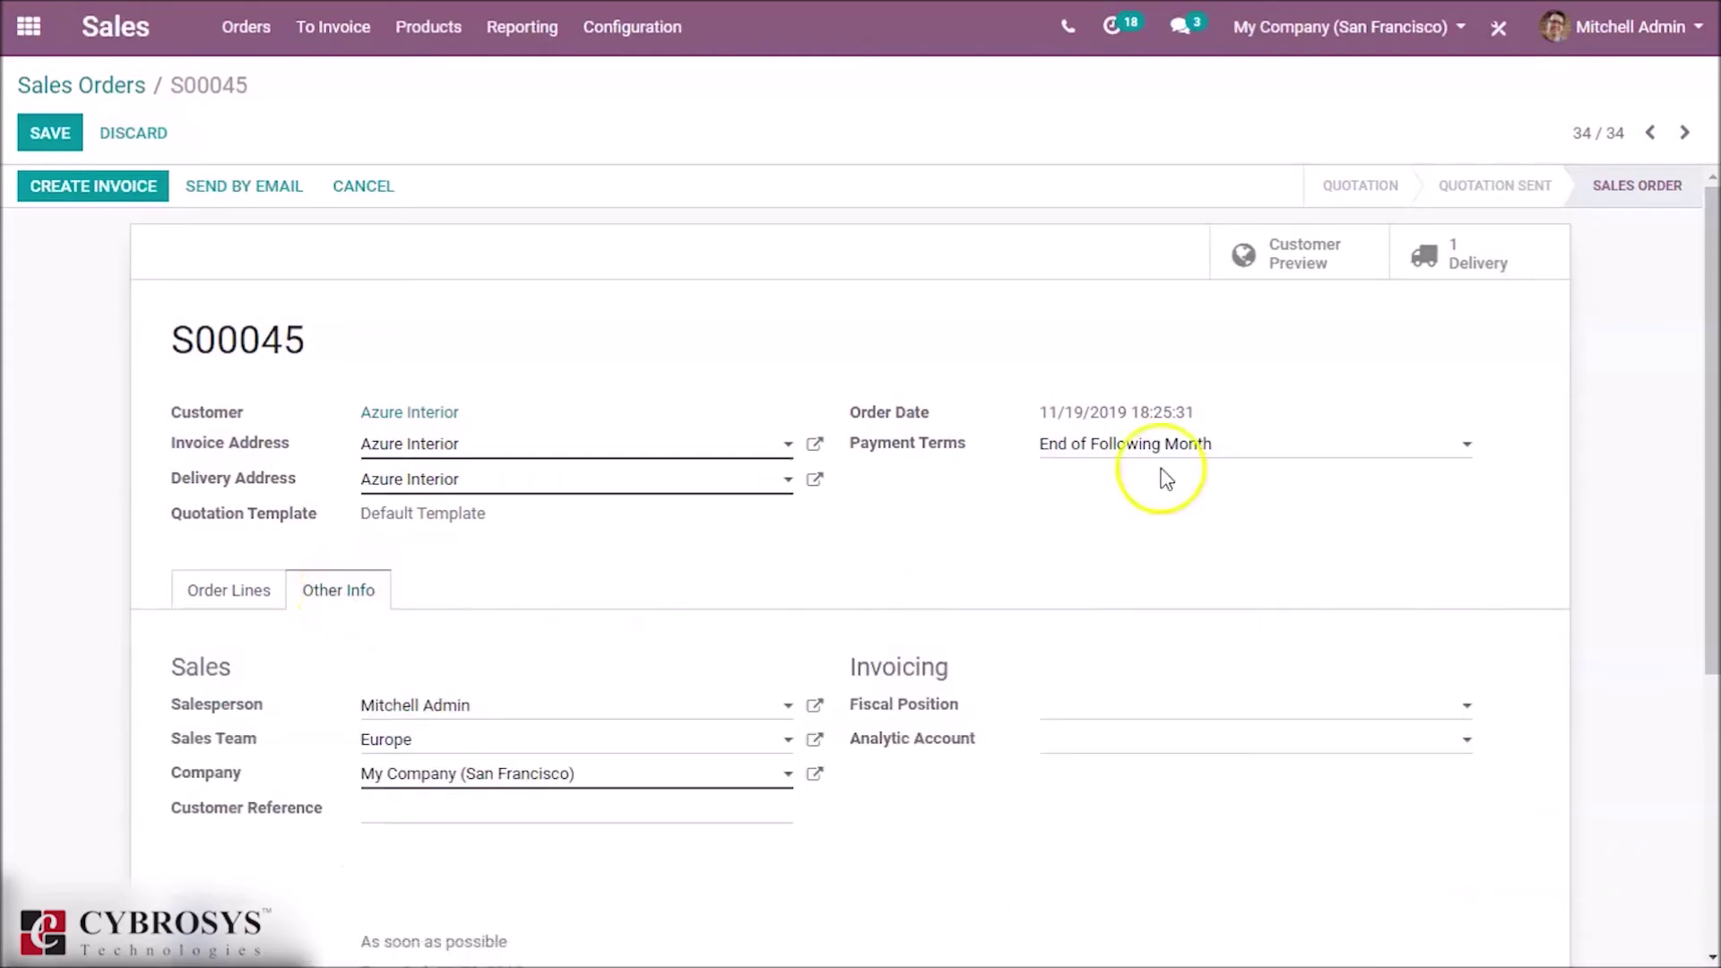
pyautogui.moveTo(1714, 346); pyautogui.dragTo(1694, 527)
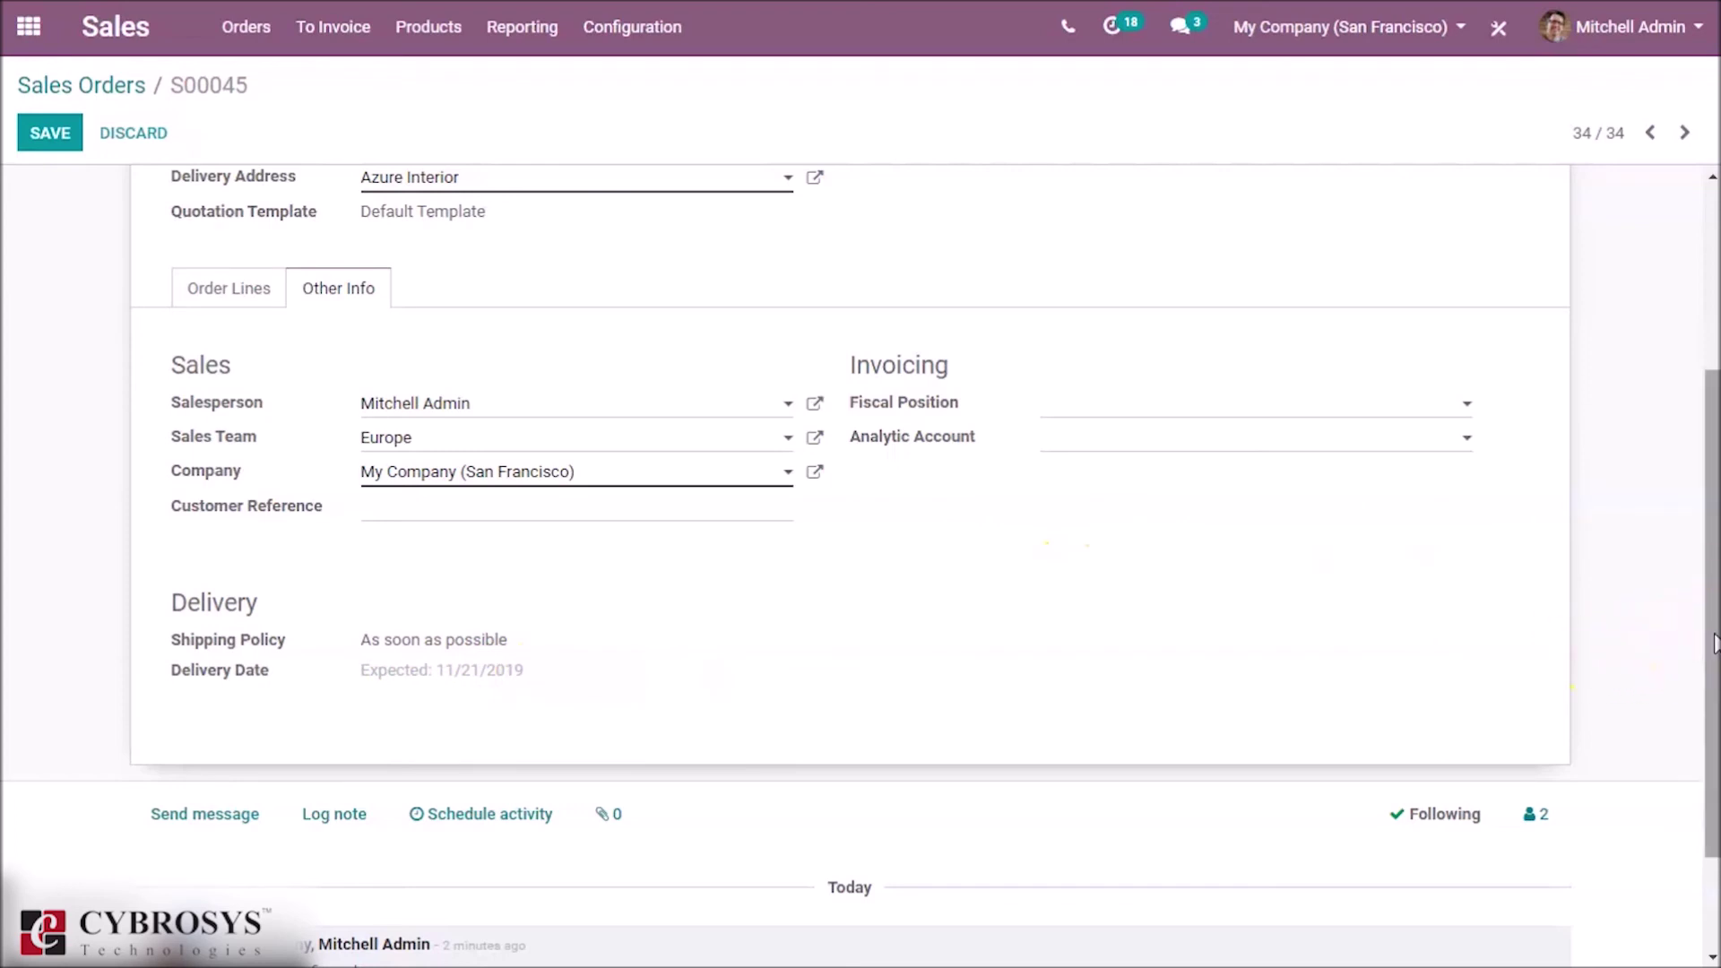
pyautogui.moveTo(1713, 627); pyautogui.dragTo(1708, 511)
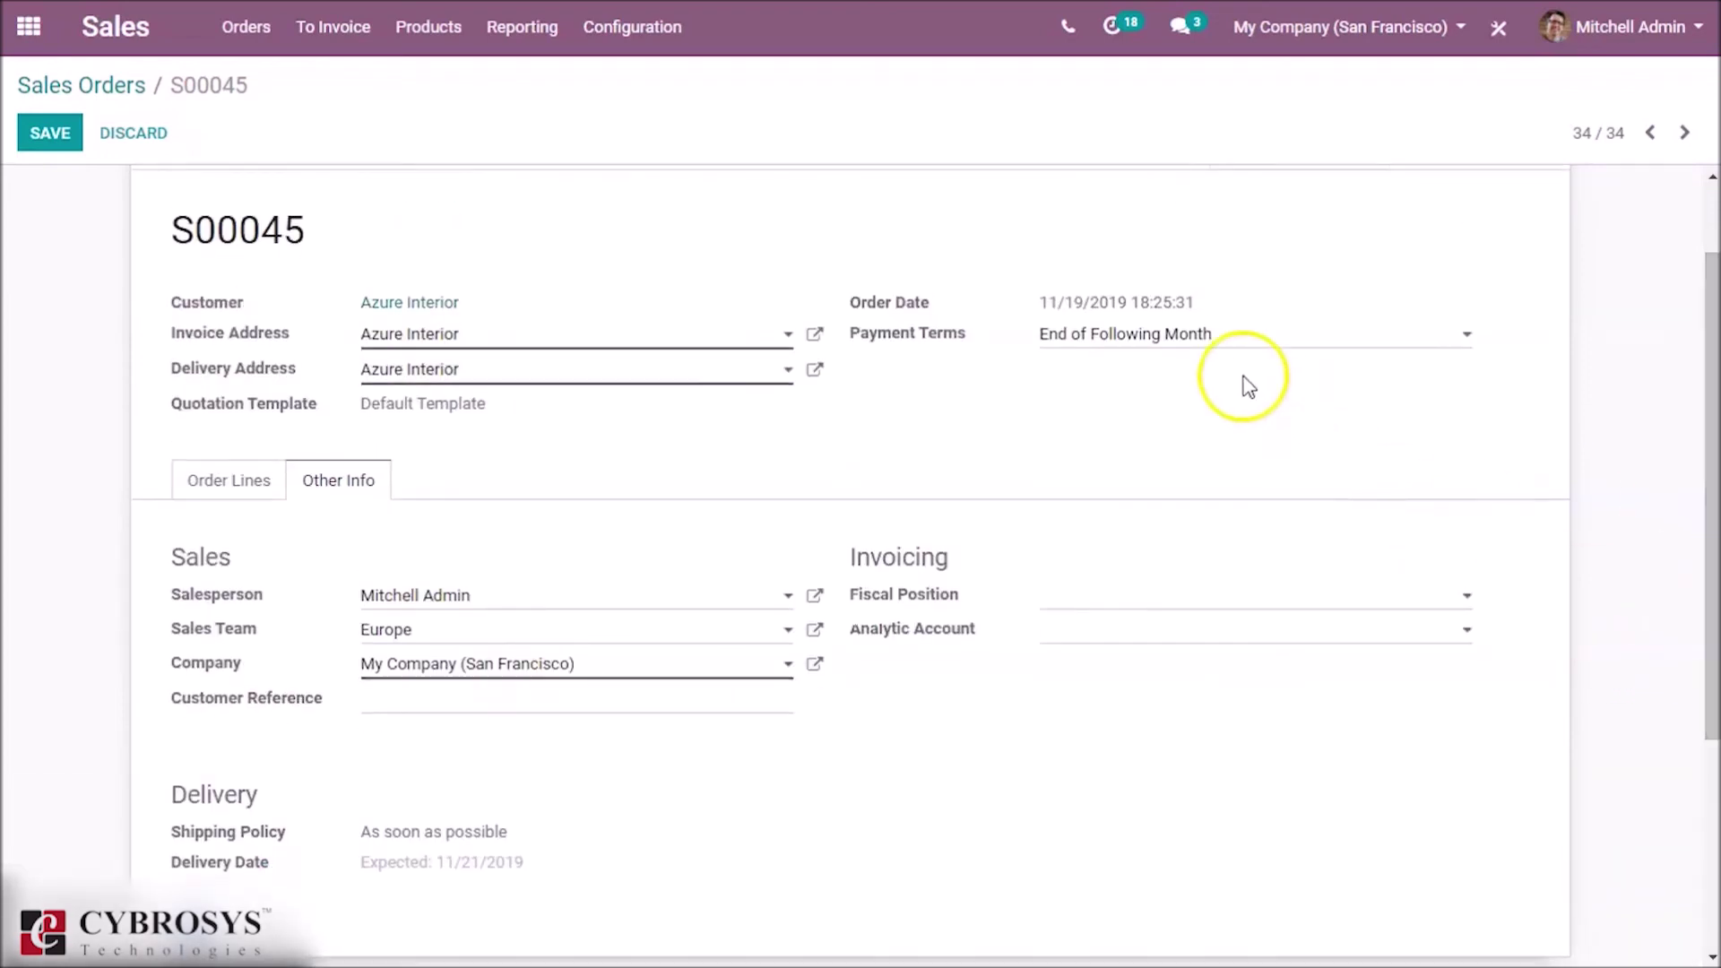
pyautogui.moveTo(1712, 592); pyautogui.dragTo(1228, 355)
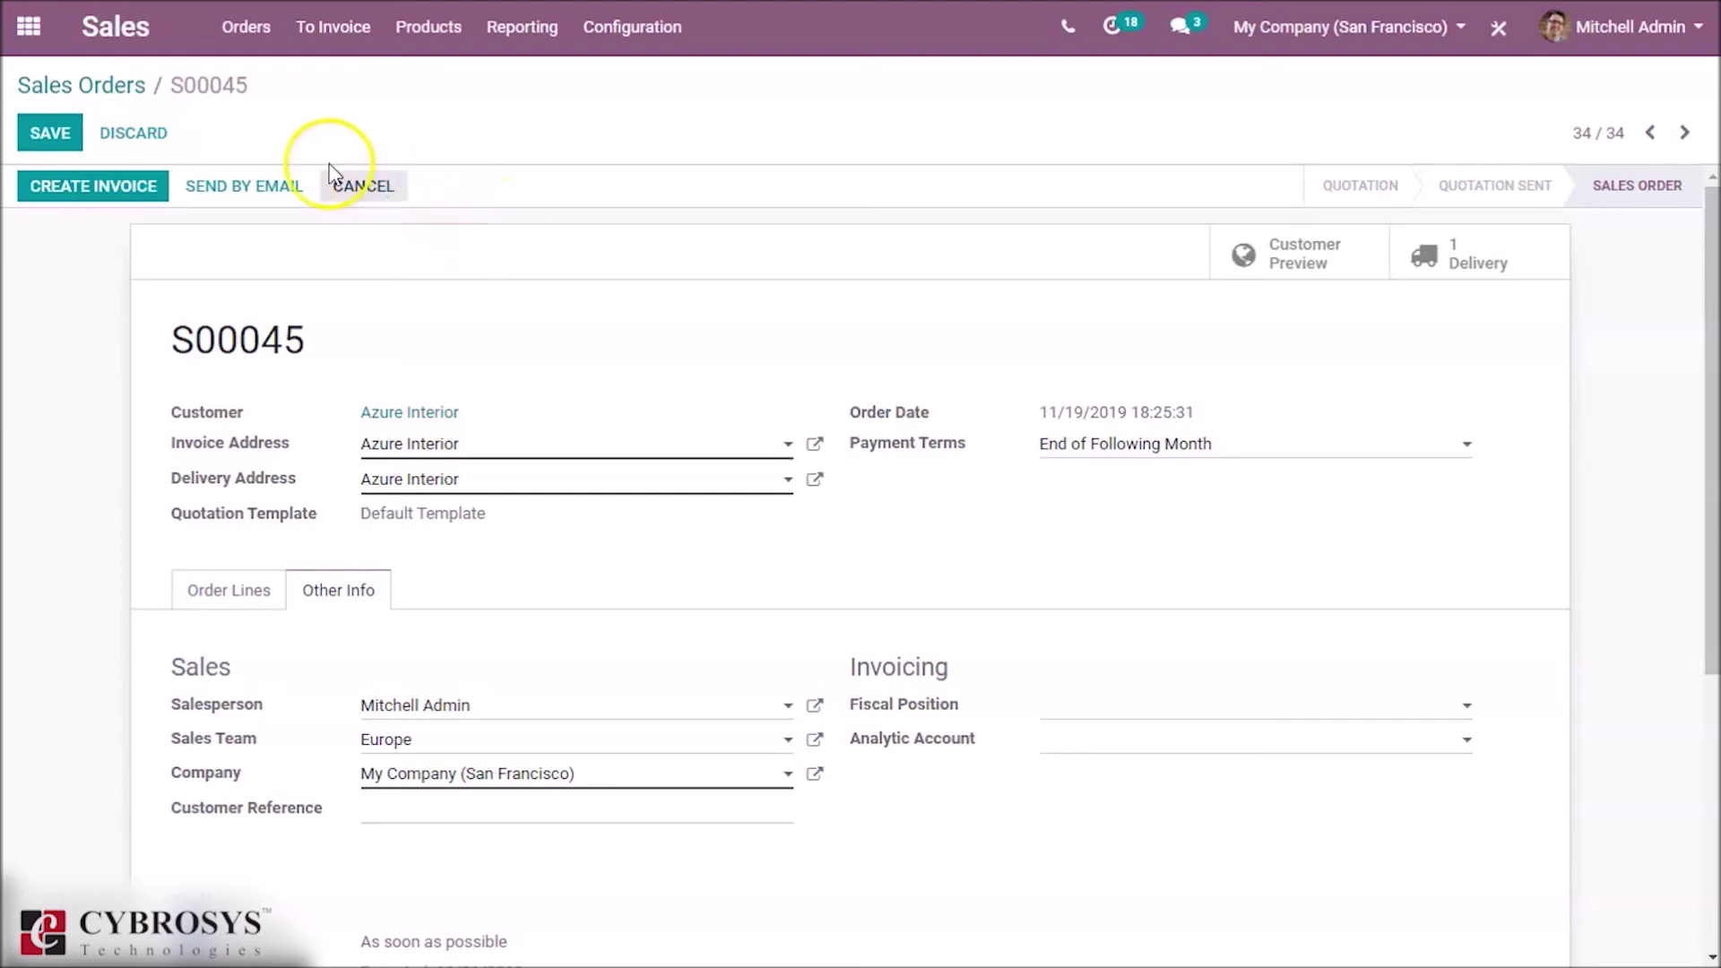
# - Start a new sales order from the sales orders list and display the delivery settings in its other information
pyautogui.click(77, 93)
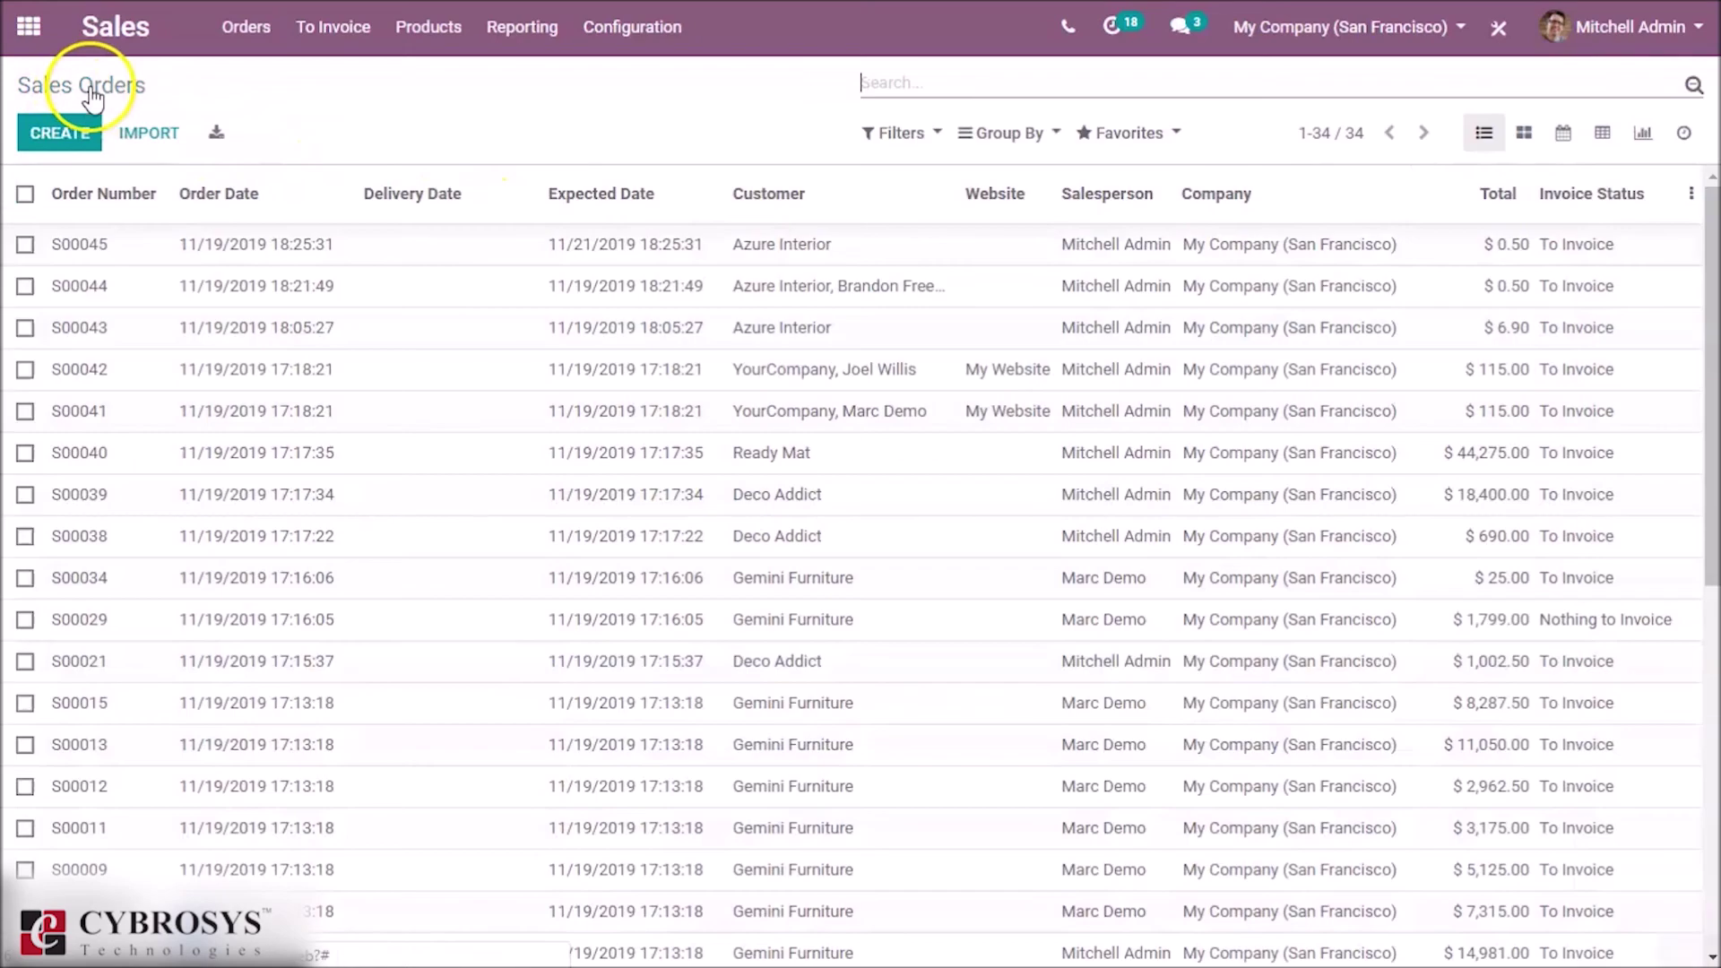
pyautogui.click(68, 148)
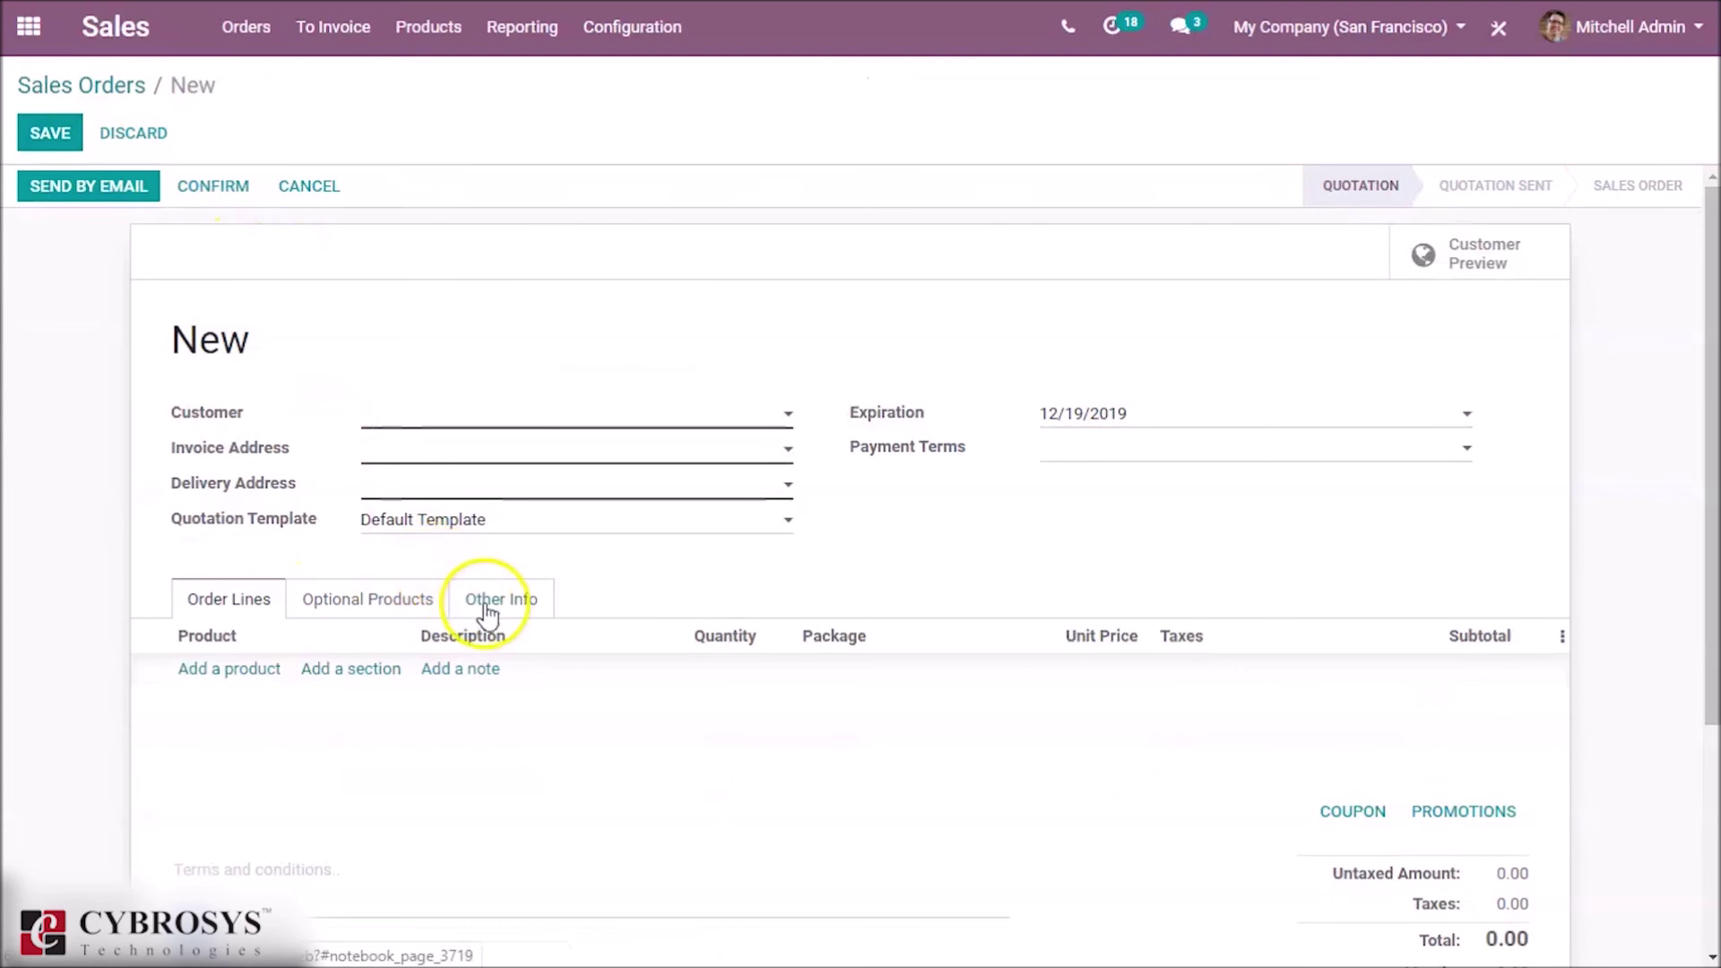
pyautogui.click(486, 617)
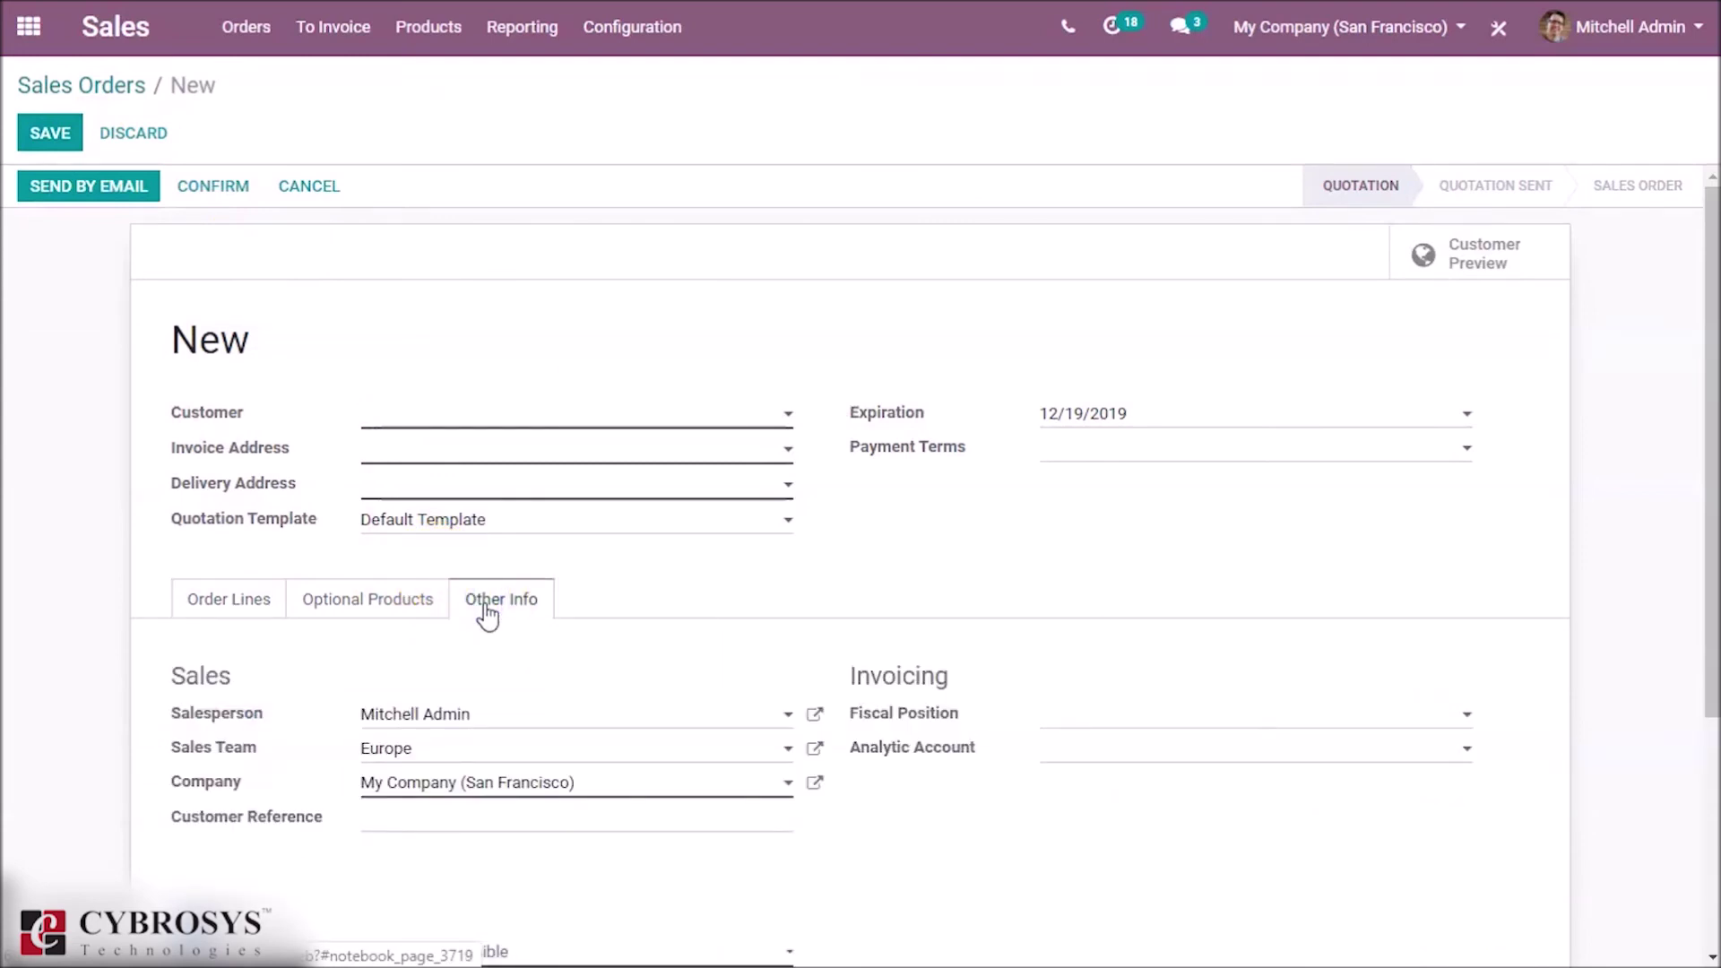
pyautogui.moveTo(1714, 403); pyautogui.dragTo(1699, 547)
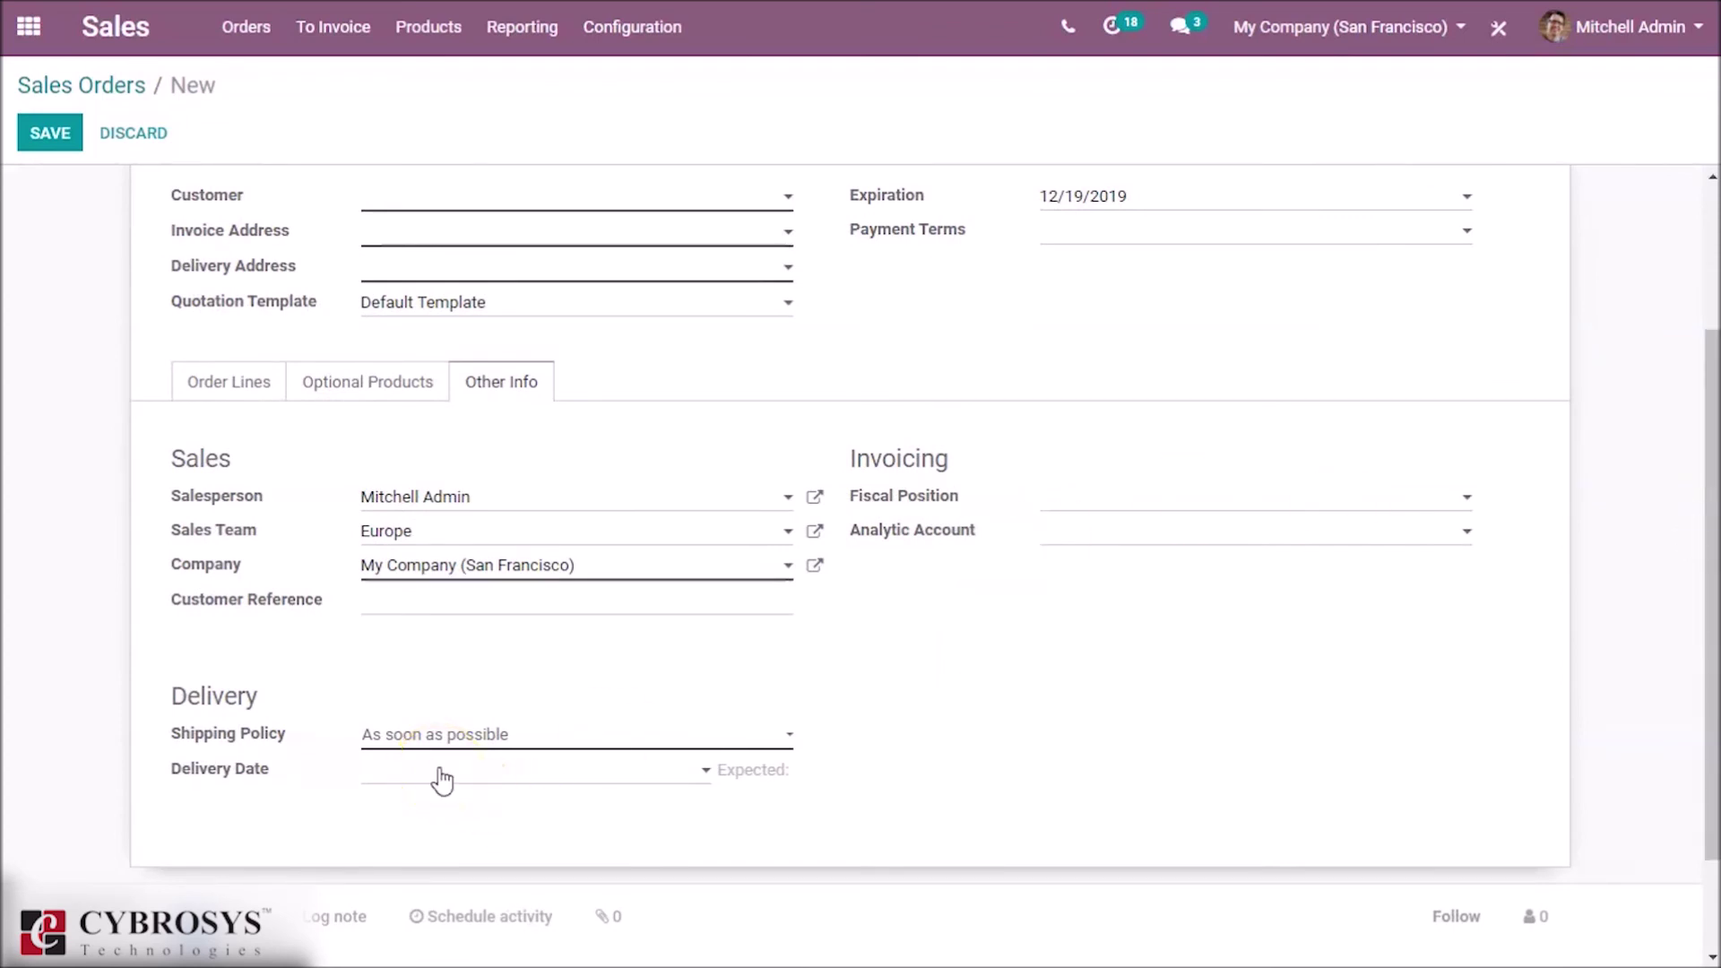
# - Set the new sales order's Shipping Policy to "When all products are ready"
pyautogui.click(530, 737)
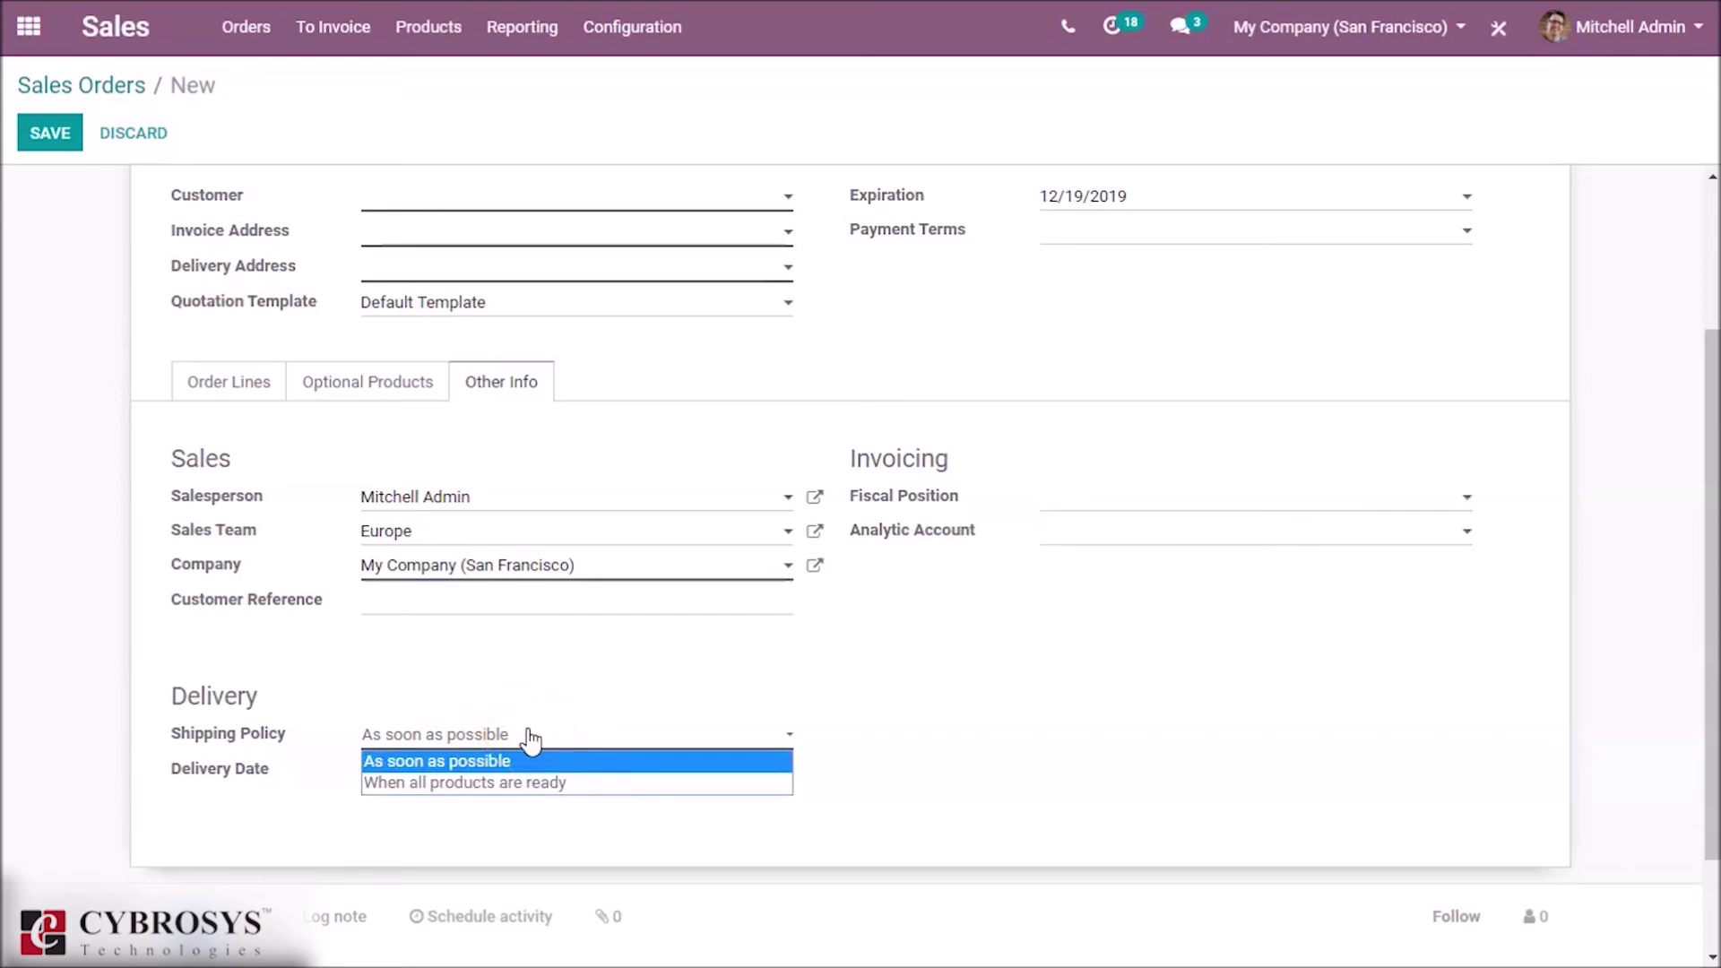
pyautogui.click(532, 738)
pyautogui.click(513, 784)
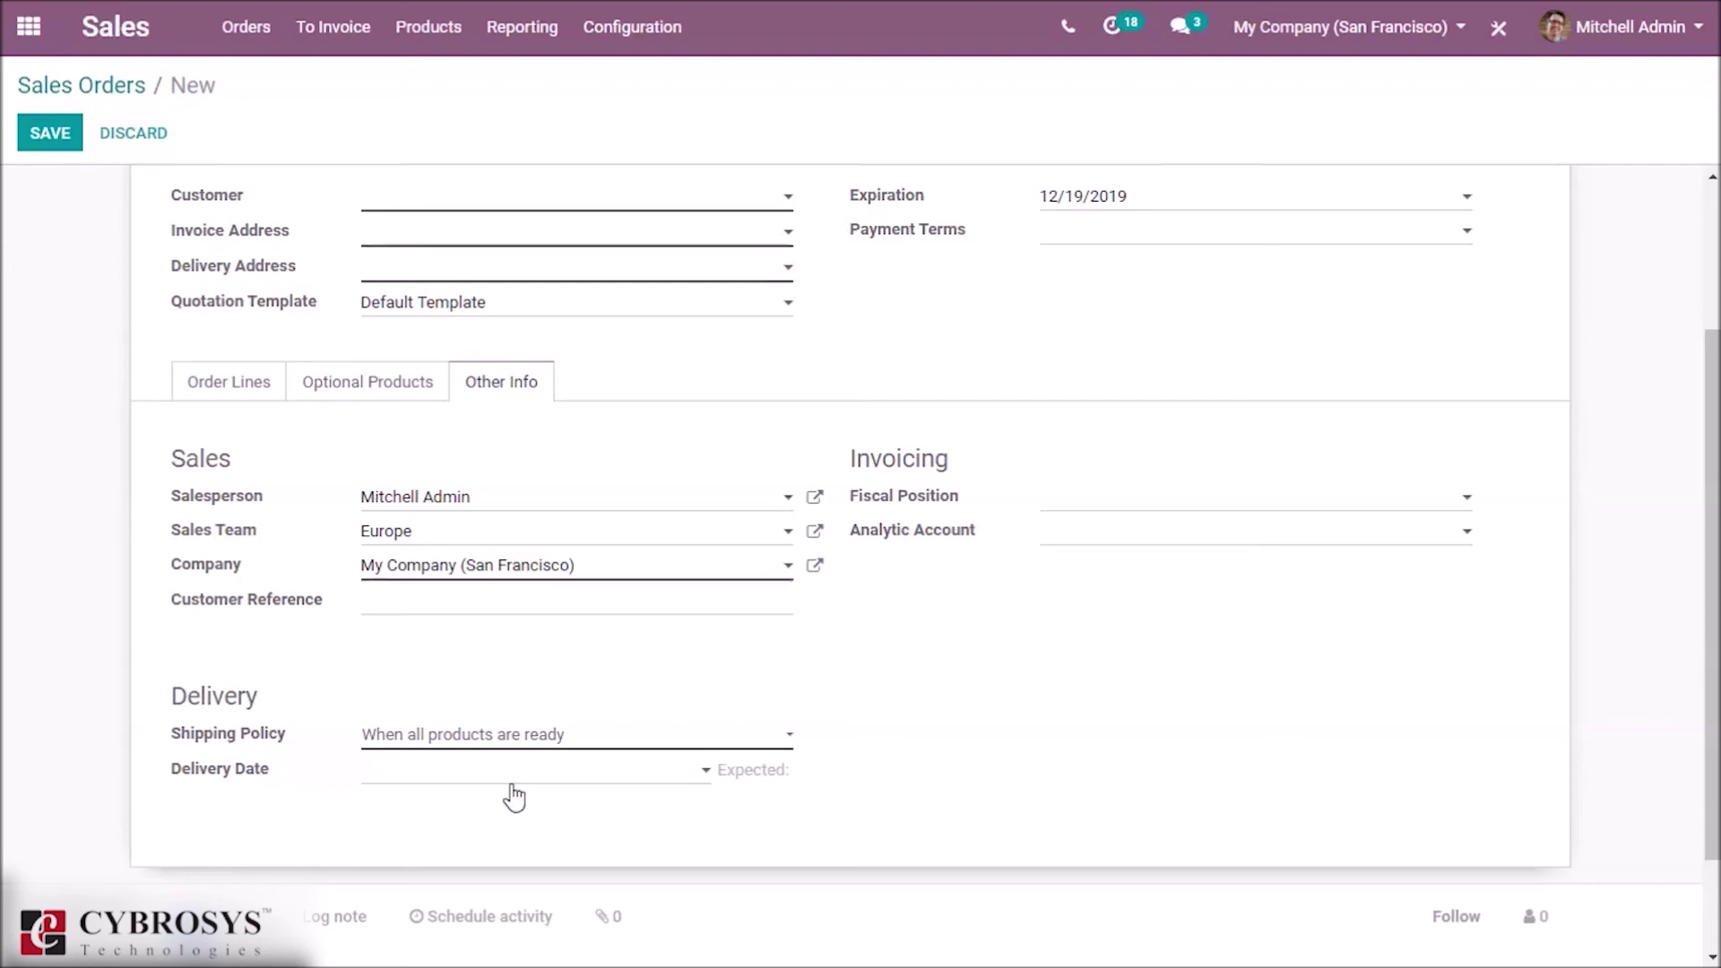
# - Switch the new sales order's Shipping Policy back to "As soon as possible"
pyautogui.click(574, 742)
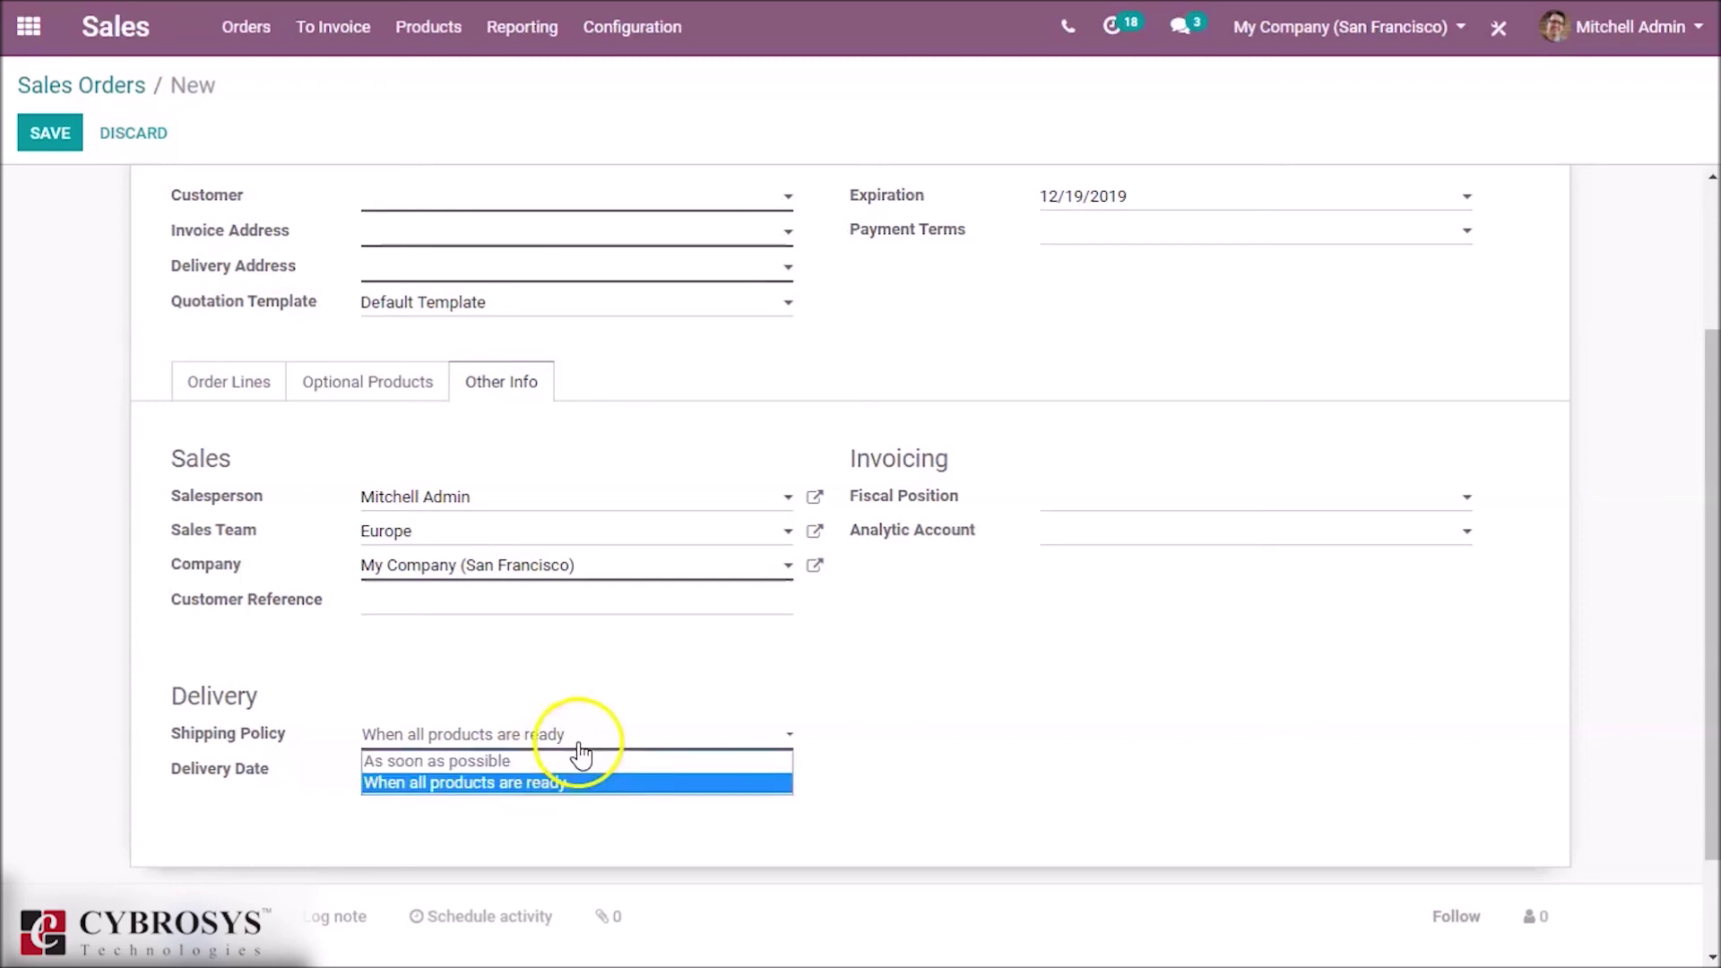
pyautogui.click(530, 767)
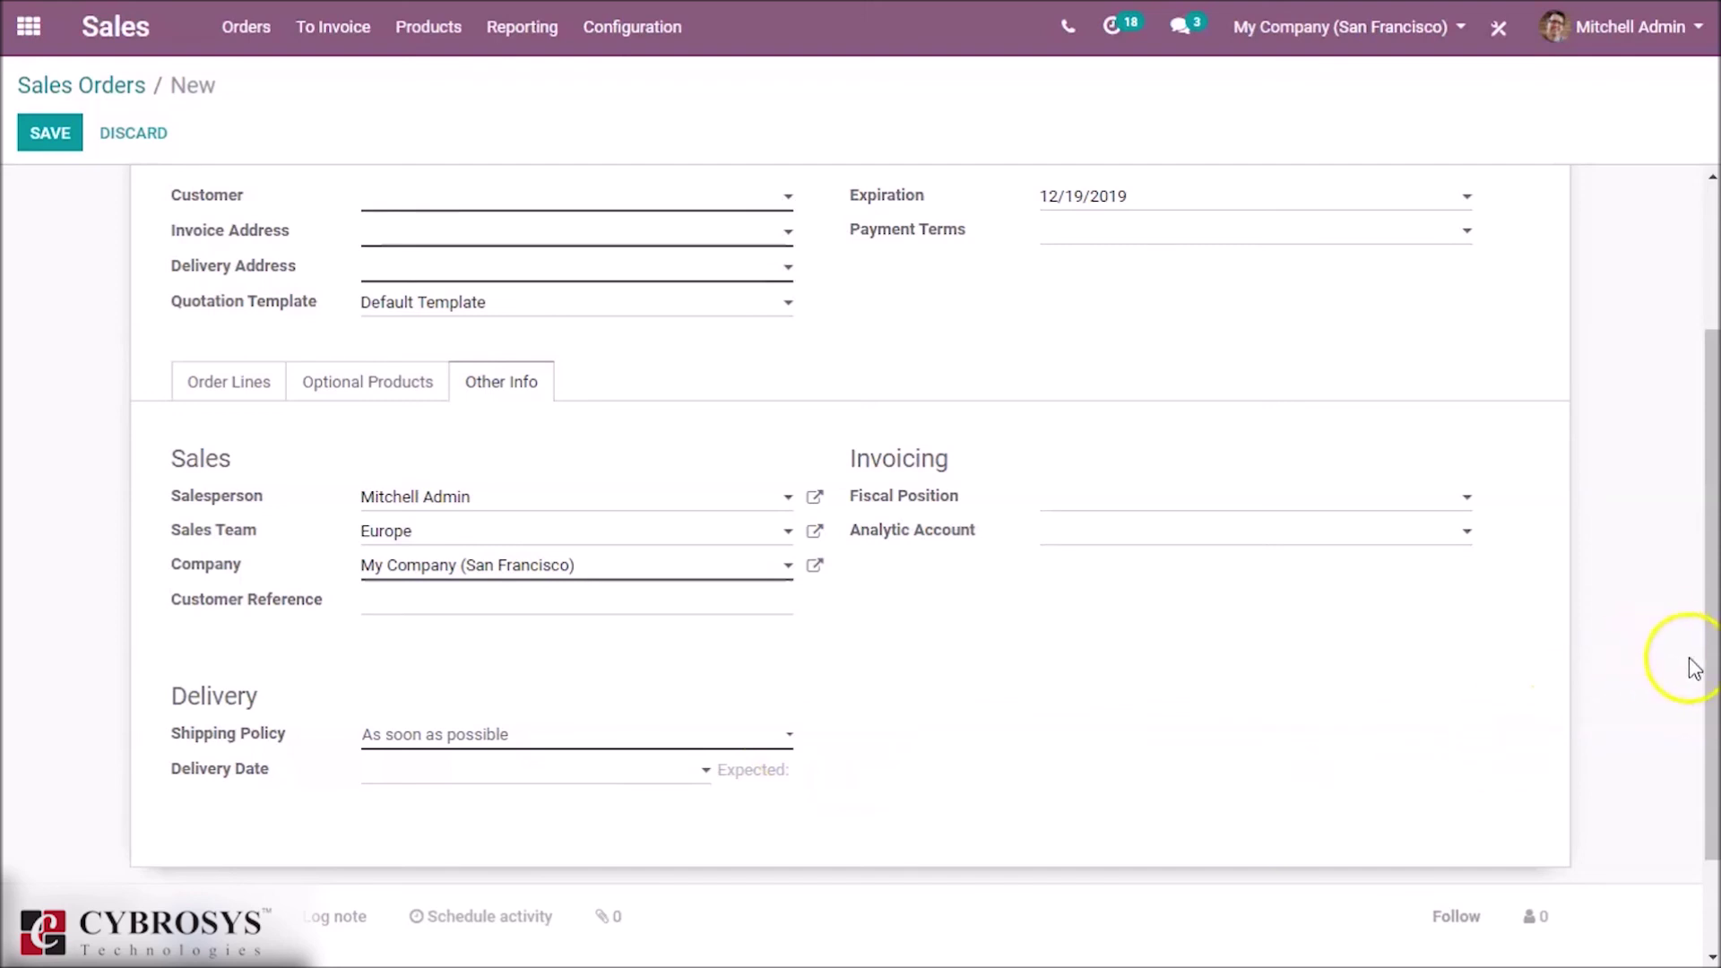
pyautogui.moveTo(1717, 681); pyautogui.dragTo(1716, 392)
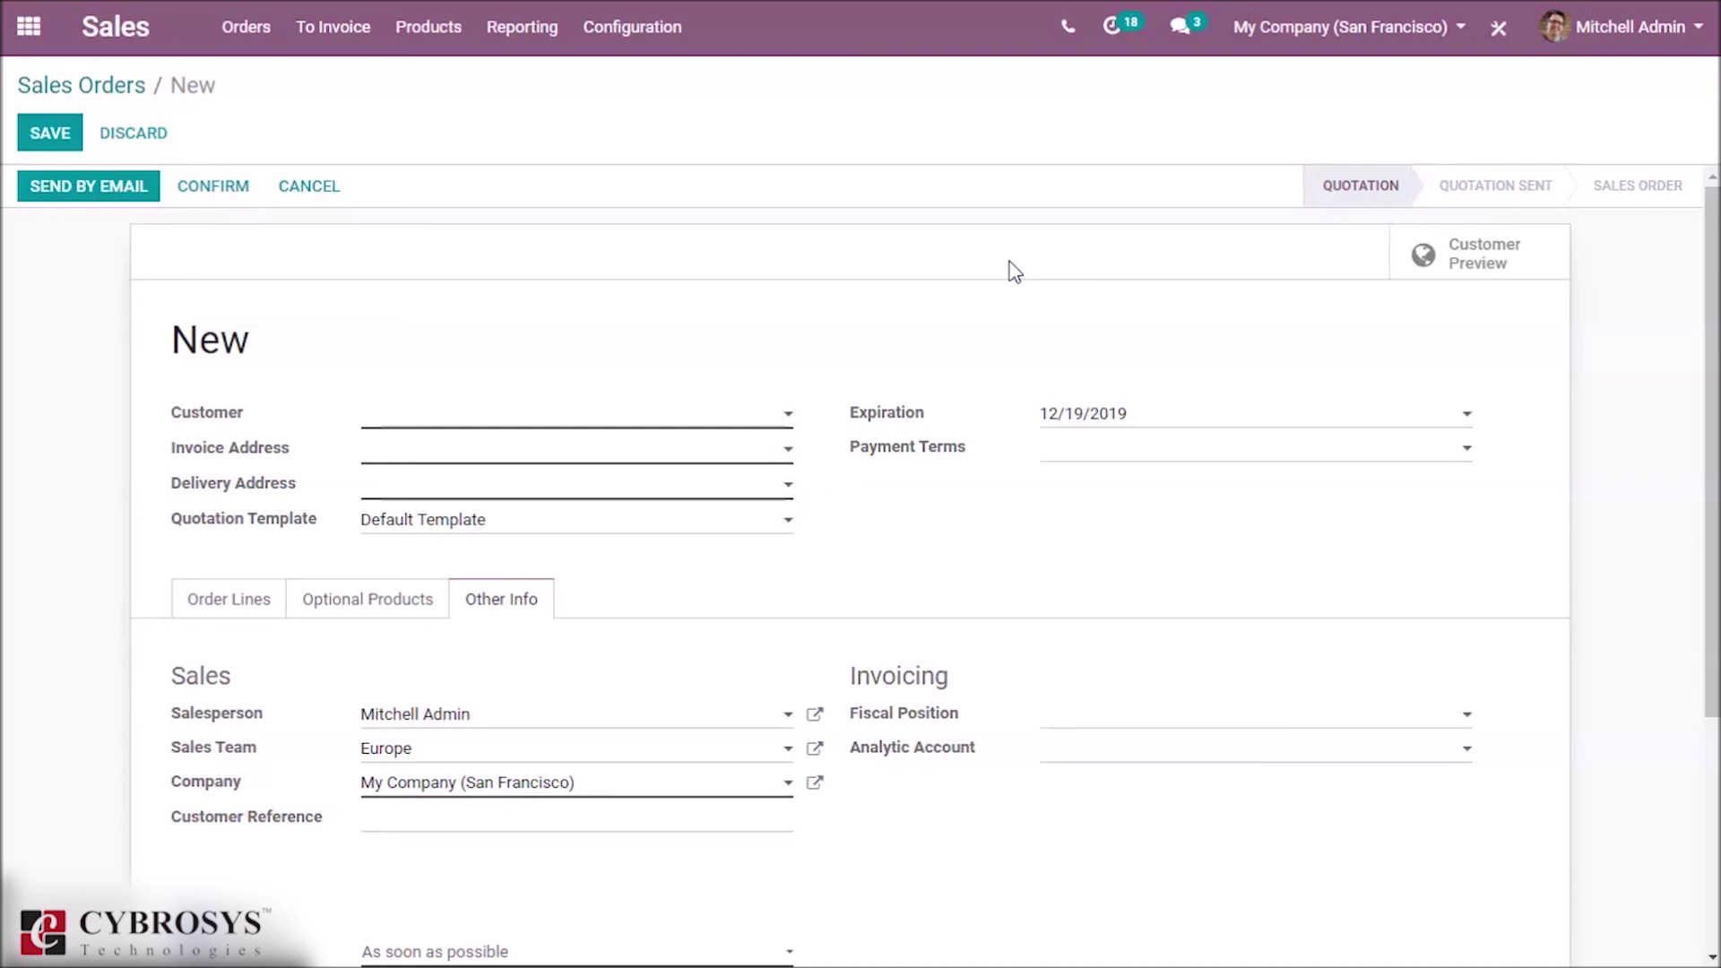
# - Leave the new sales order for the product catalog, discarding its changes, and open the Bolt product
pyautogui.click(527, 43)
pyautogui.click(457, 49)
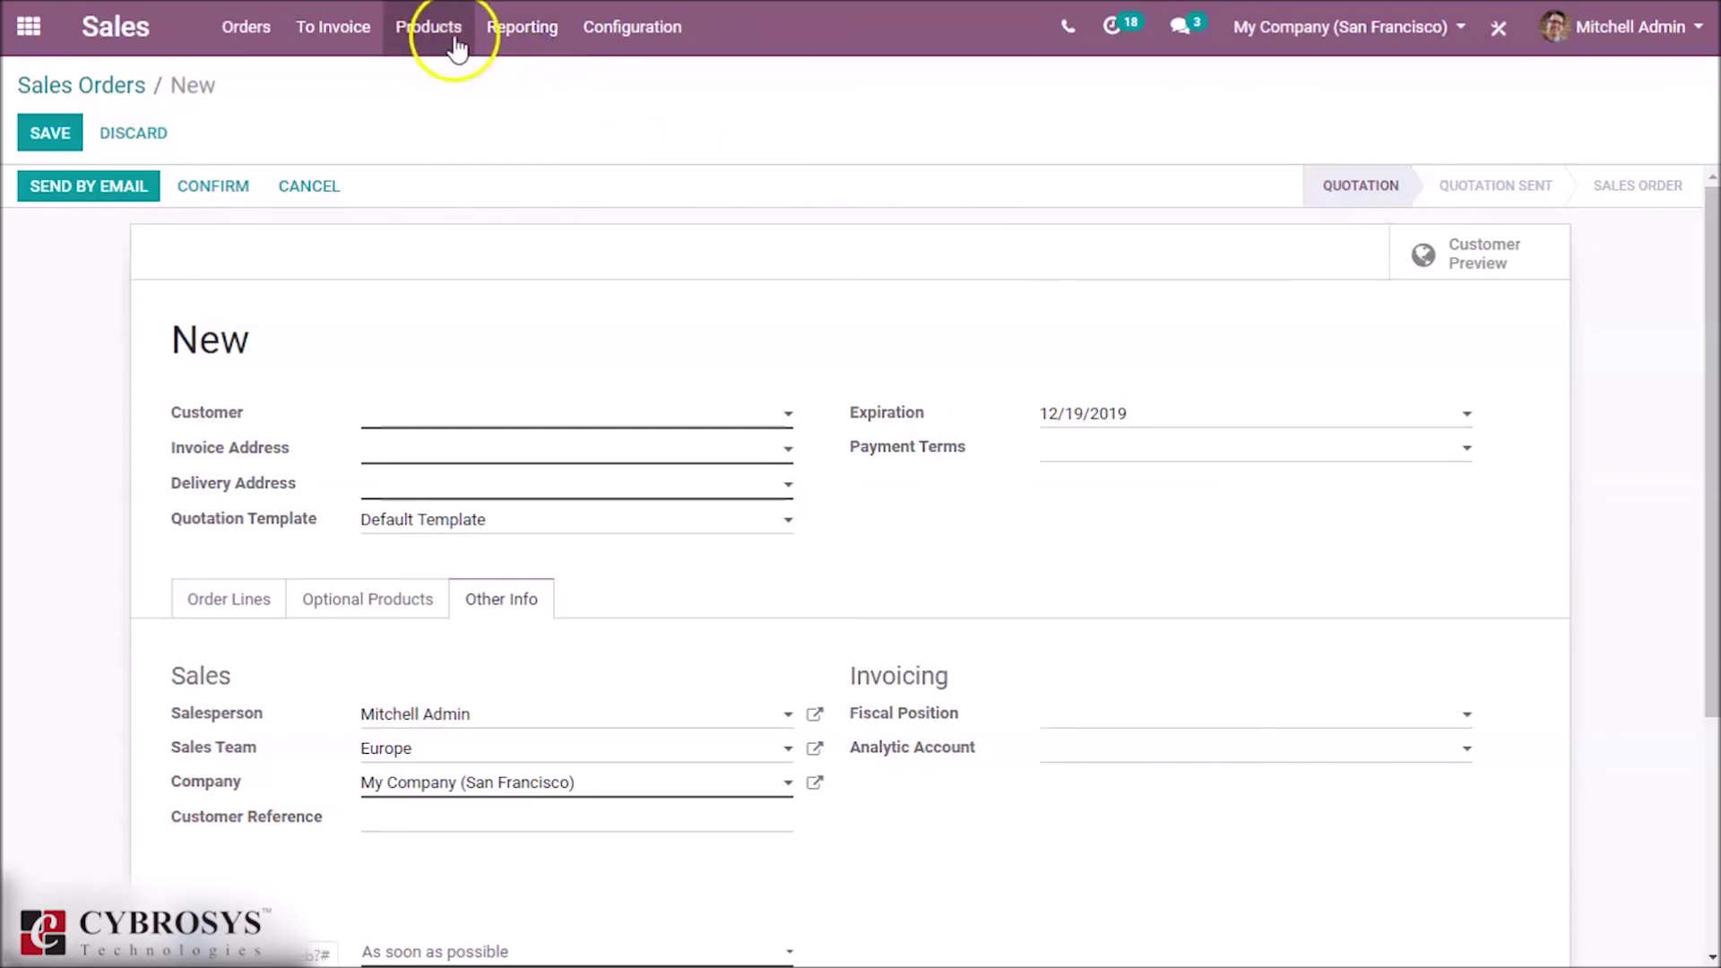
pyautogui.click(453, 50)
pyautogui.click(439, 75)
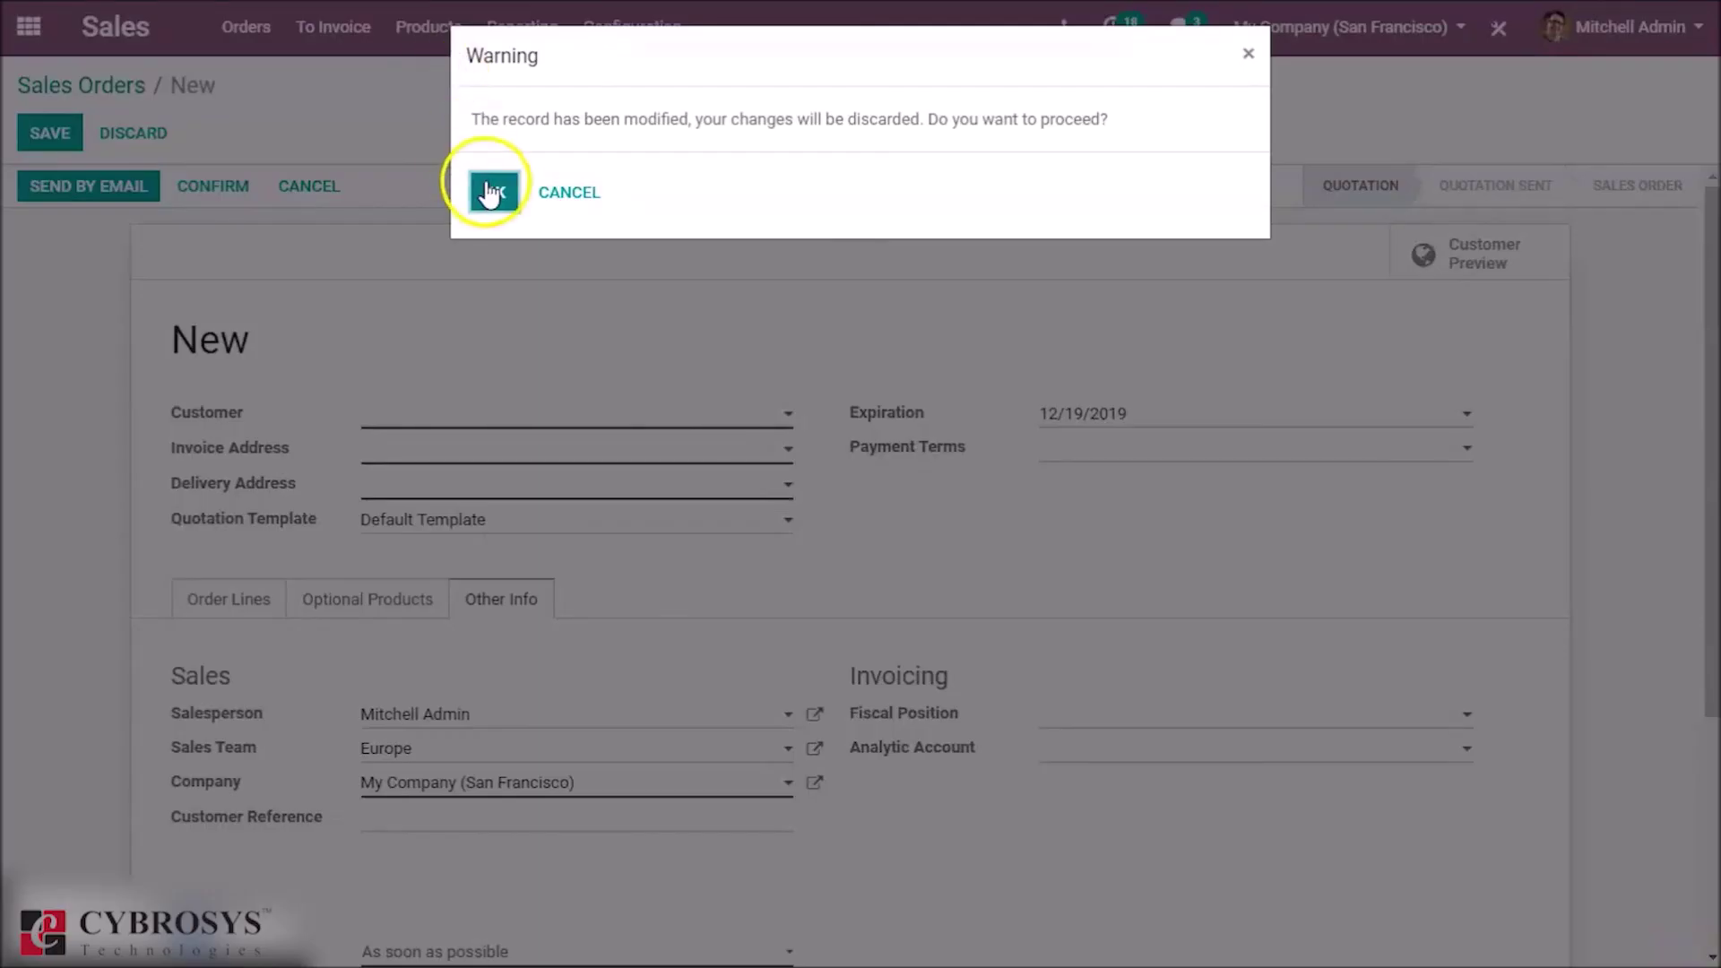
pyautogui.click(489, 191)
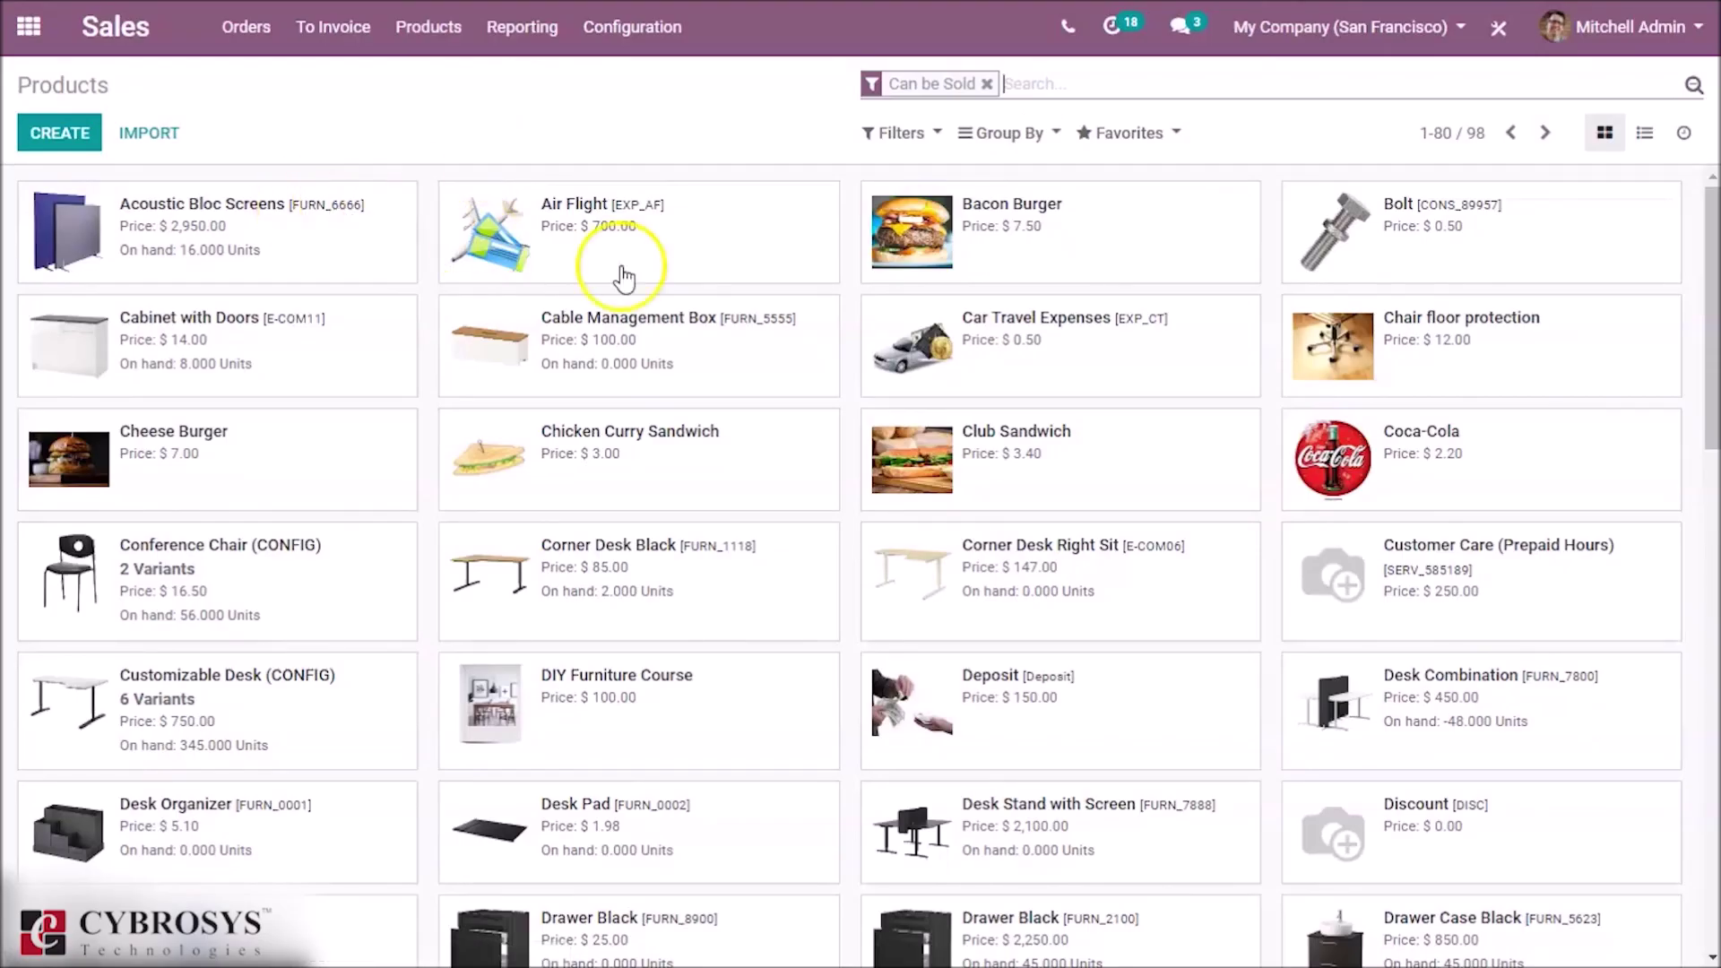
pyautogui.click(1395, 234)
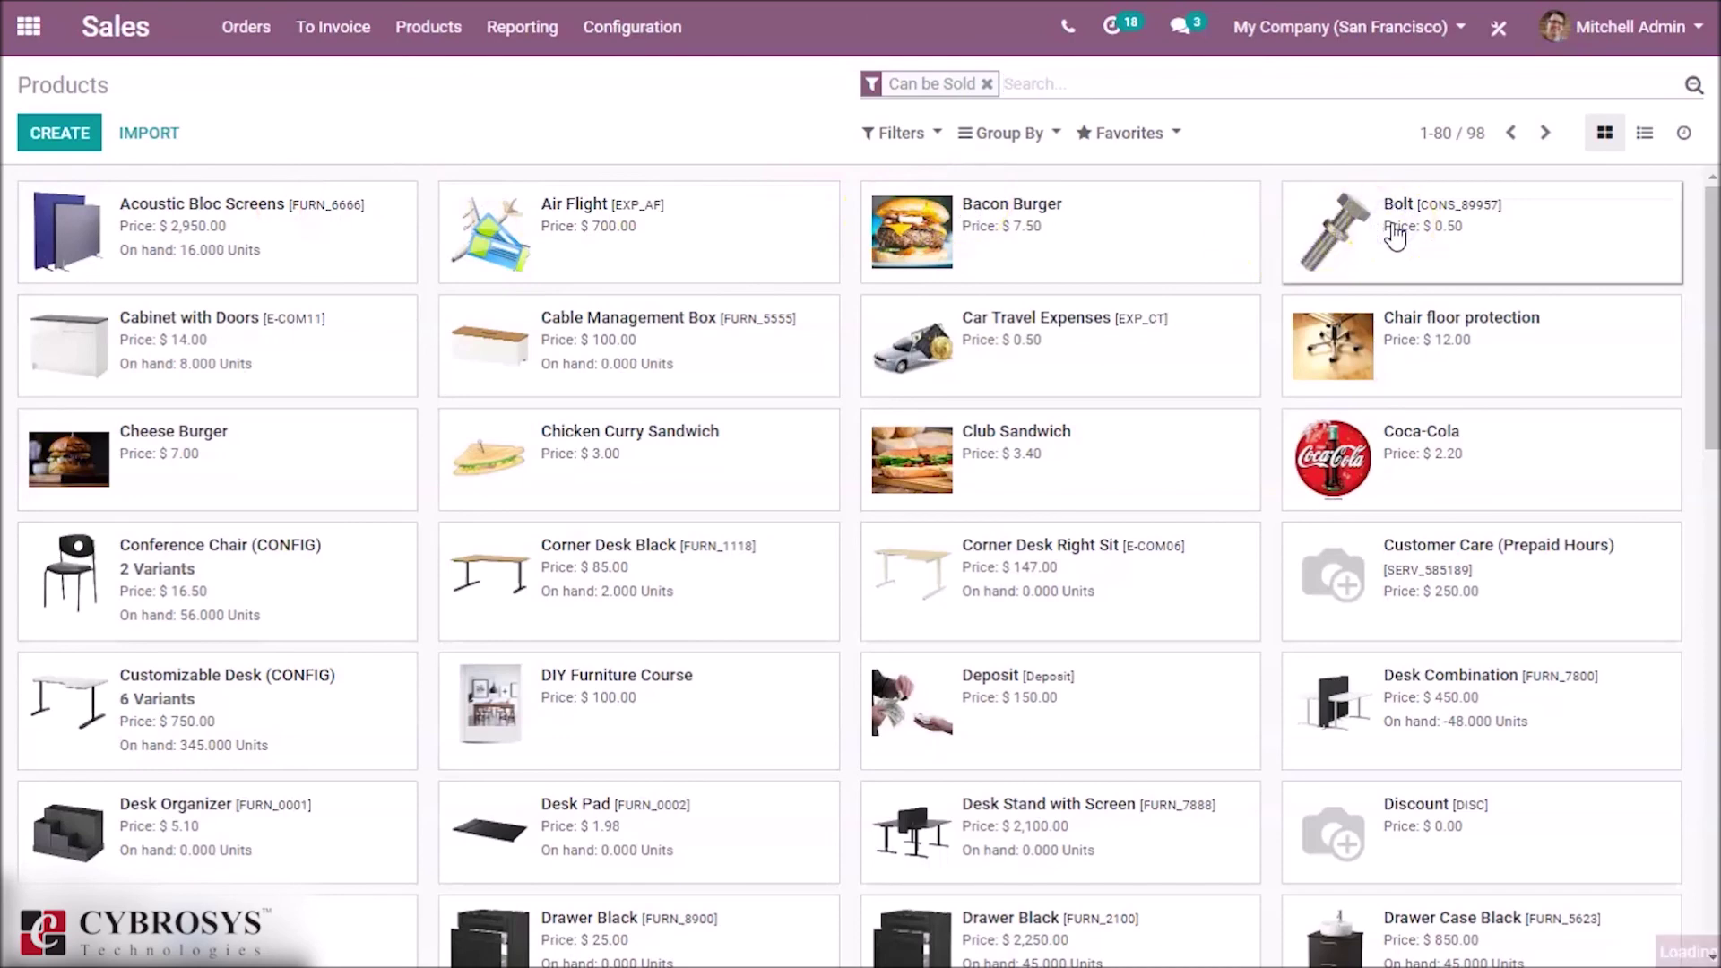
pyautogui.click(1323, 254)
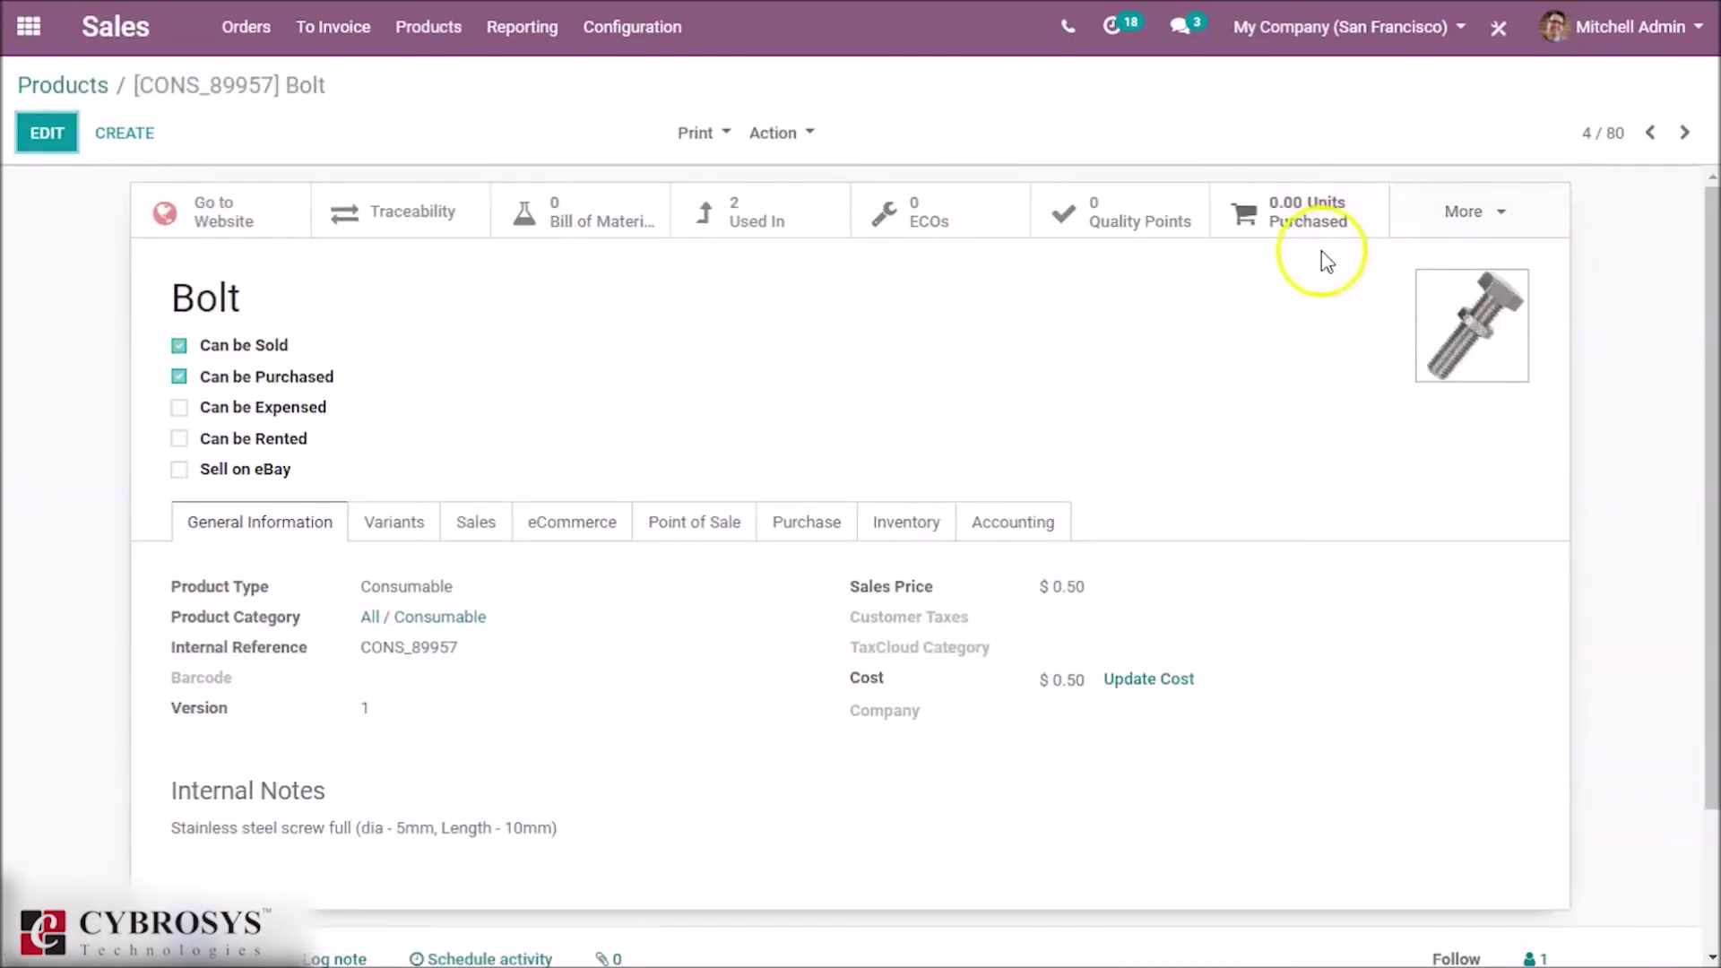
# - Edit the Bolt product's inventory details and set the Manufacturing Lead Time to 2 days
pyautogui.click(907, 527)
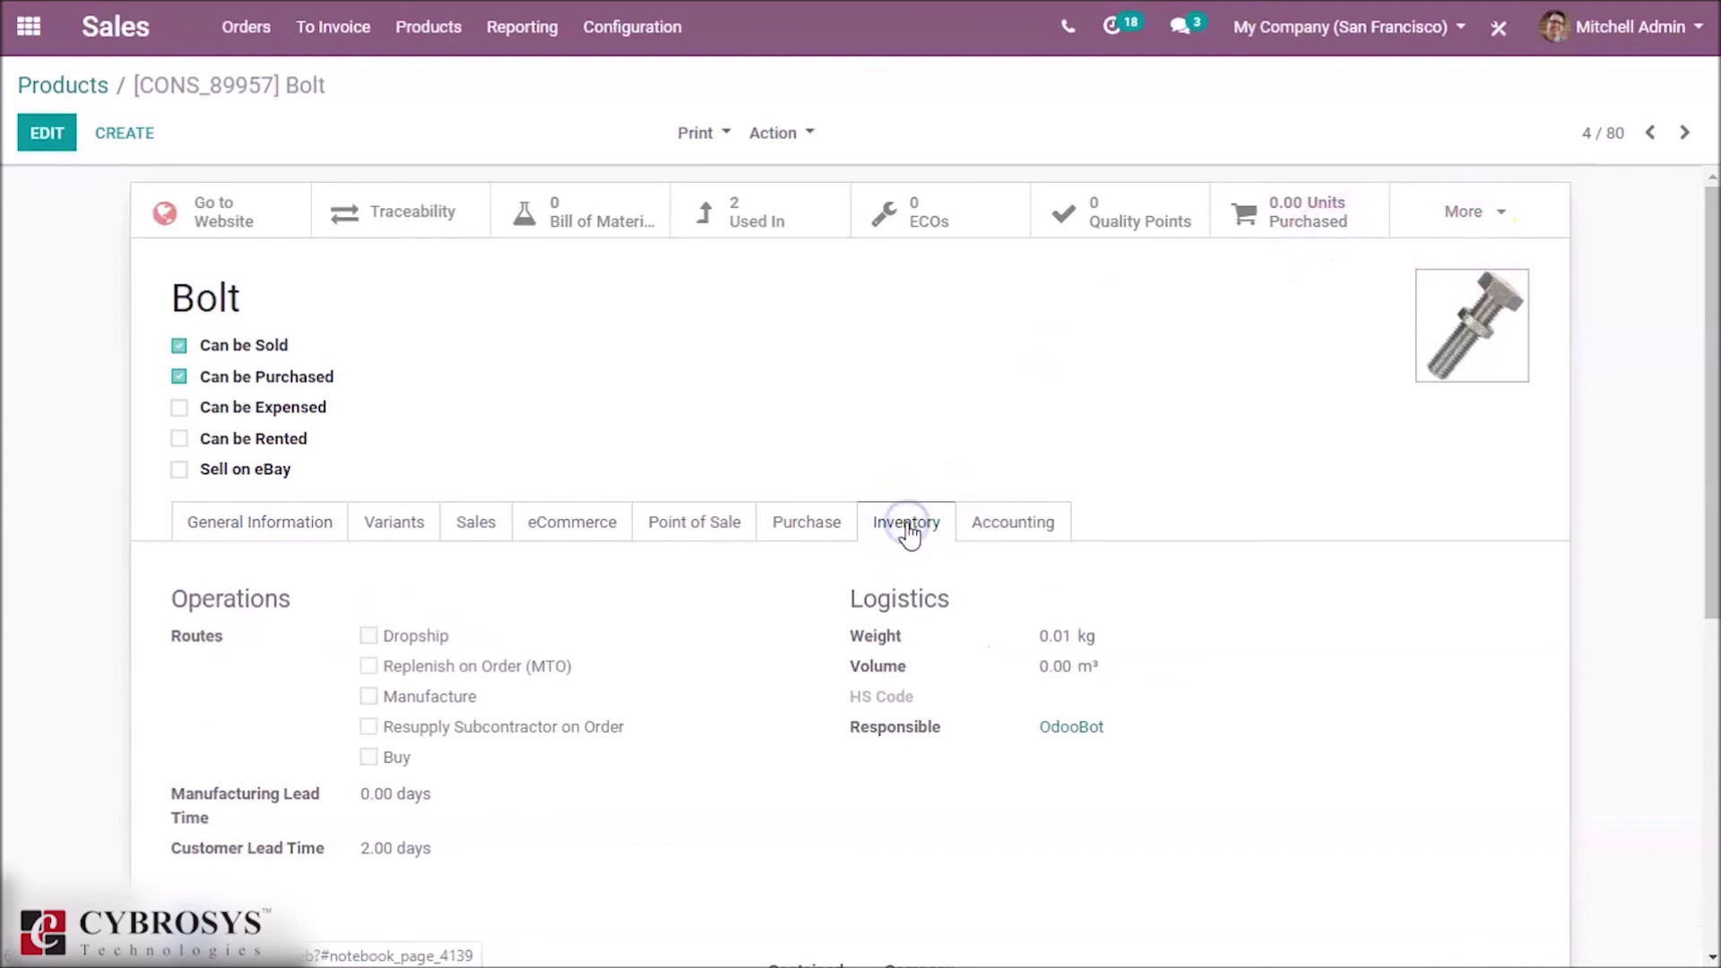
pyautogui.click(1717, 231)
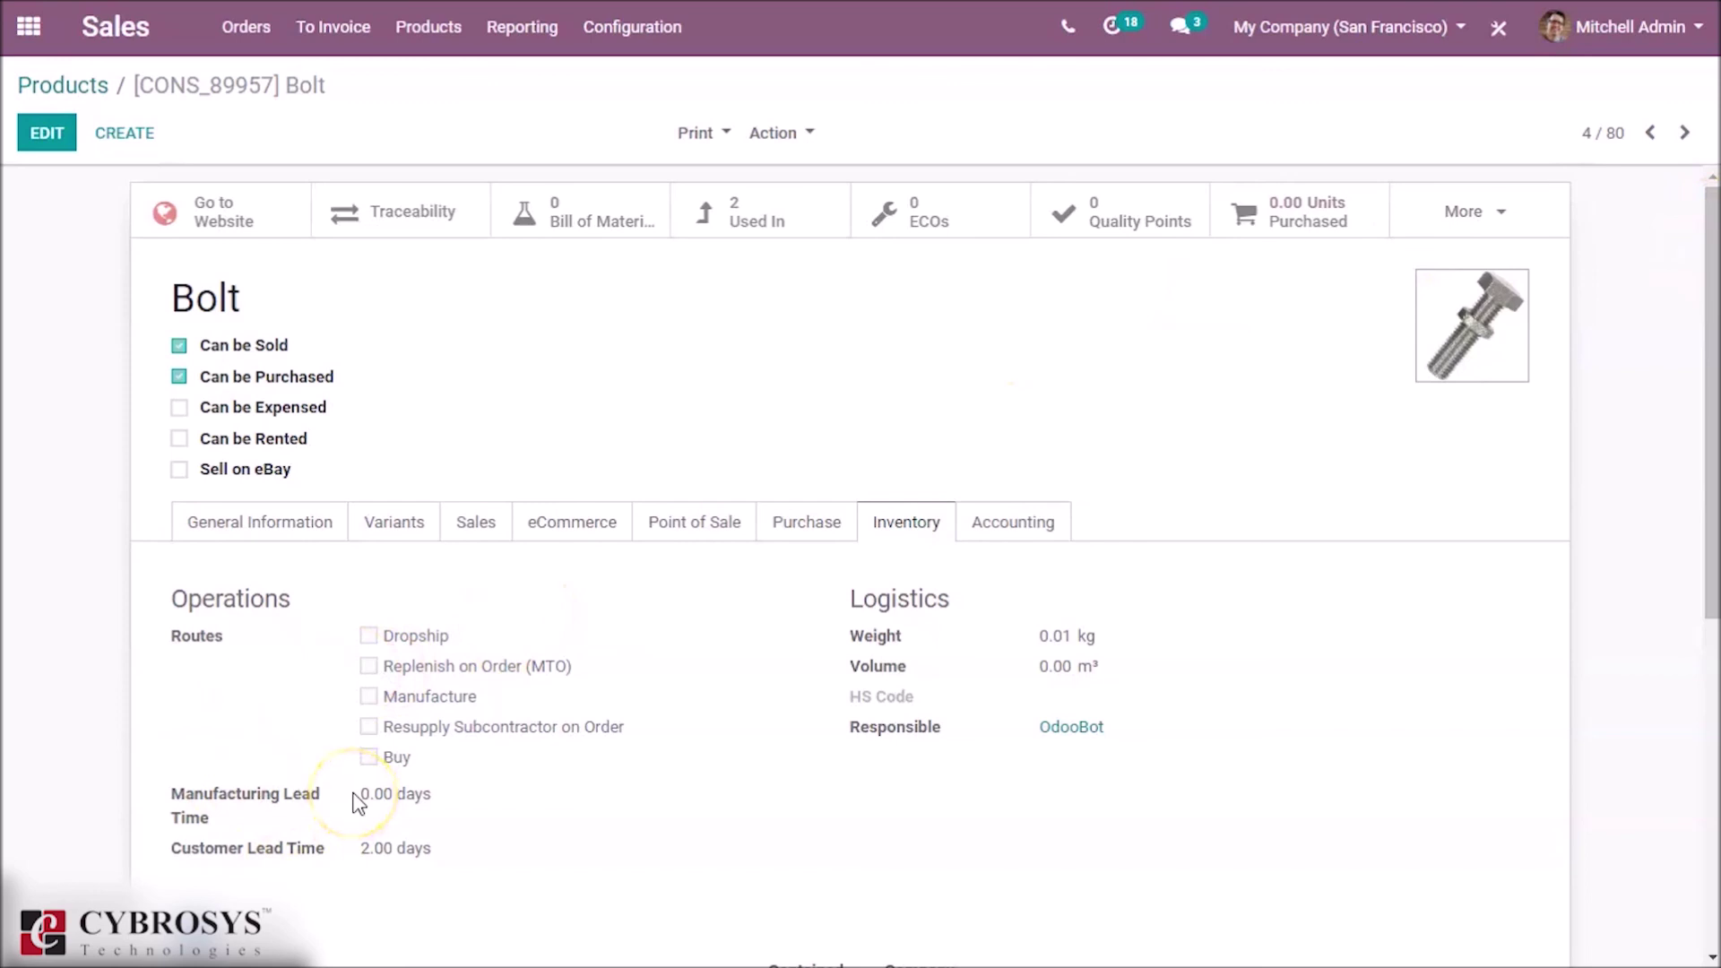
pyautogui.click(49, 134)
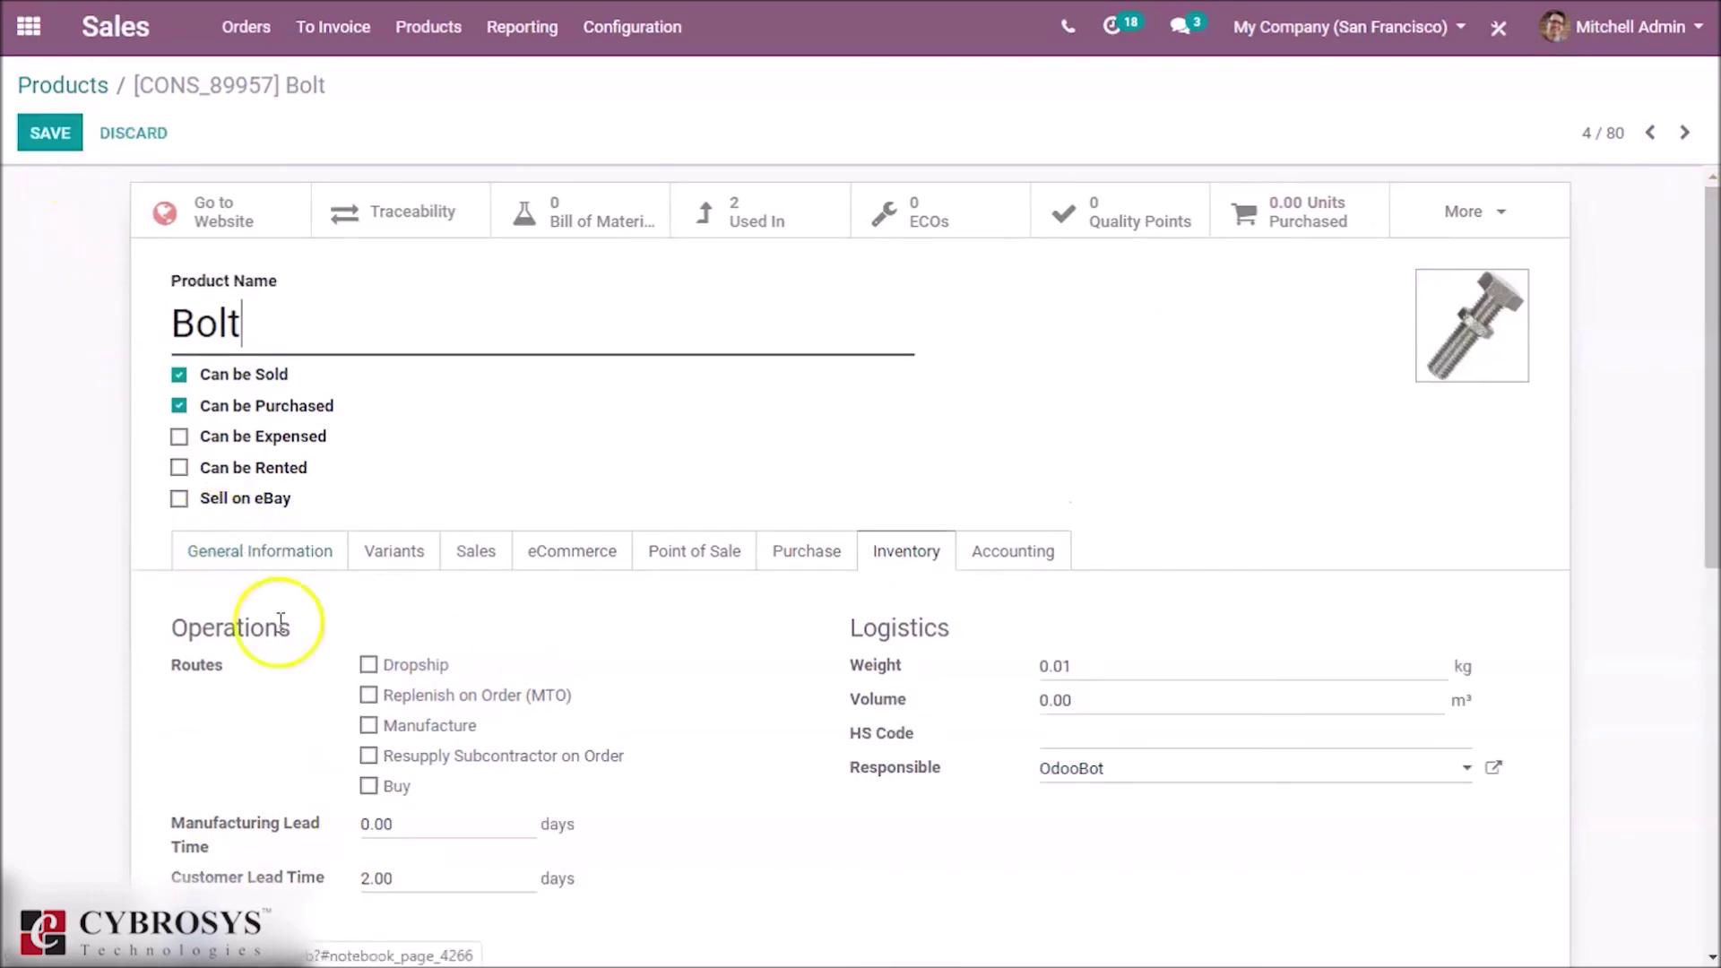
pyautogui.doubleClick(385, 825)
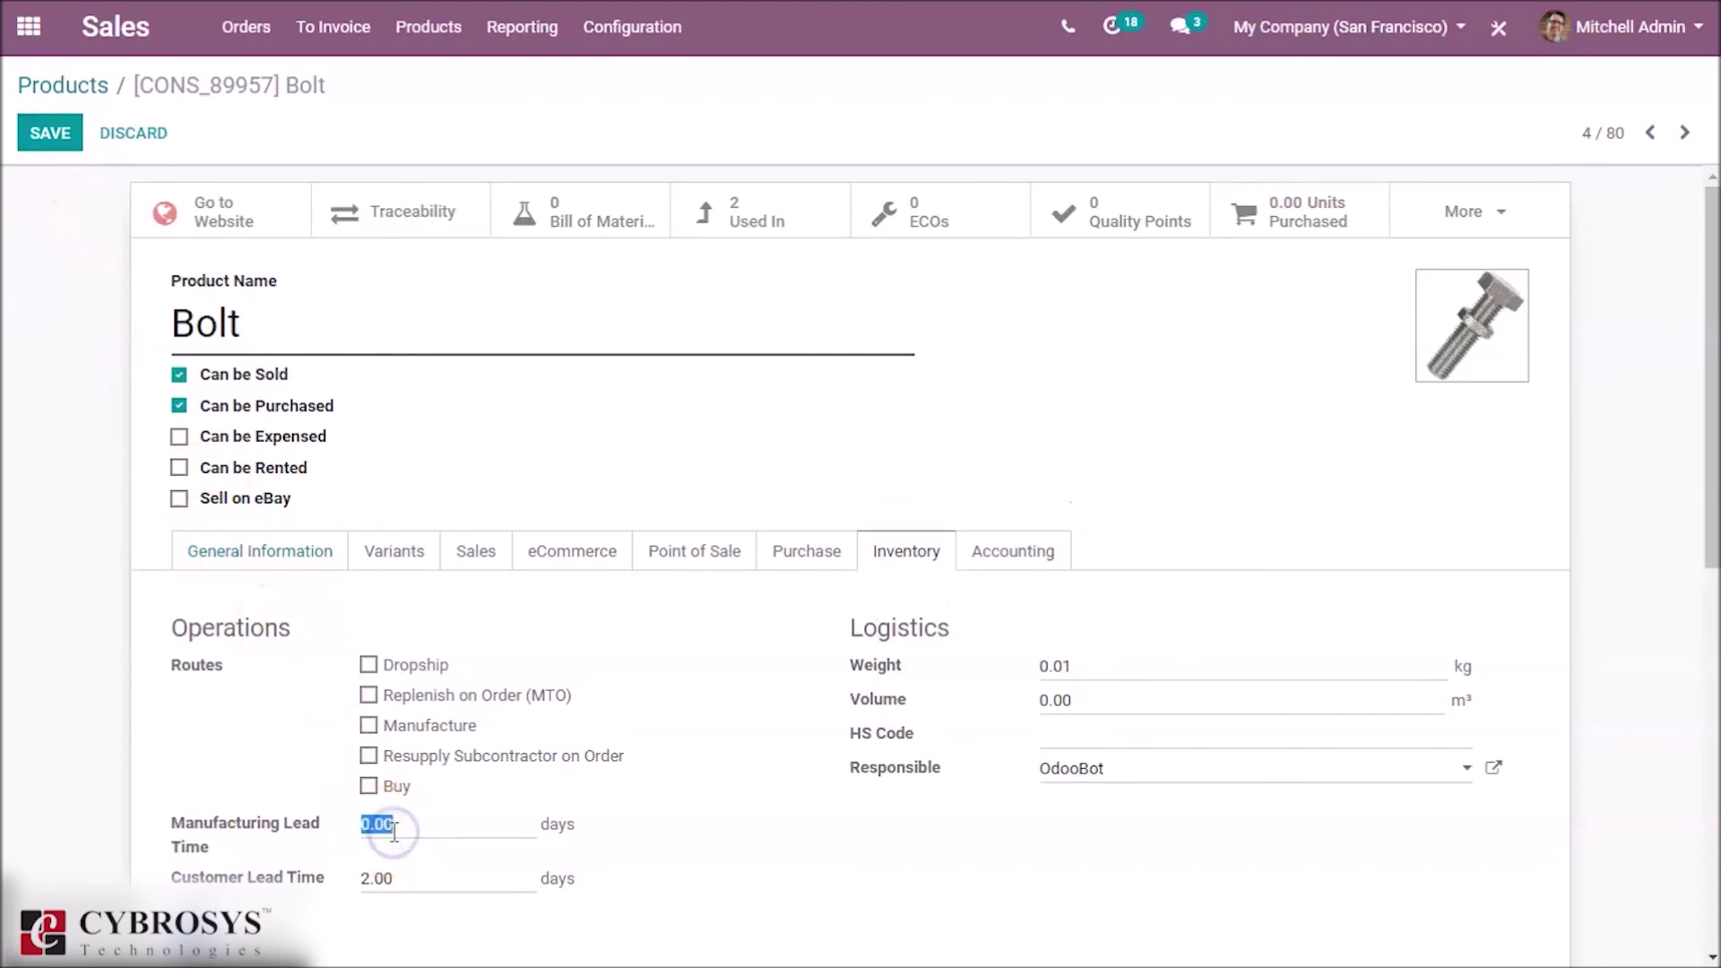
pyautogui.write('2')
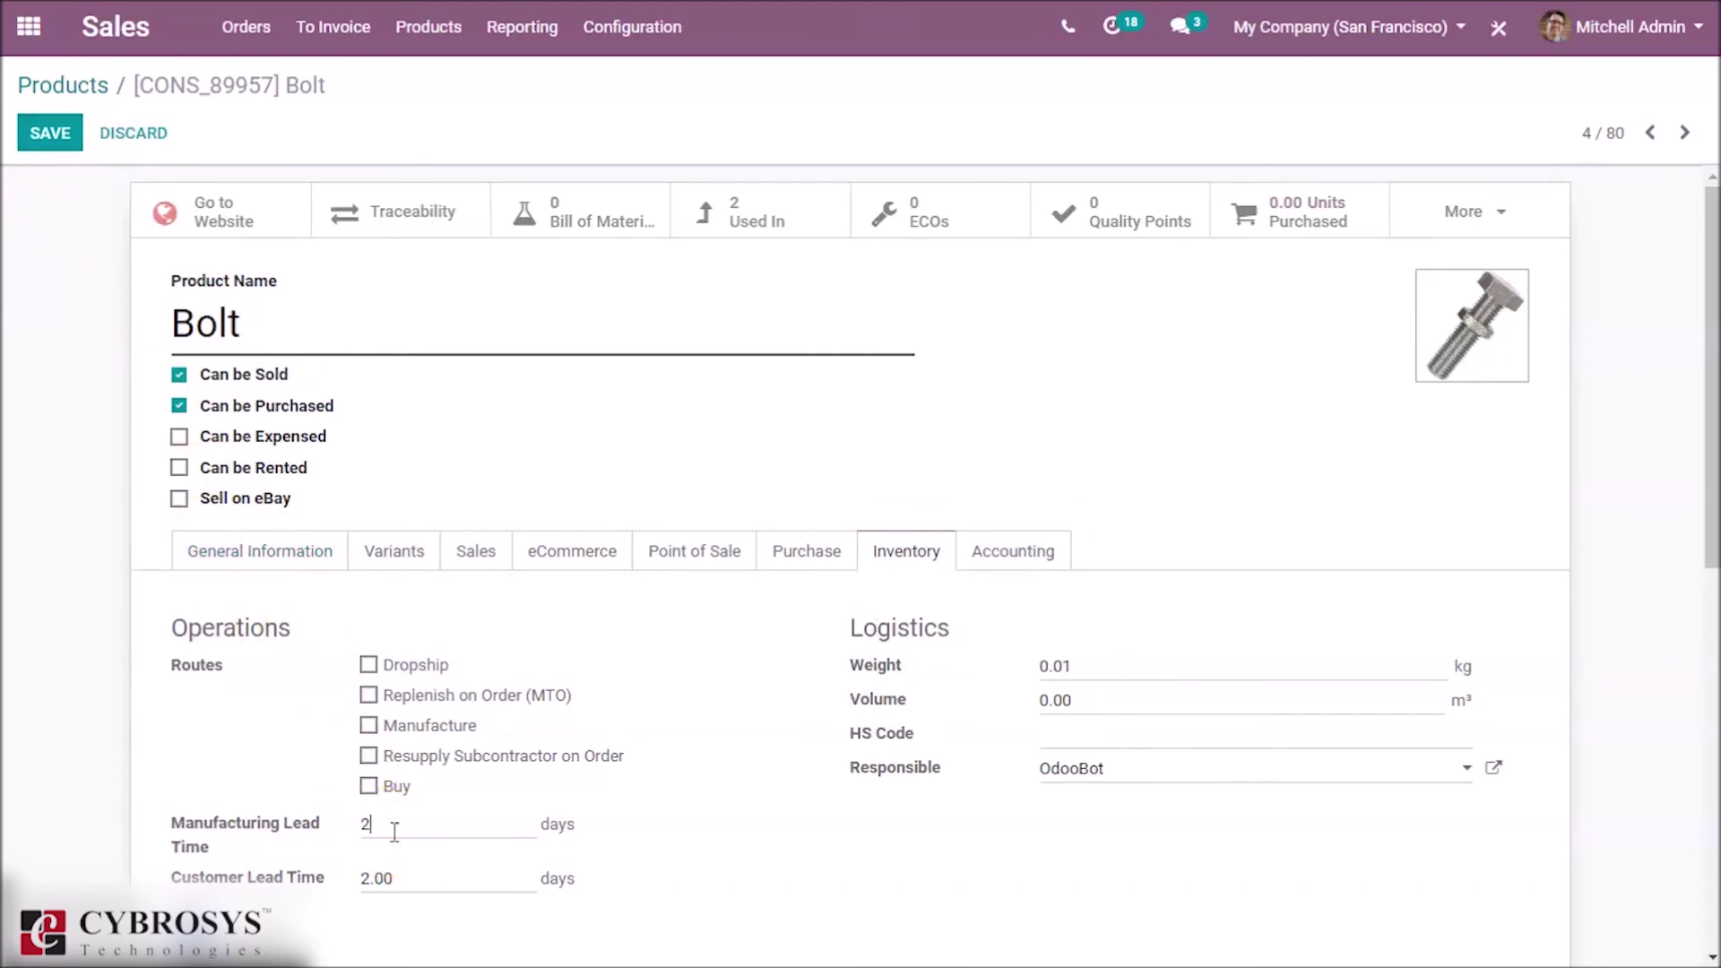